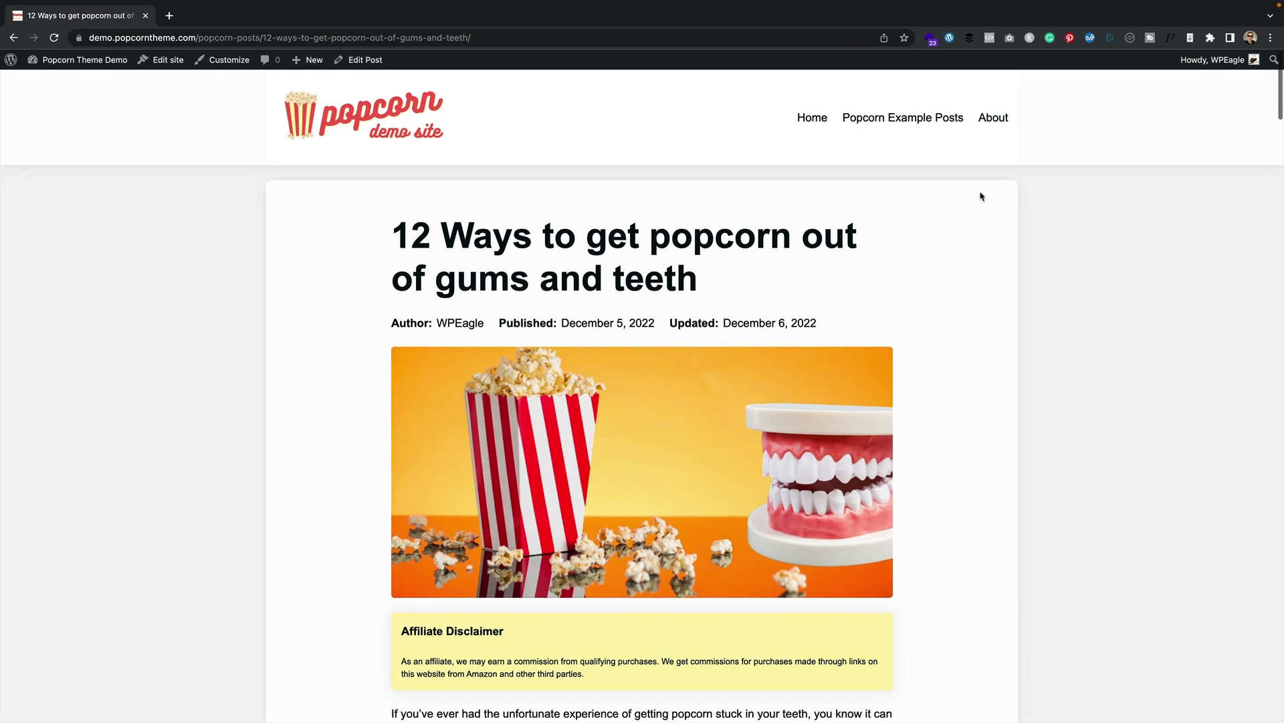
Scroll through the page, briefly selecting the callout's first line and the word 'assistance'
scroll(982, 196, "down", 1)
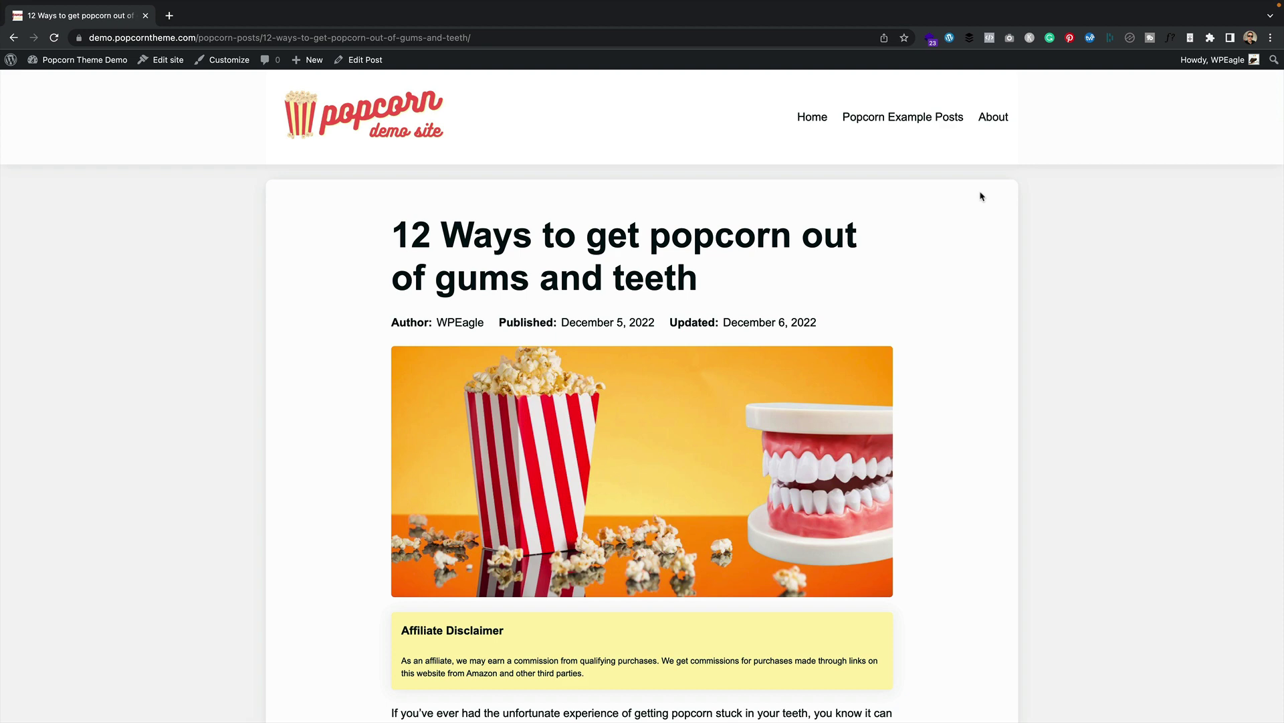
scroll(937, 203, "down", 7)
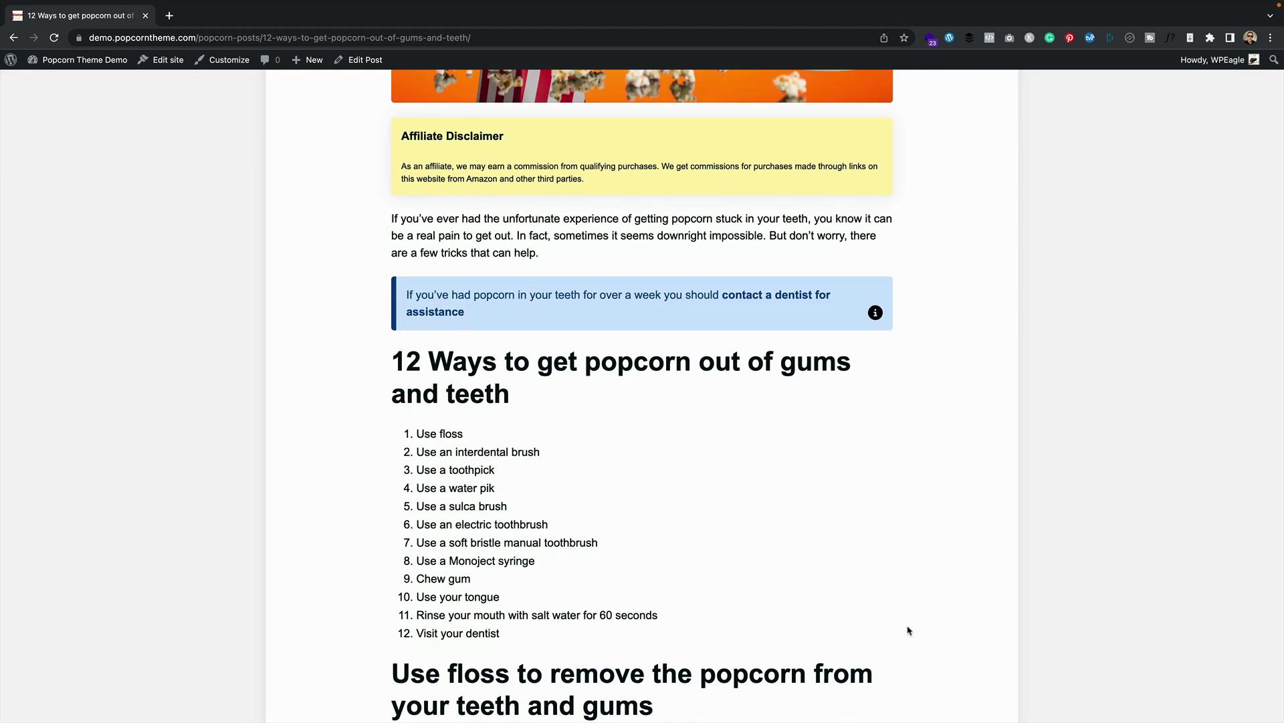
left_click_drag(391, 285, 674, 292)
left_click(679, 294)
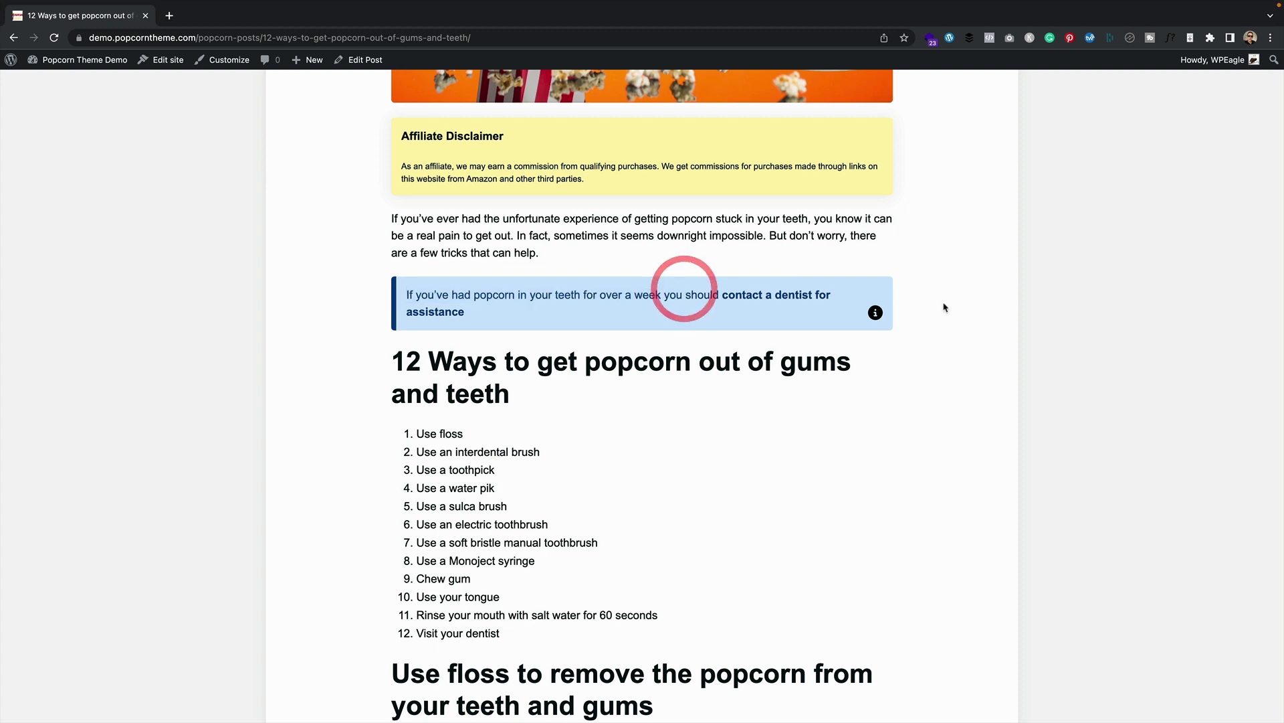
left_click_drag(406, 311, 482, 286)
left_click(482, 286)
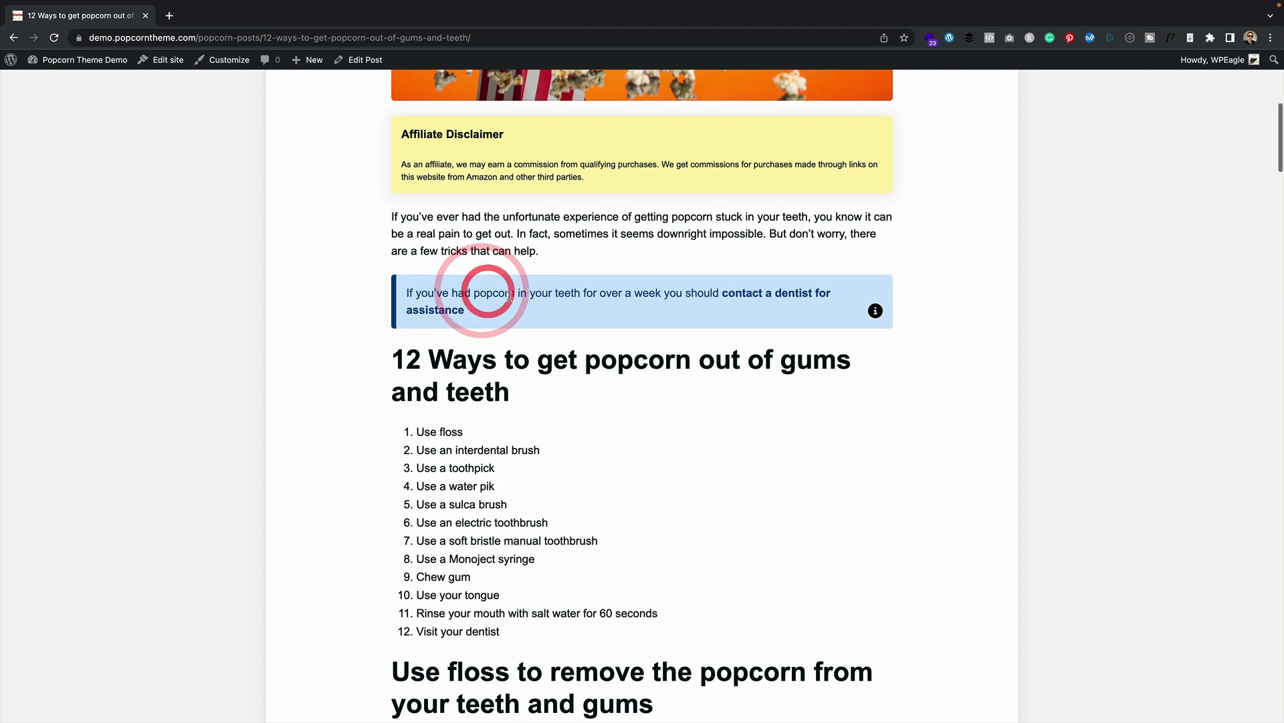
scroll(509, 291, "down", 6)
scroll(510, 293, "down", 7)
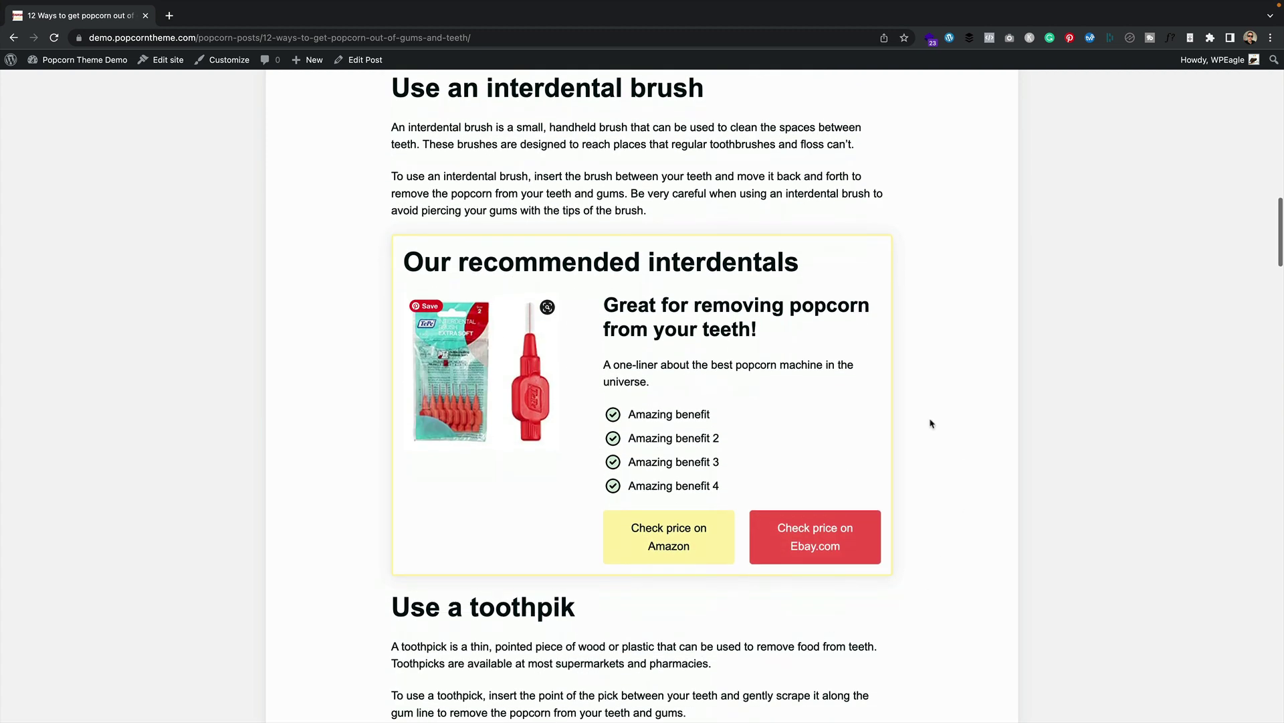
scroll(635, 368, "down", 10)
scroll(579, 140, "up", 2)
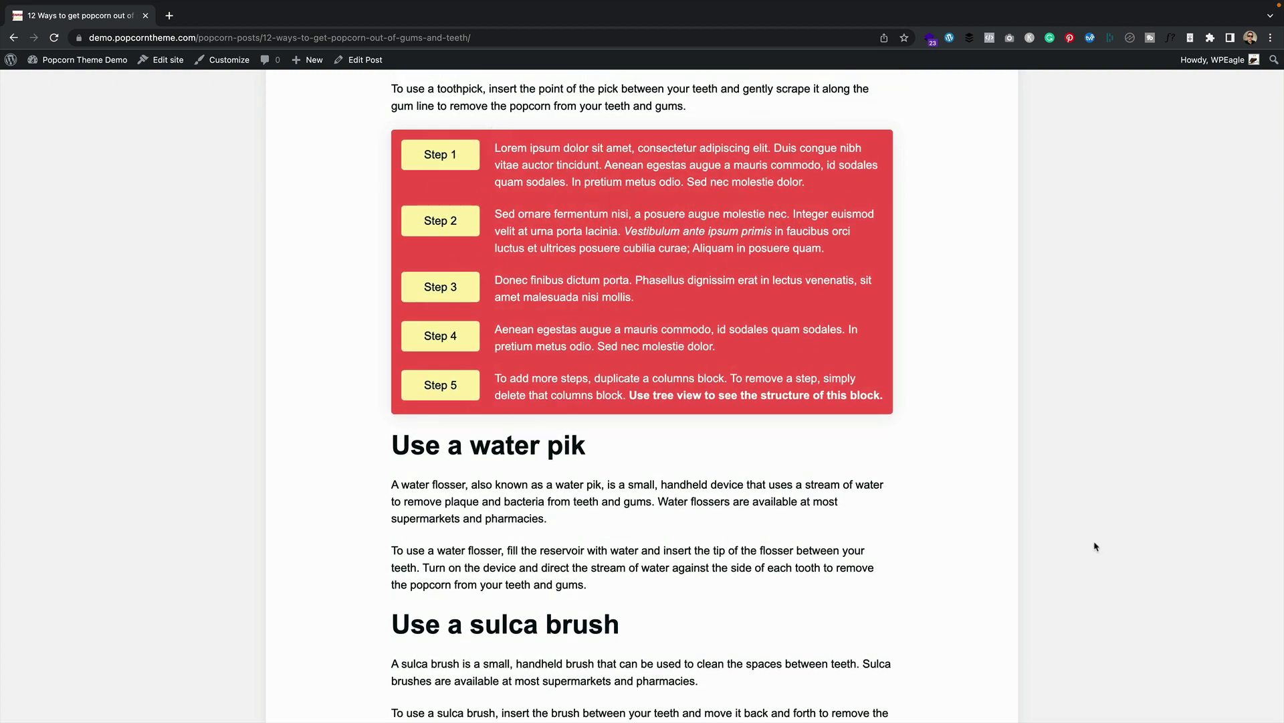
scroll(675, 325, "up", 20)
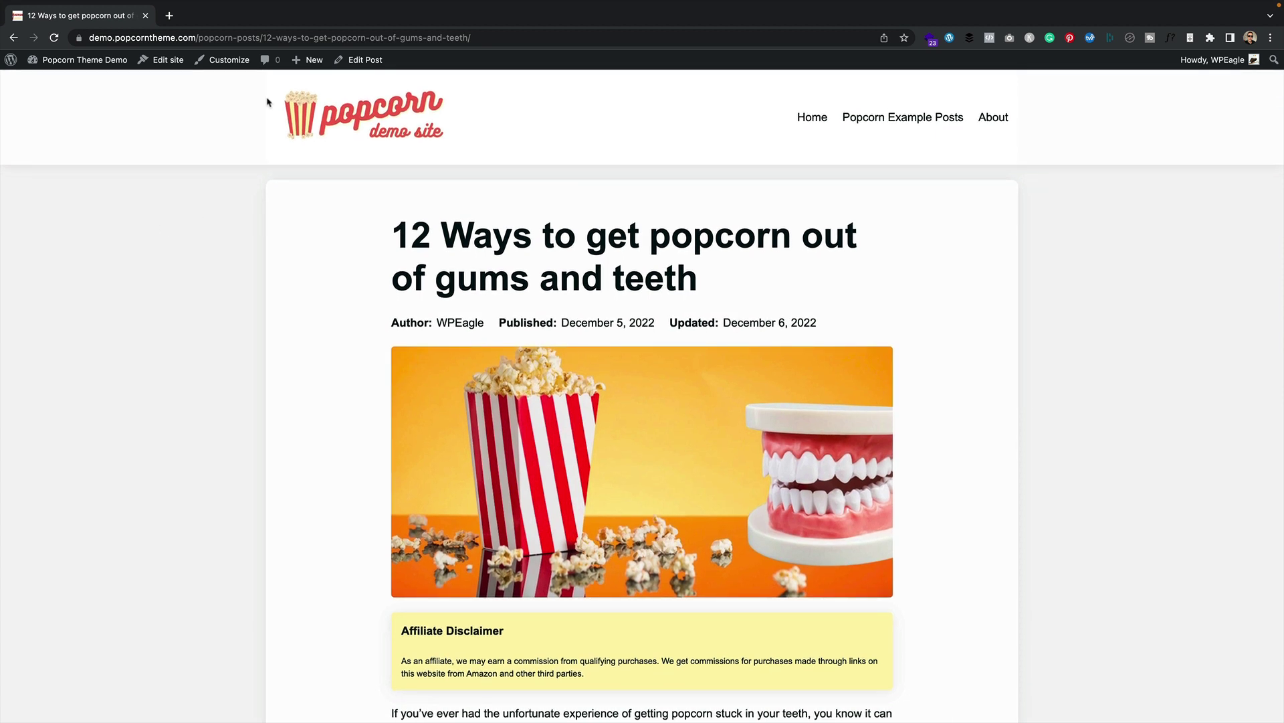
Title the post 'Popcorn Theme Patterns' and set popcorn-theme-patters.jpeg from tuts as featured image
mouse_move(304, 61)
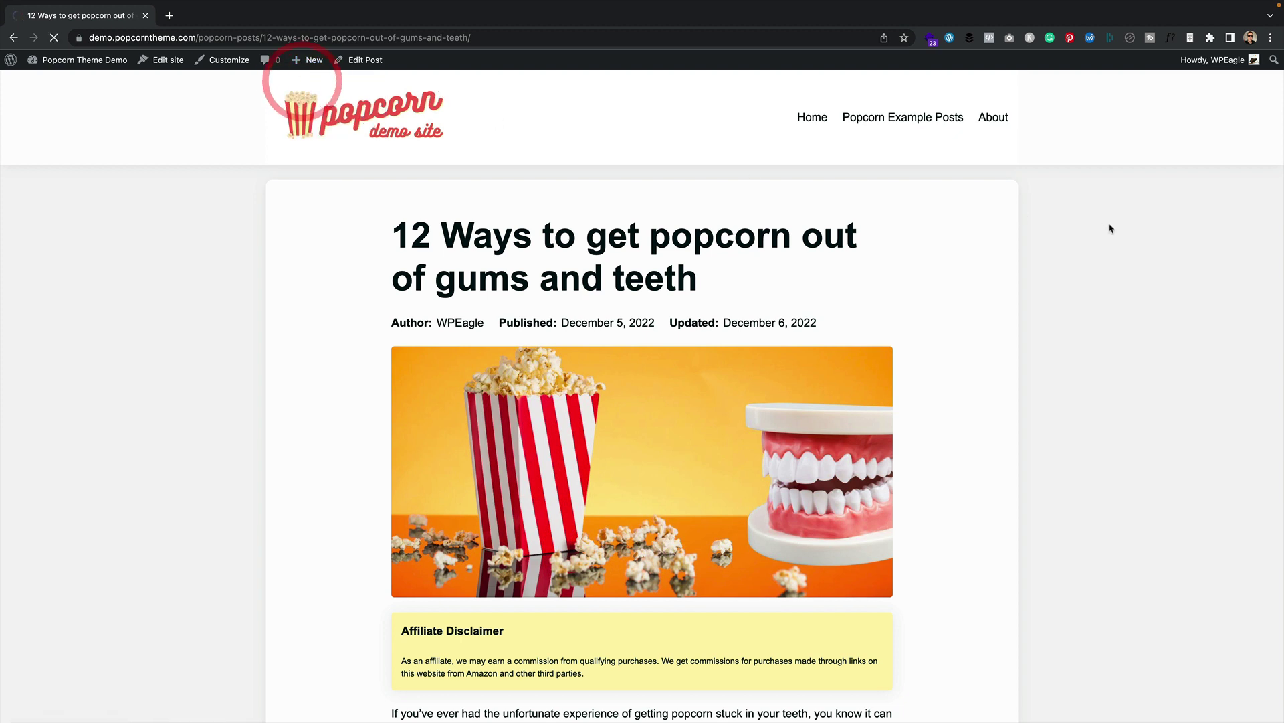
type("Popcorn T")
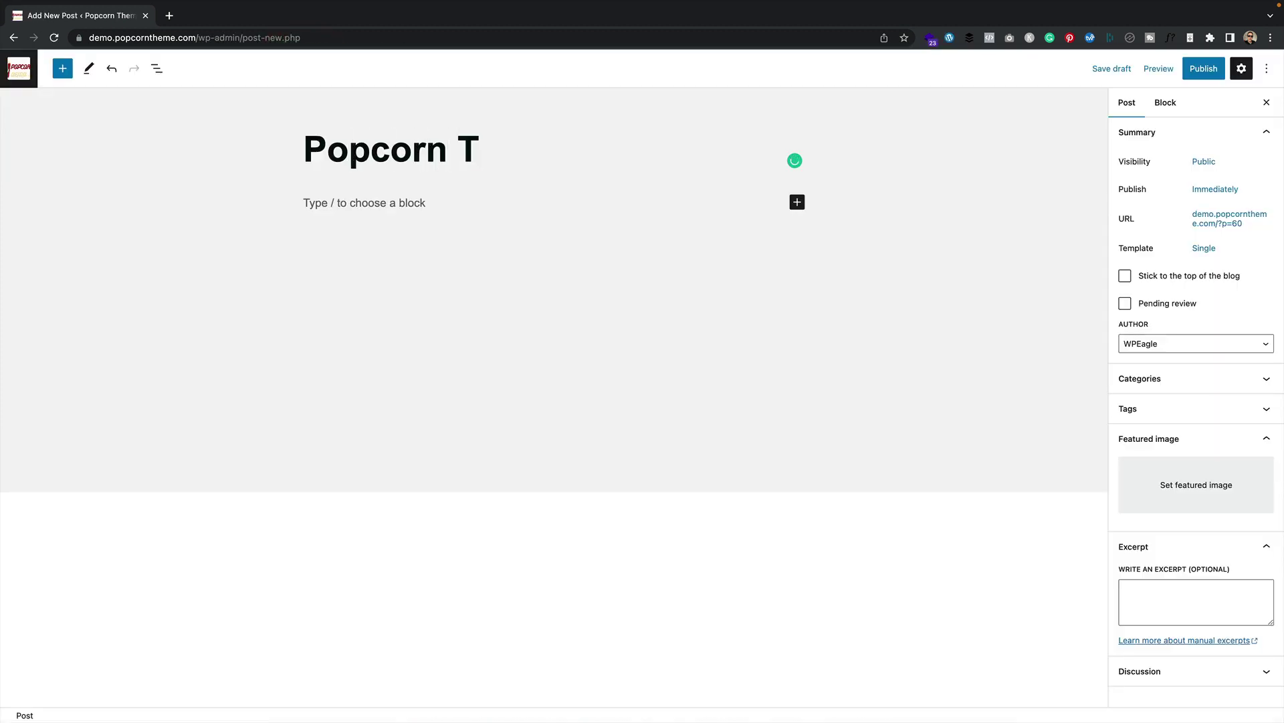
type("heme Patterns")
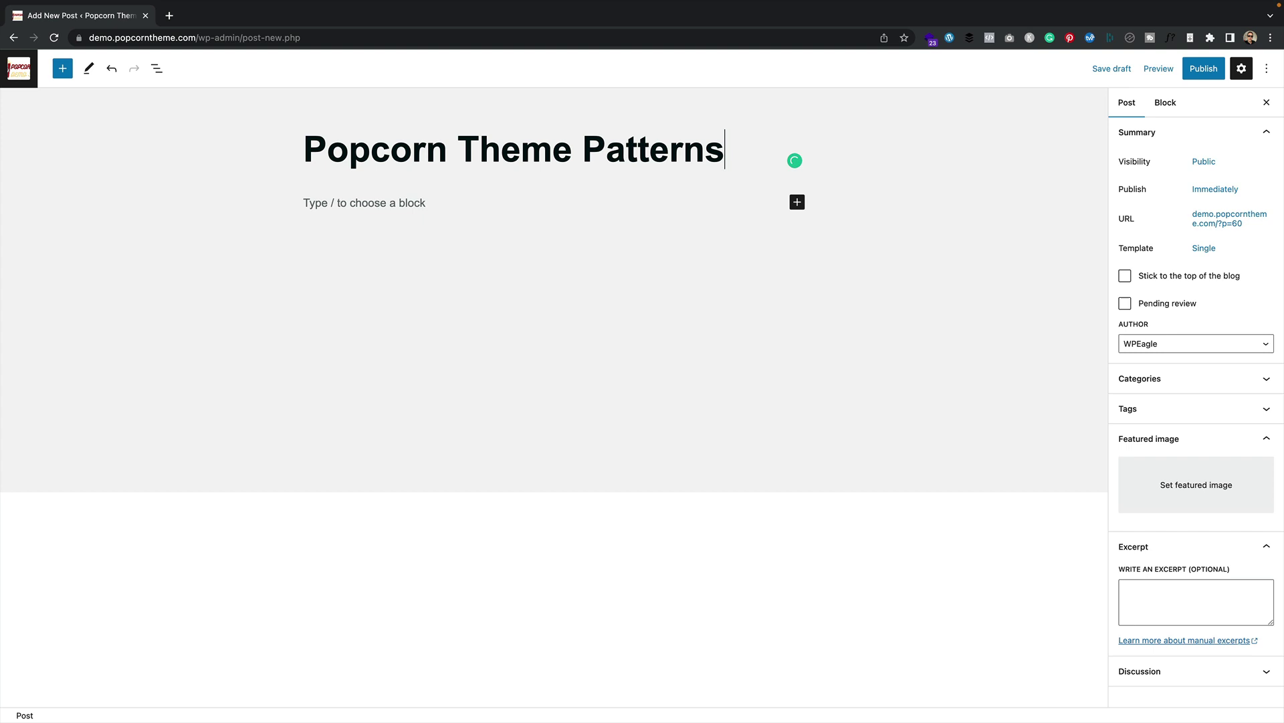
left_click(1226, 485)
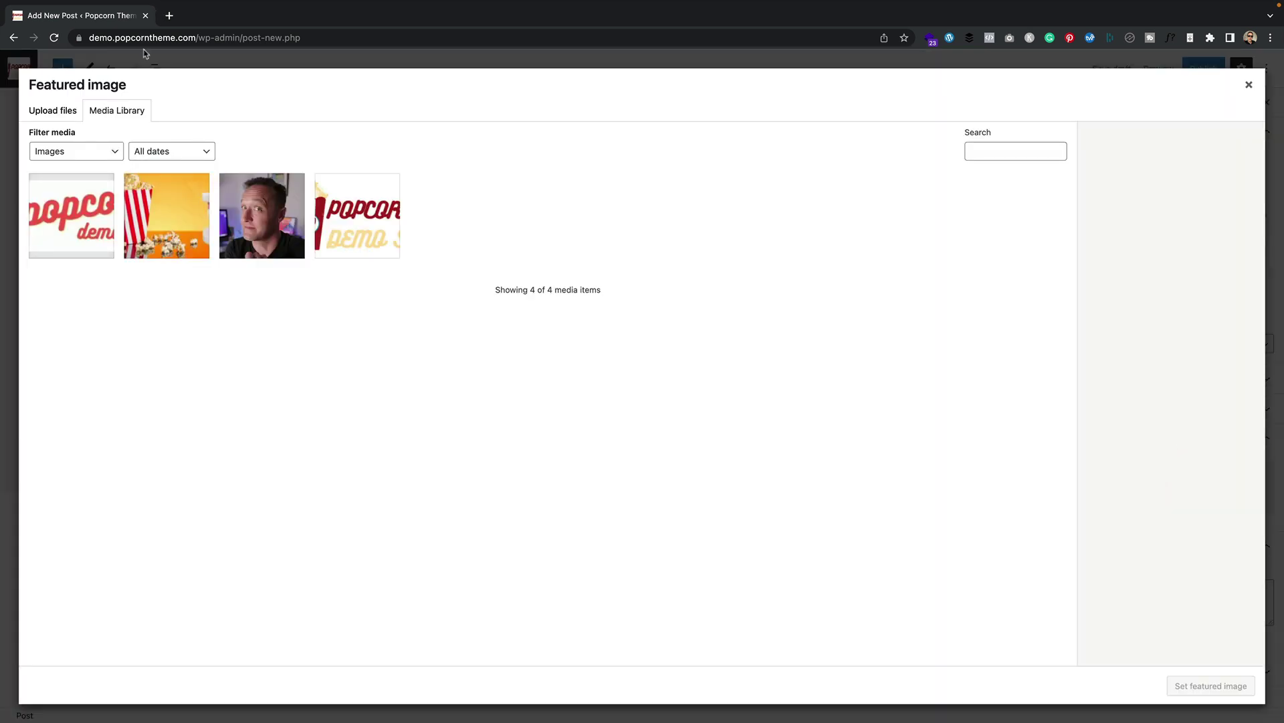
left_click(37, 116)
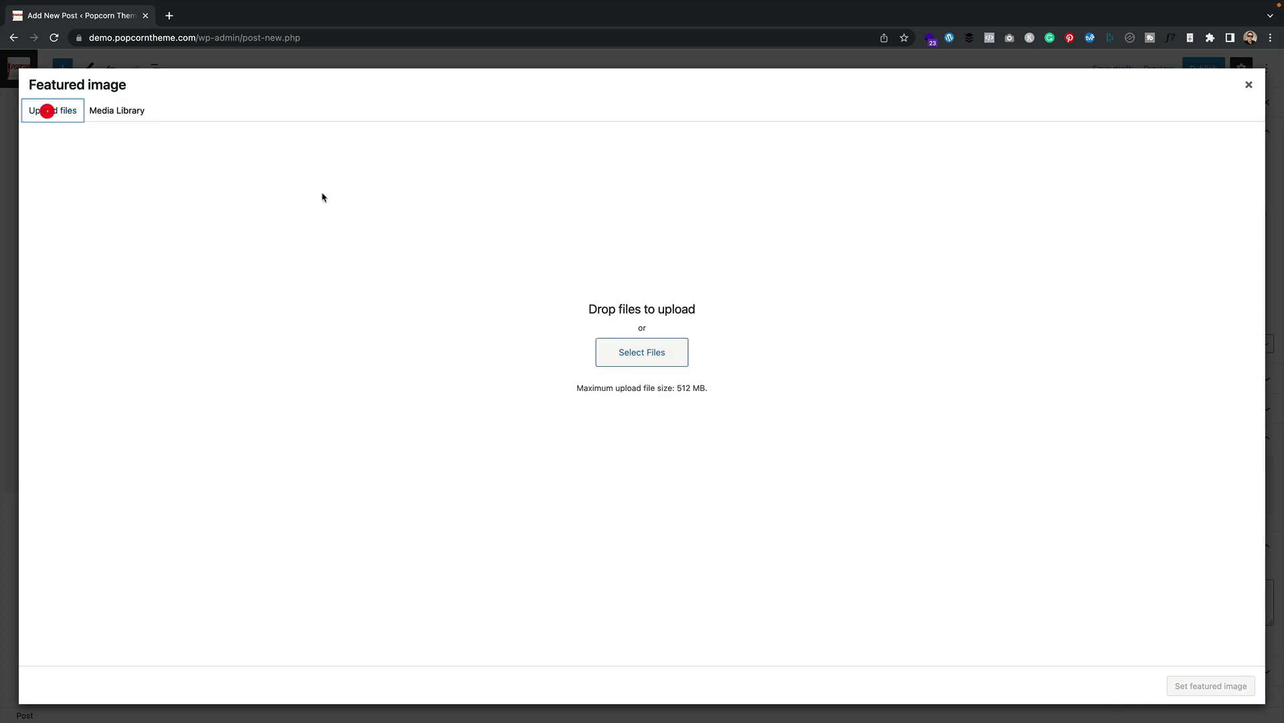
left_click(659, 356)
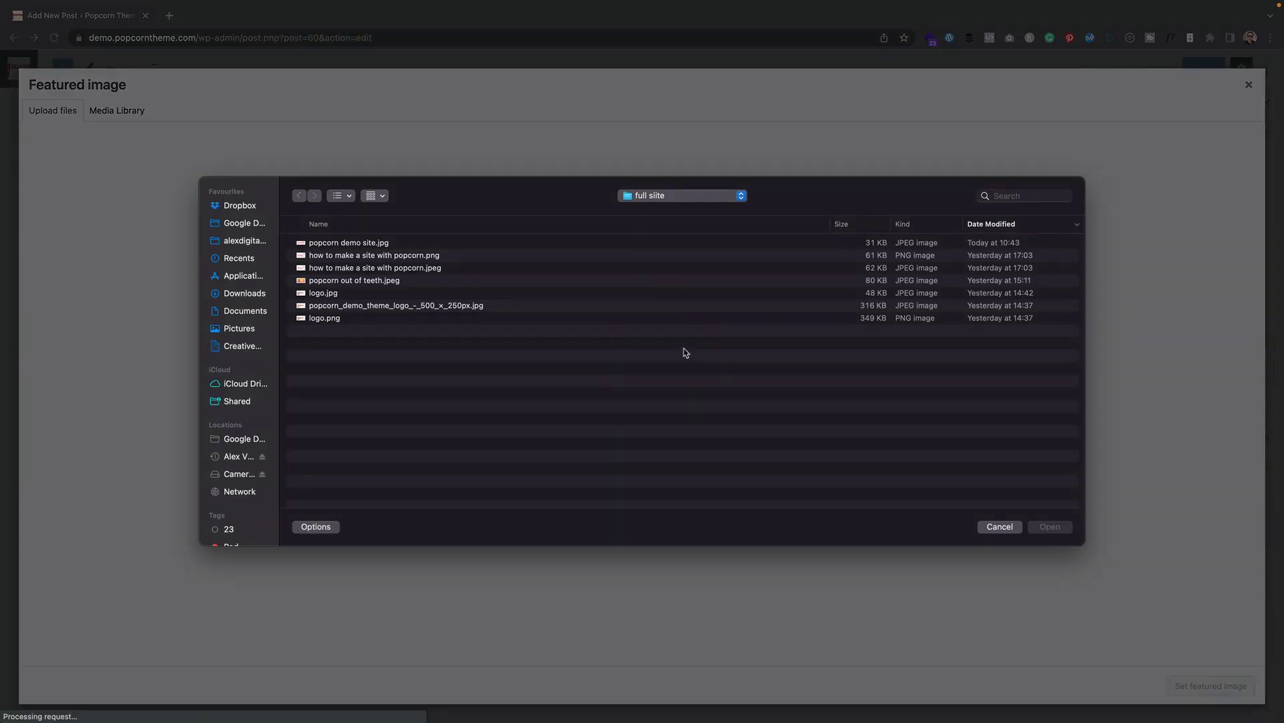
left_click(657, 195)
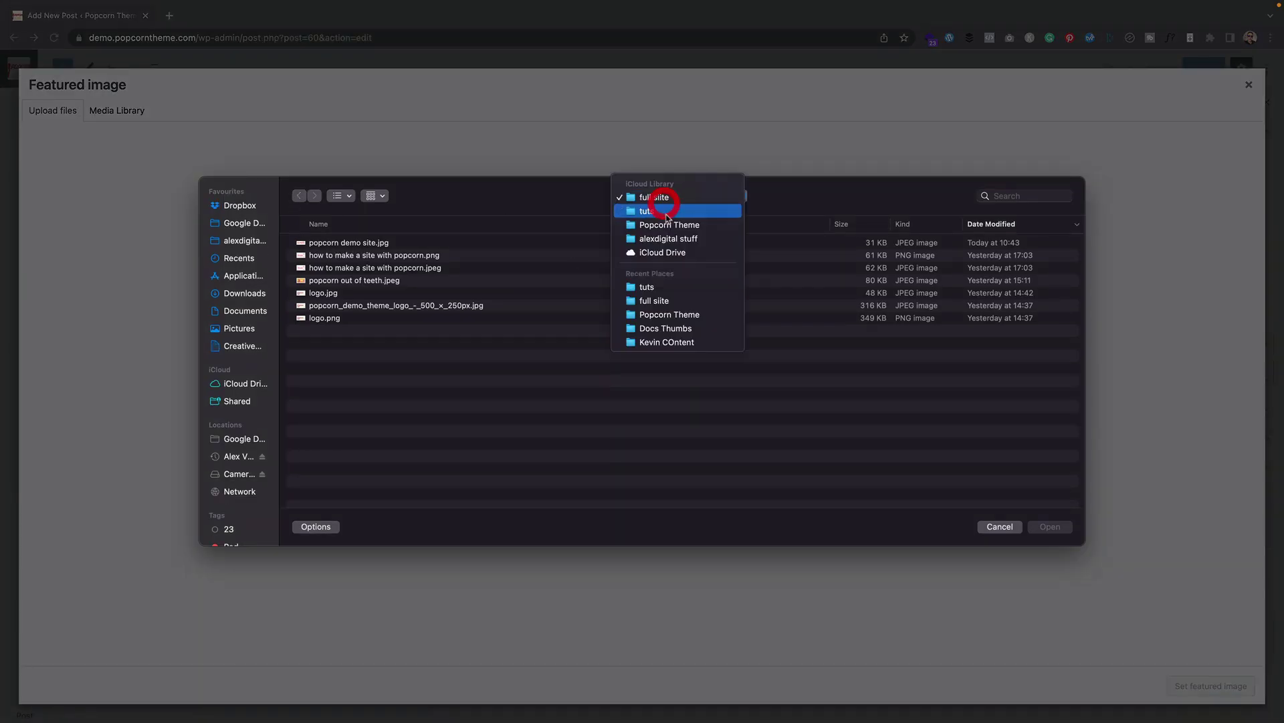
left_click(665, 209)
double_click(378, 244)
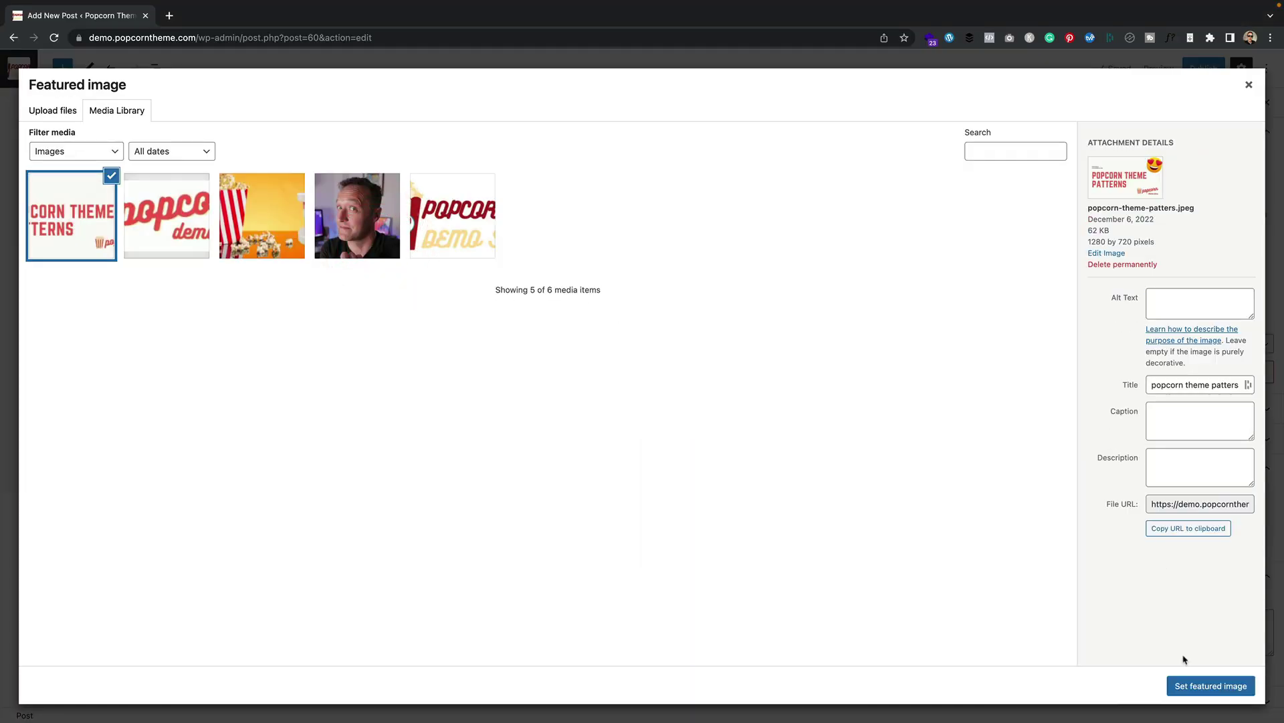
left_click(1208, 685)
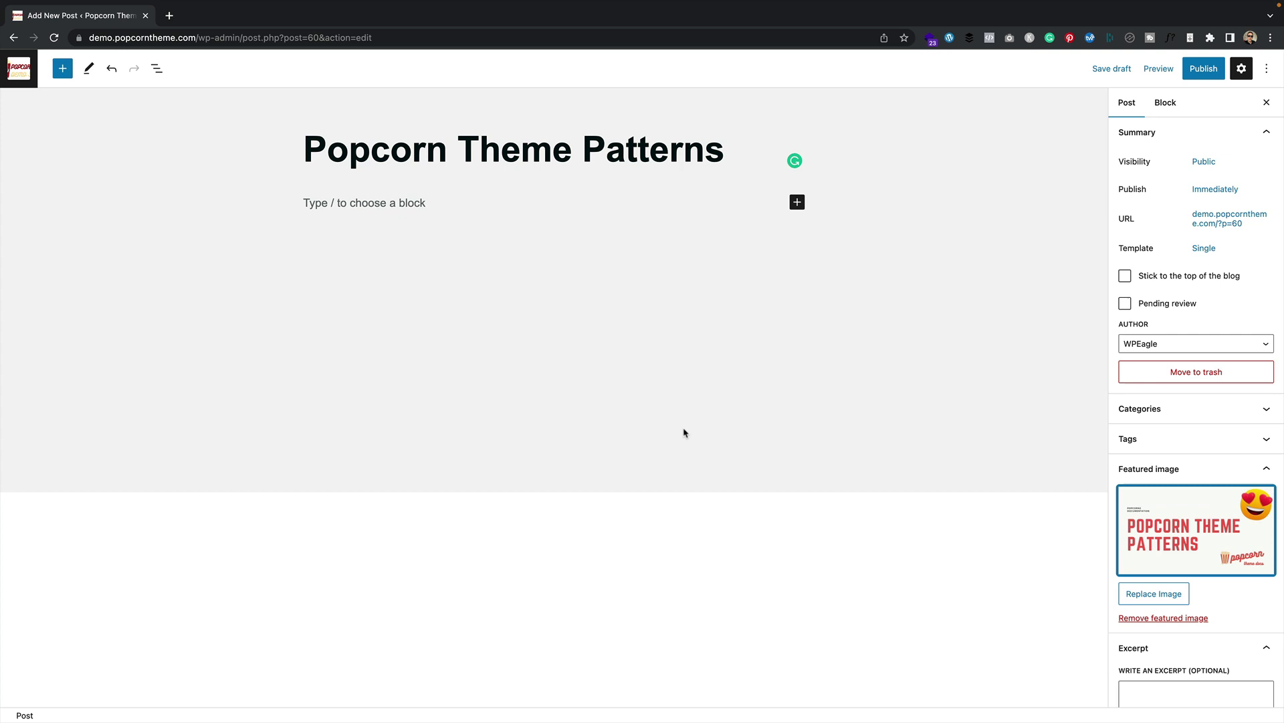
Add a block below the title and open the full library on its Patterns tab
left_click(455, 194)
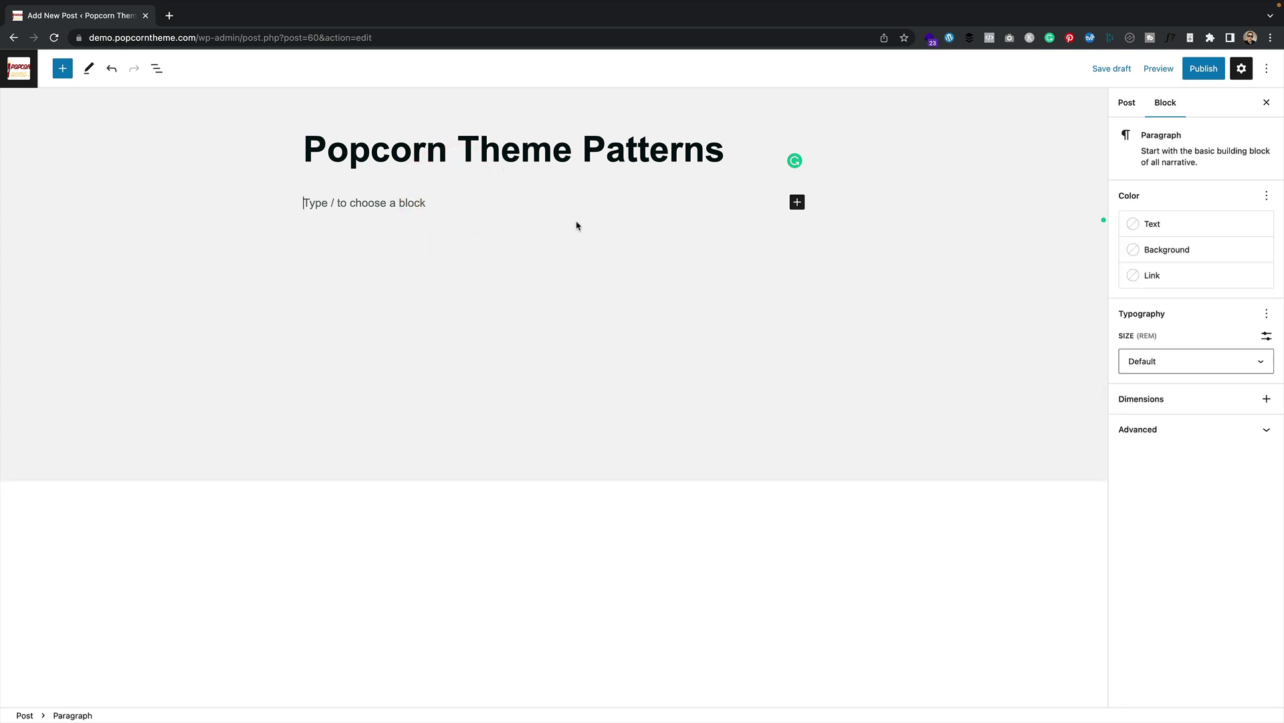
left_click(798, 202)
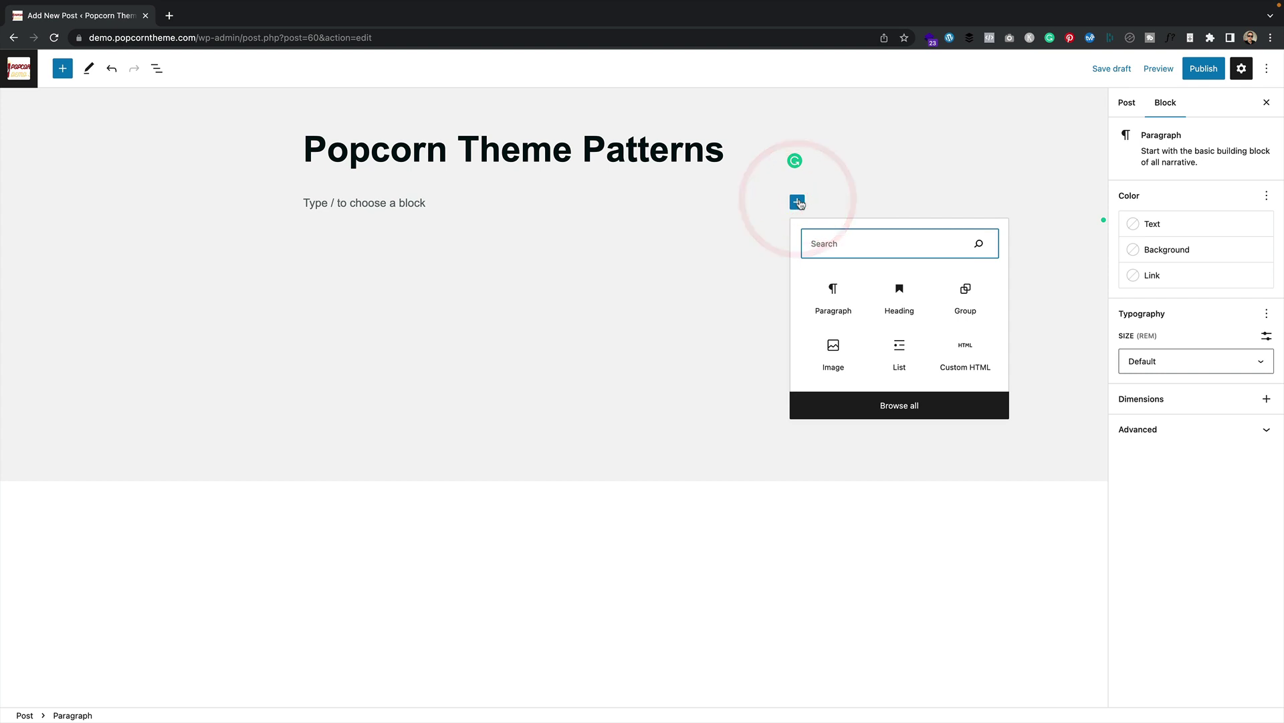
left_click(923, 401)
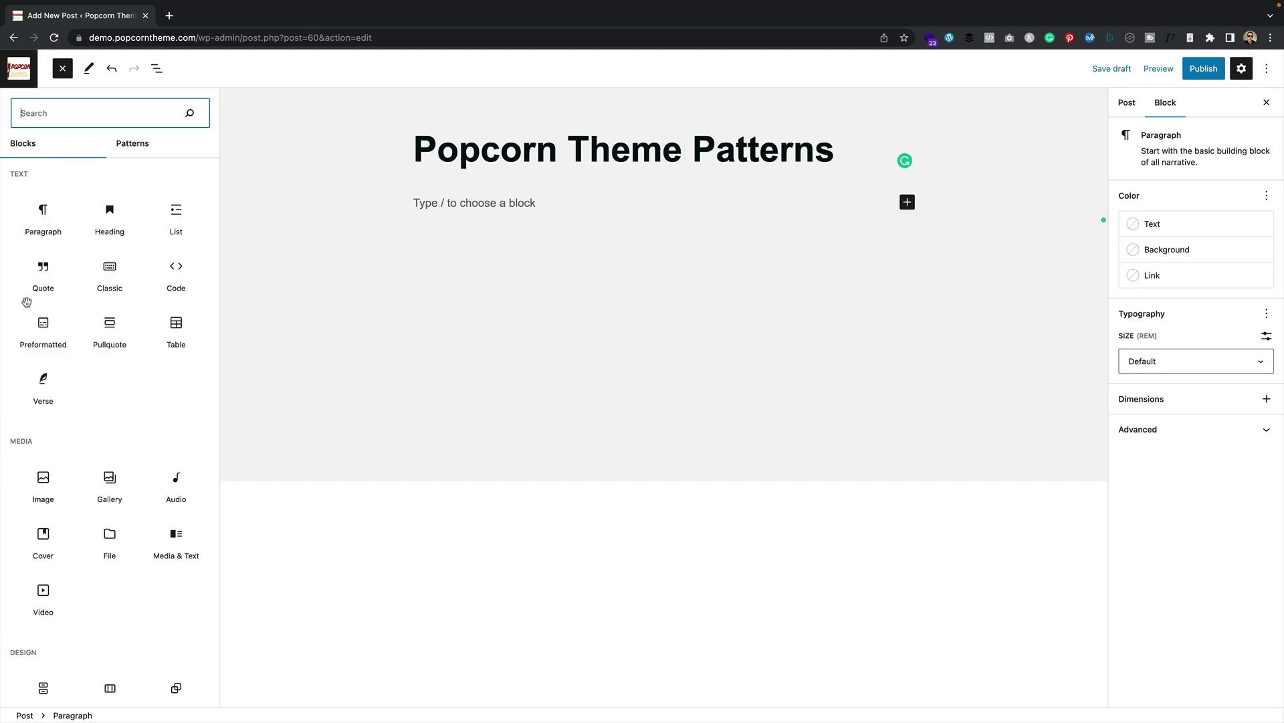
left_click(149, 140)
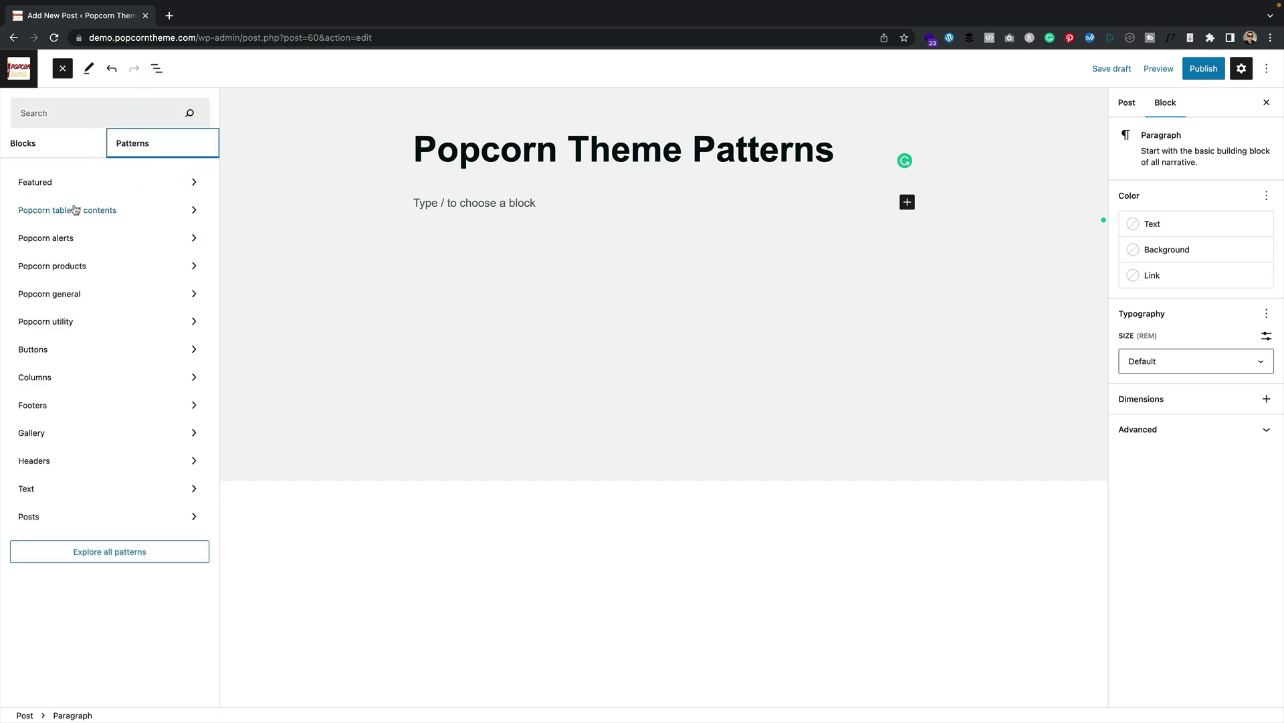
Preview the Buttons, Footers, Columns, Popcorn and Featured pattern categories, ending on Popcorn alerts
left_click(61, 348)
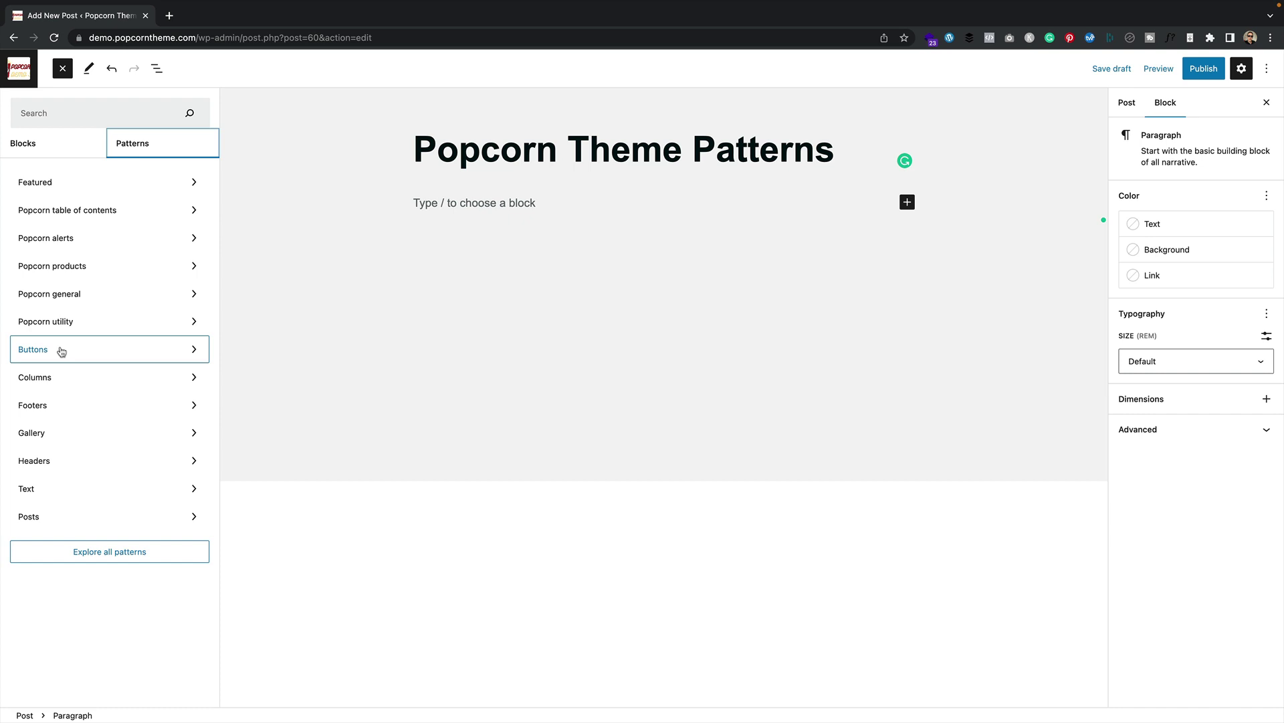
left_click(83, 403)
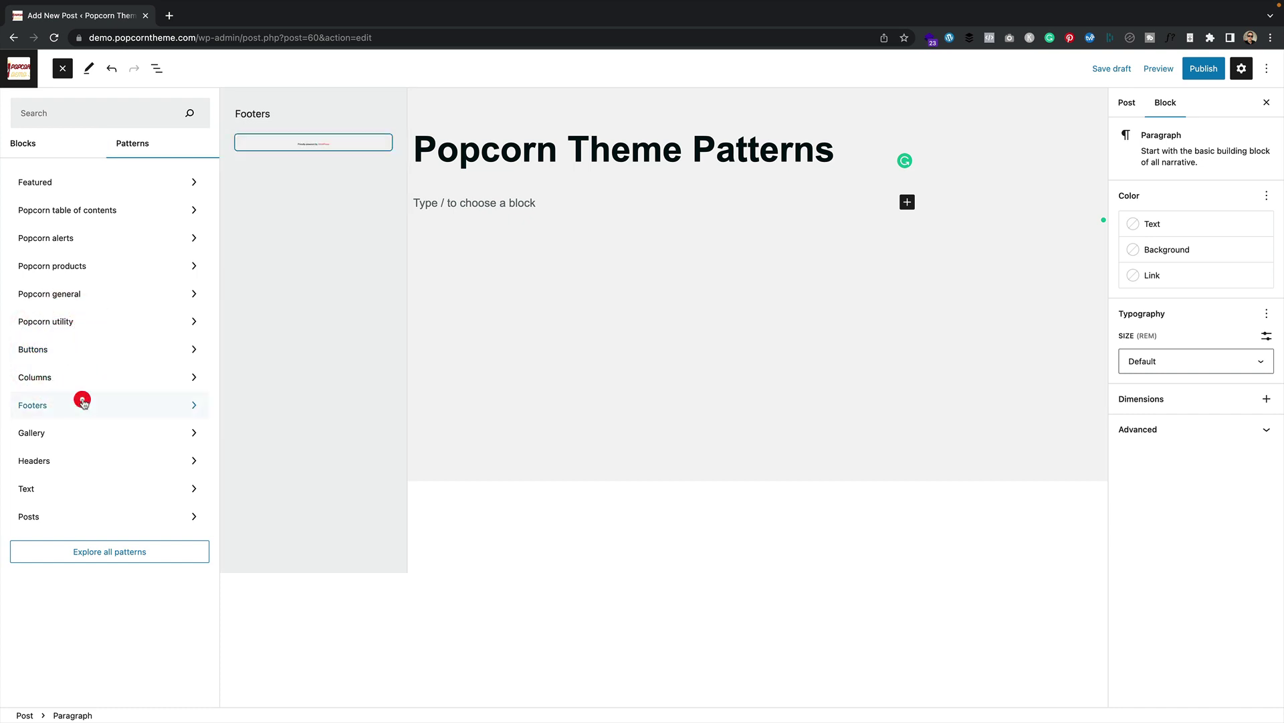
left_click(98, 381)
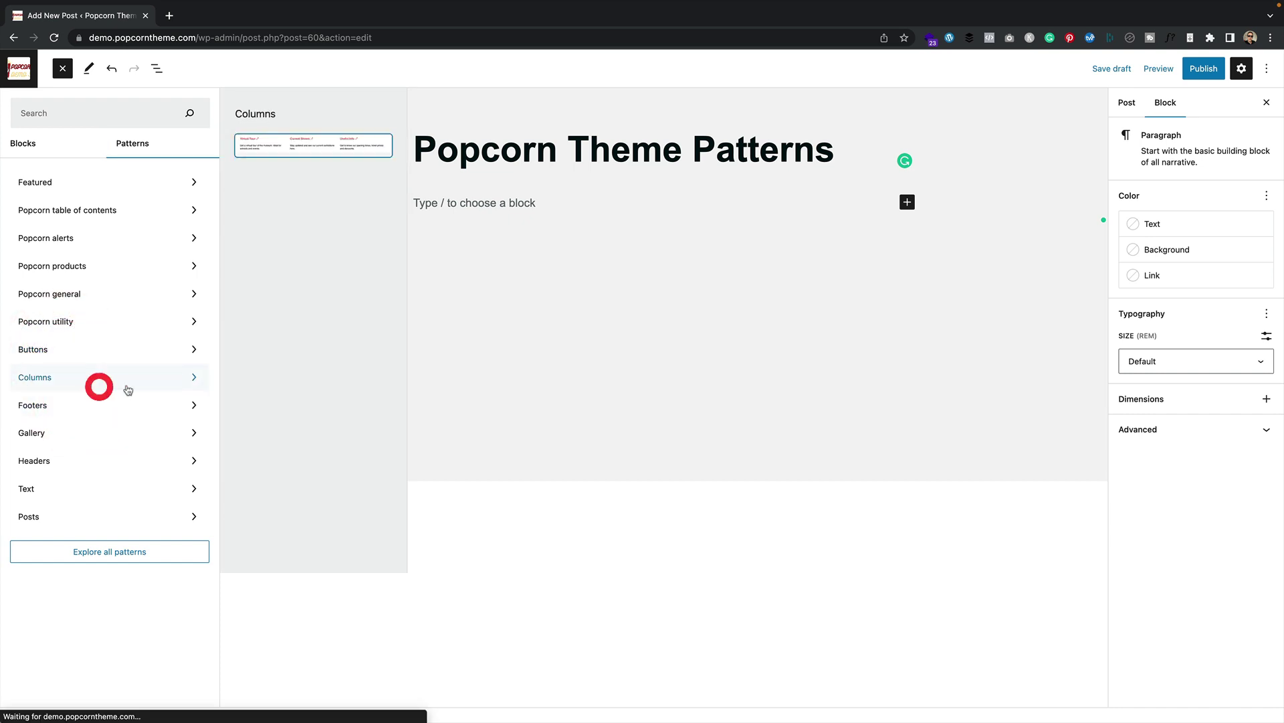
left_click(130, 213)
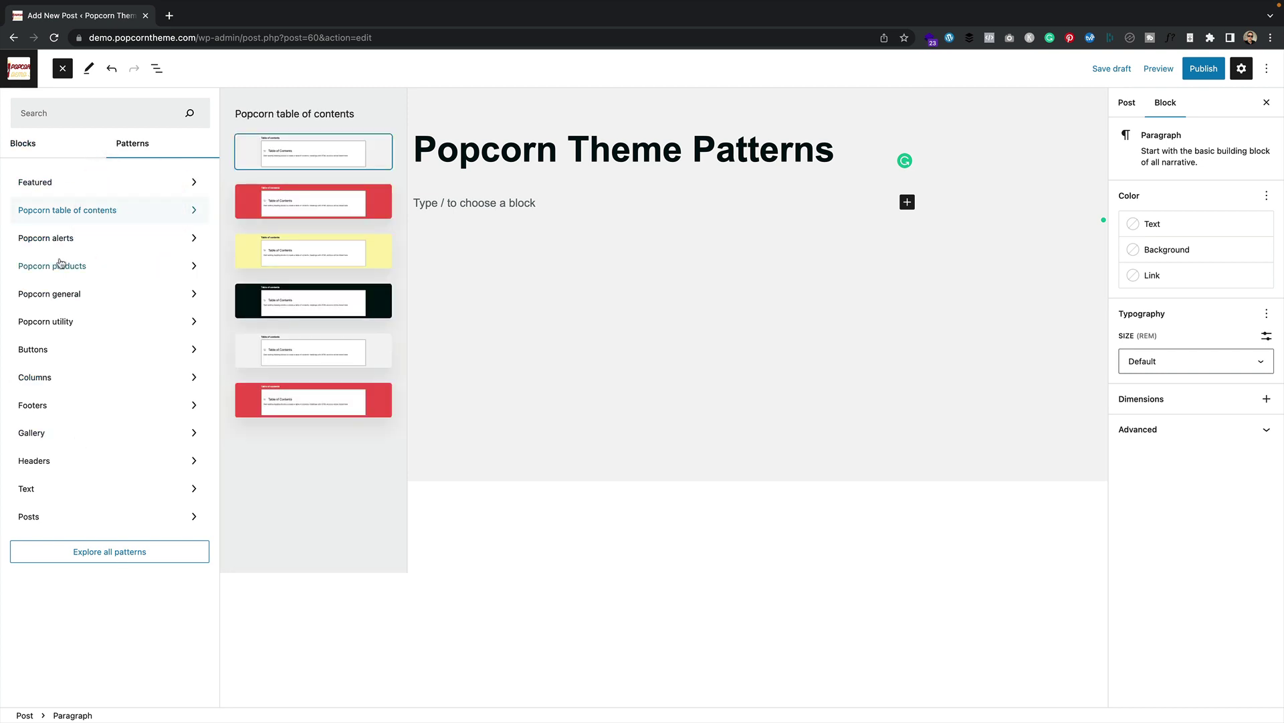
left_click(80, 241)
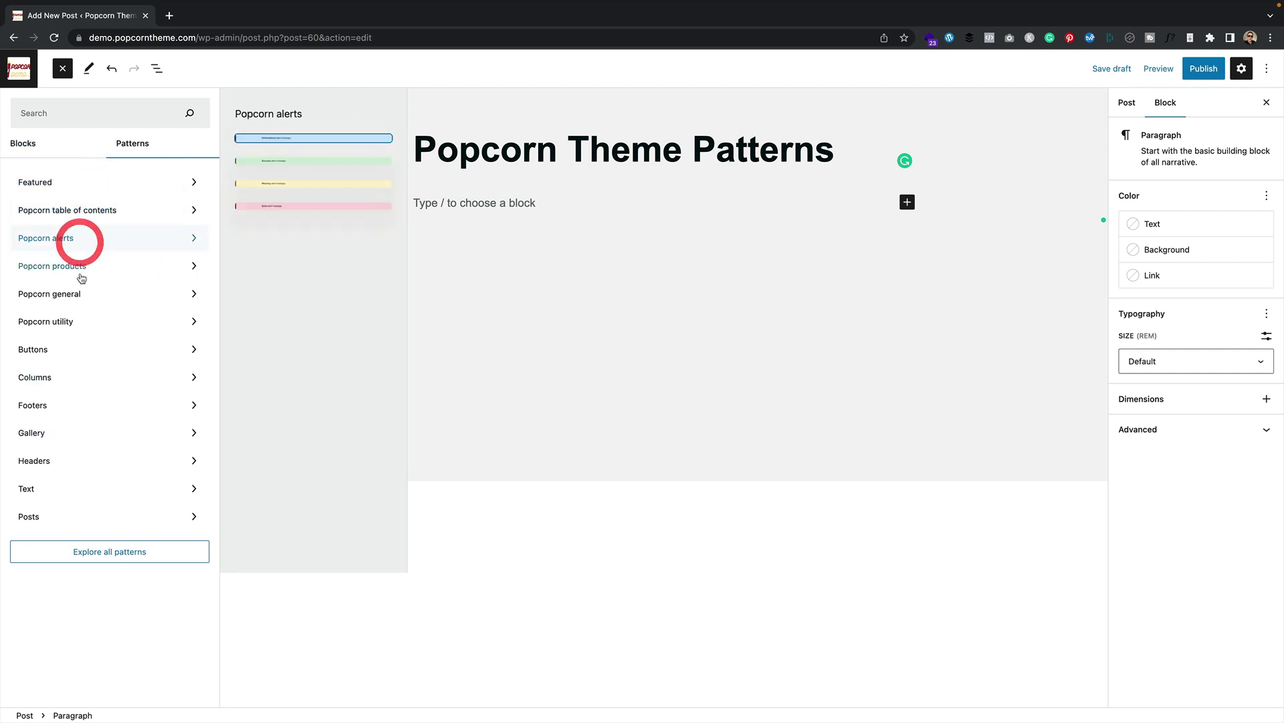
left_click(85, 267)
left_click(81, 187)
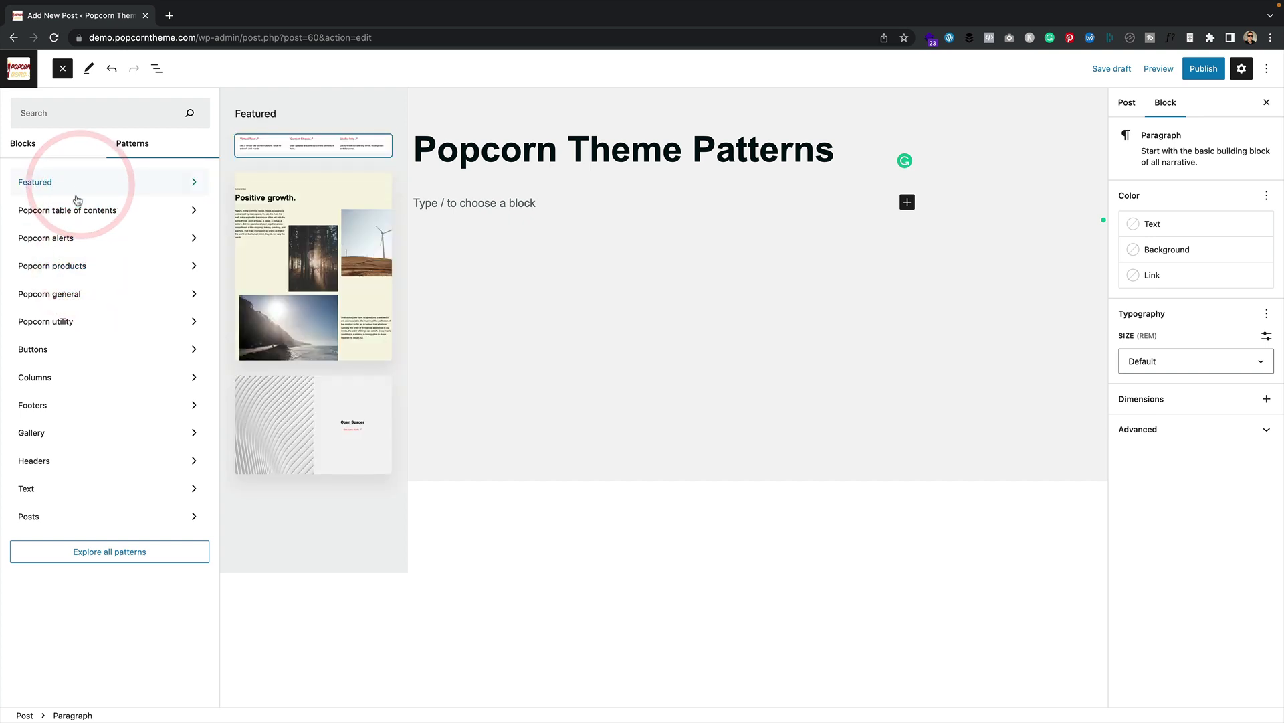
left_click(137, 212)
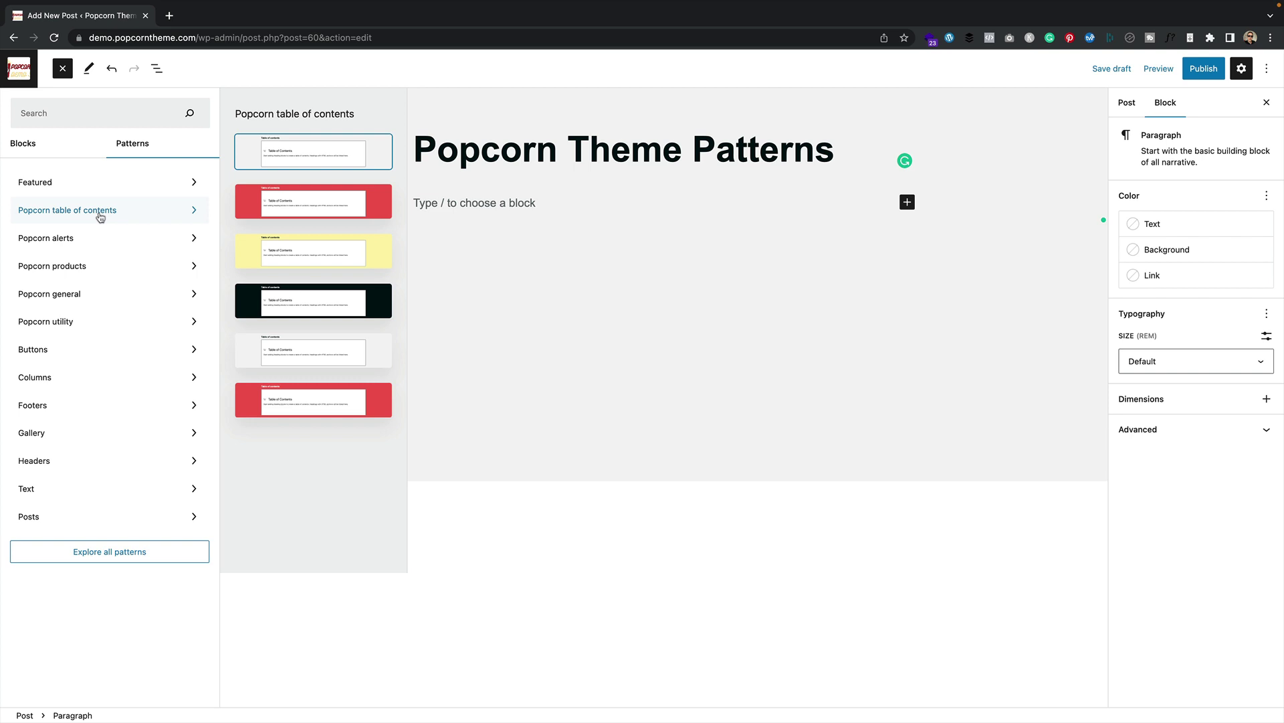
left_click(131, 246)
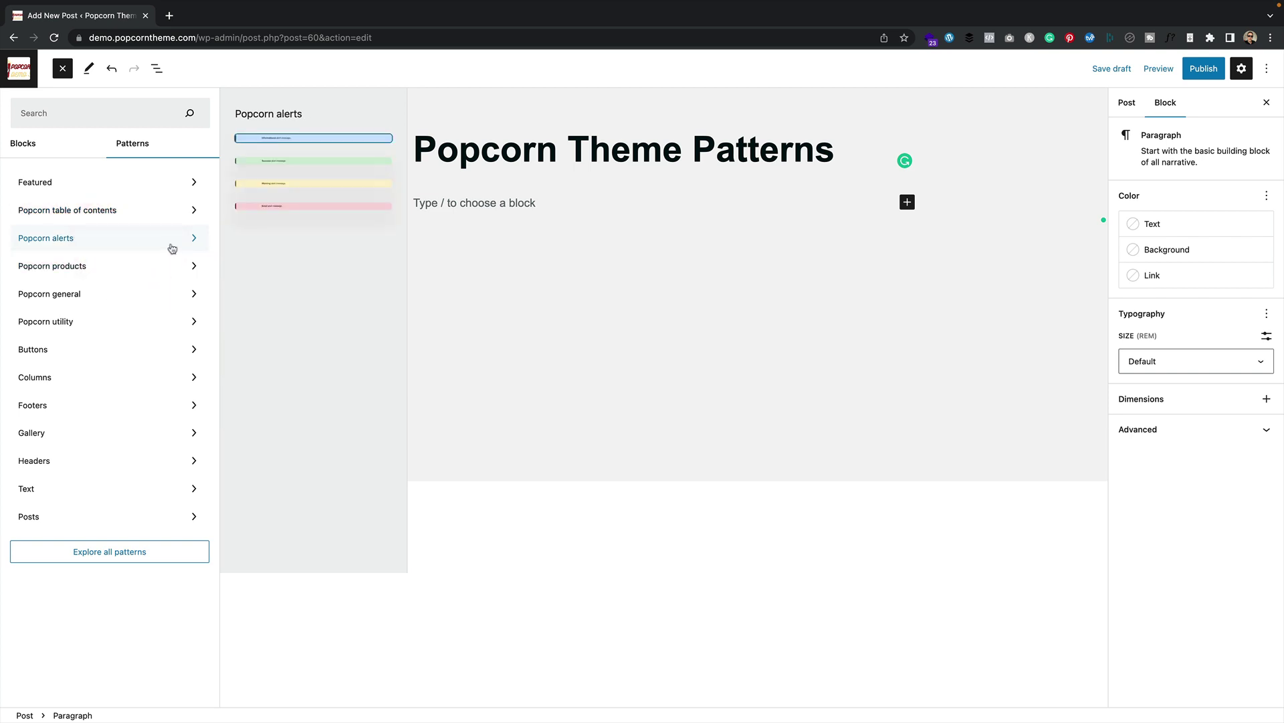
Insert the Informational alert, add an 'Alerts' heading, and drag the alert below it
left_click(296, 138)
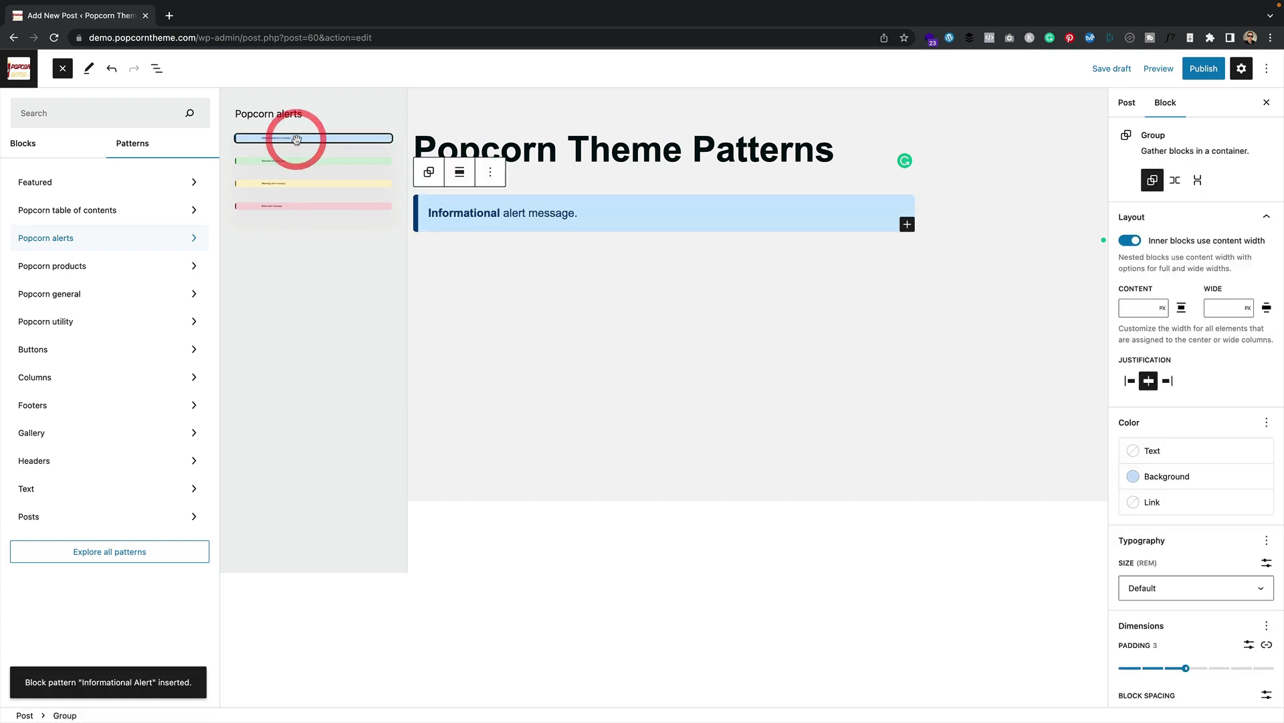
left_click(541, 238)
left_click(798, 254)
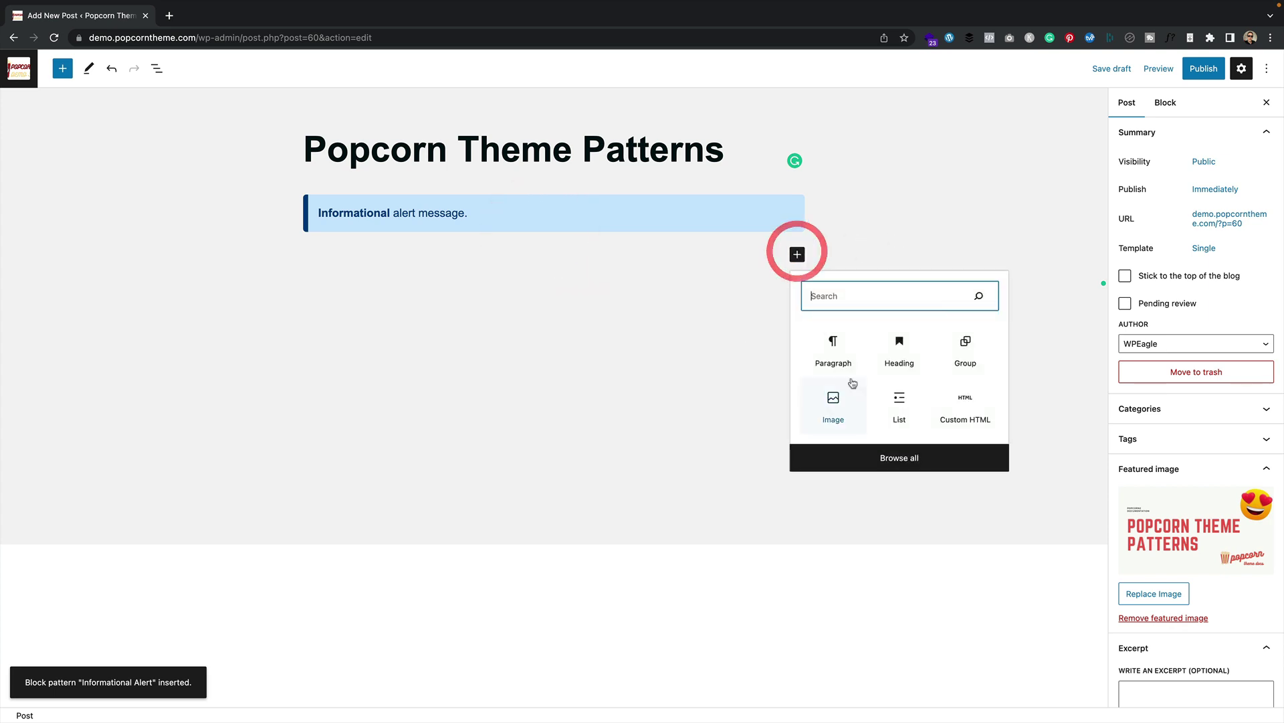
left_click(897, 346)
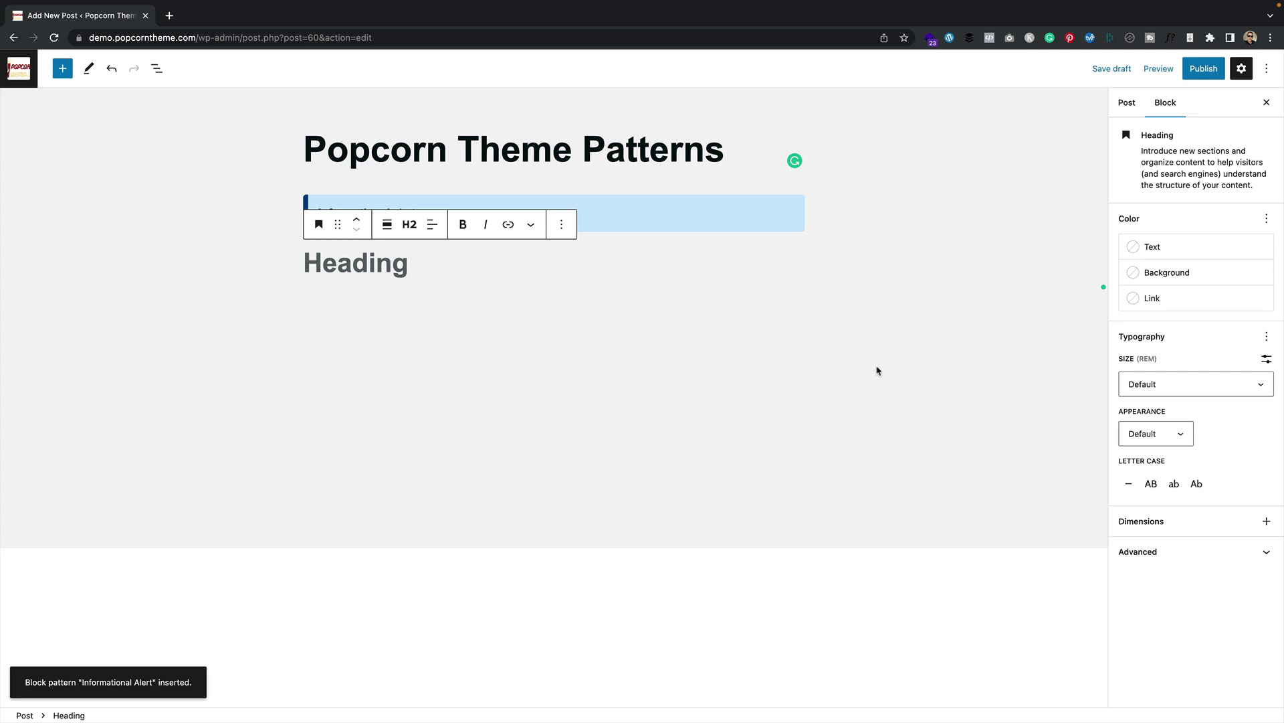
type("Alert")
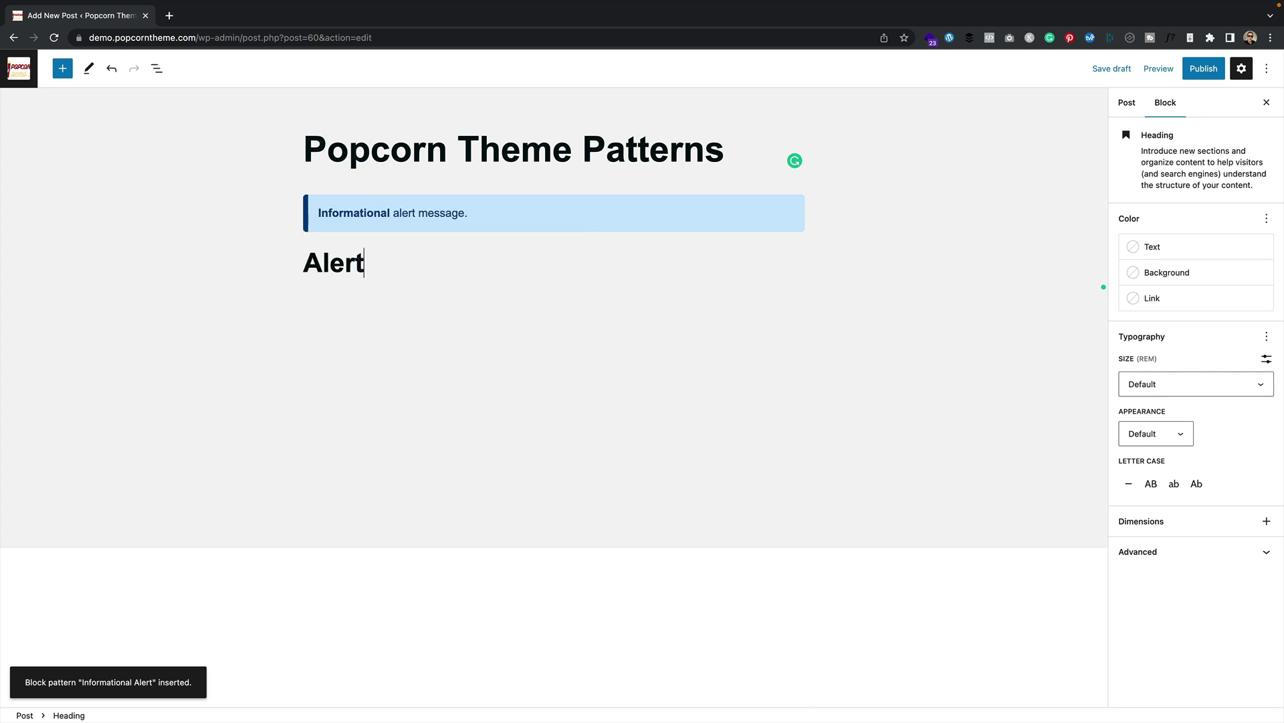
type("s")
left_click(791, 206)
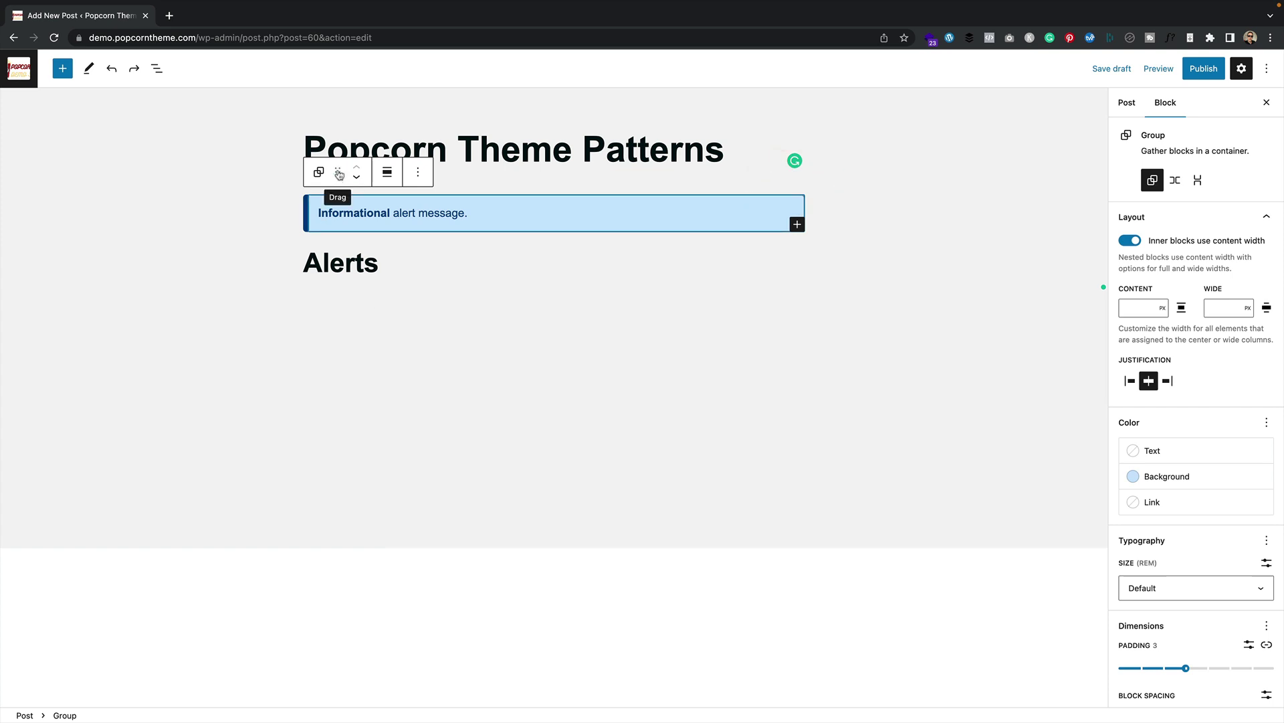
left_click_drag(339, 174, 338, 276)
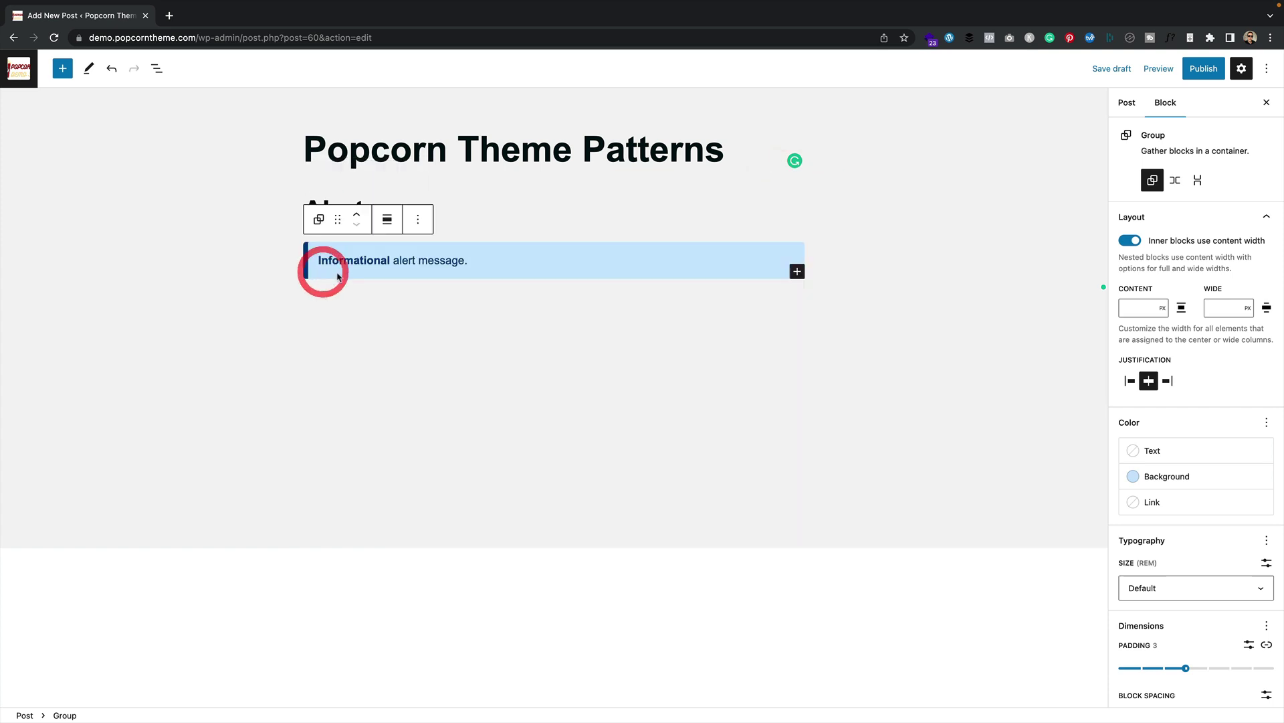
Replace the alert's text with 'Here is some very important imformation'
left_click(494, 304)
left_click(457, 260)
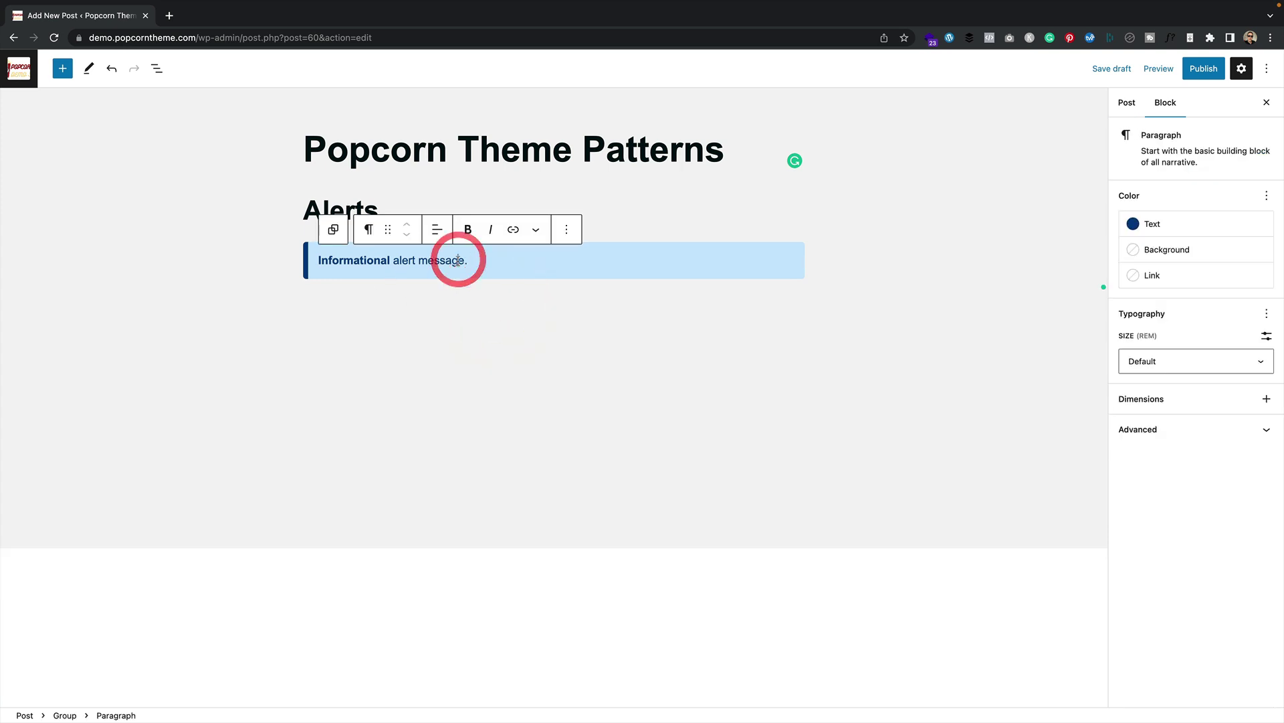
double_click(368, 260)
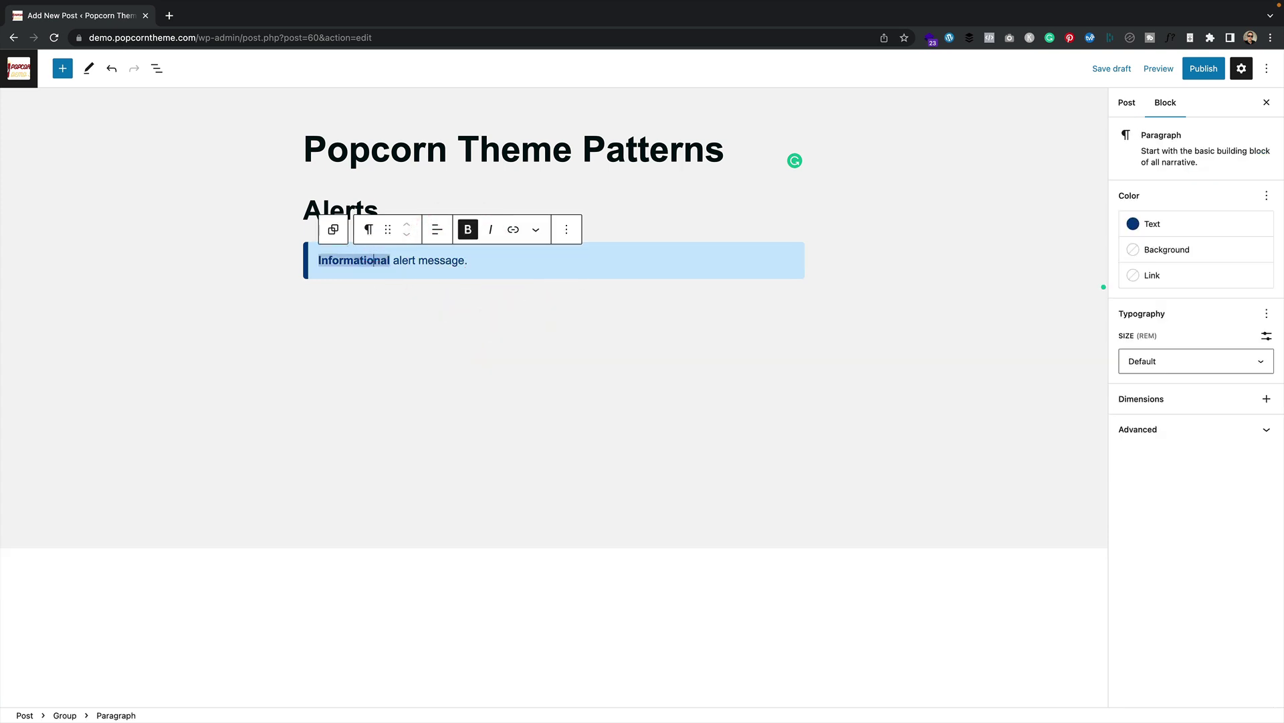
left_click(437, 262)
left_click(483, 261)
left_click(491, 261)
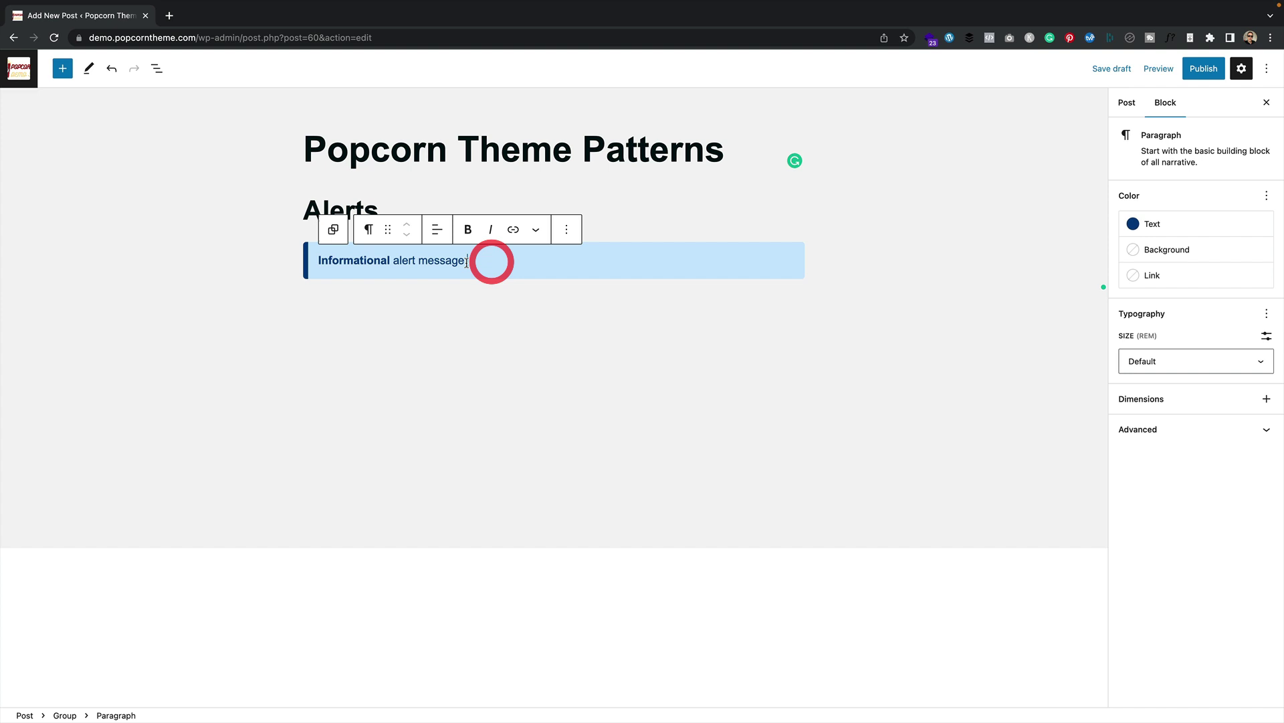
left_click_drag(467, 261, 279, 266)
type("Here is some very important imformation")
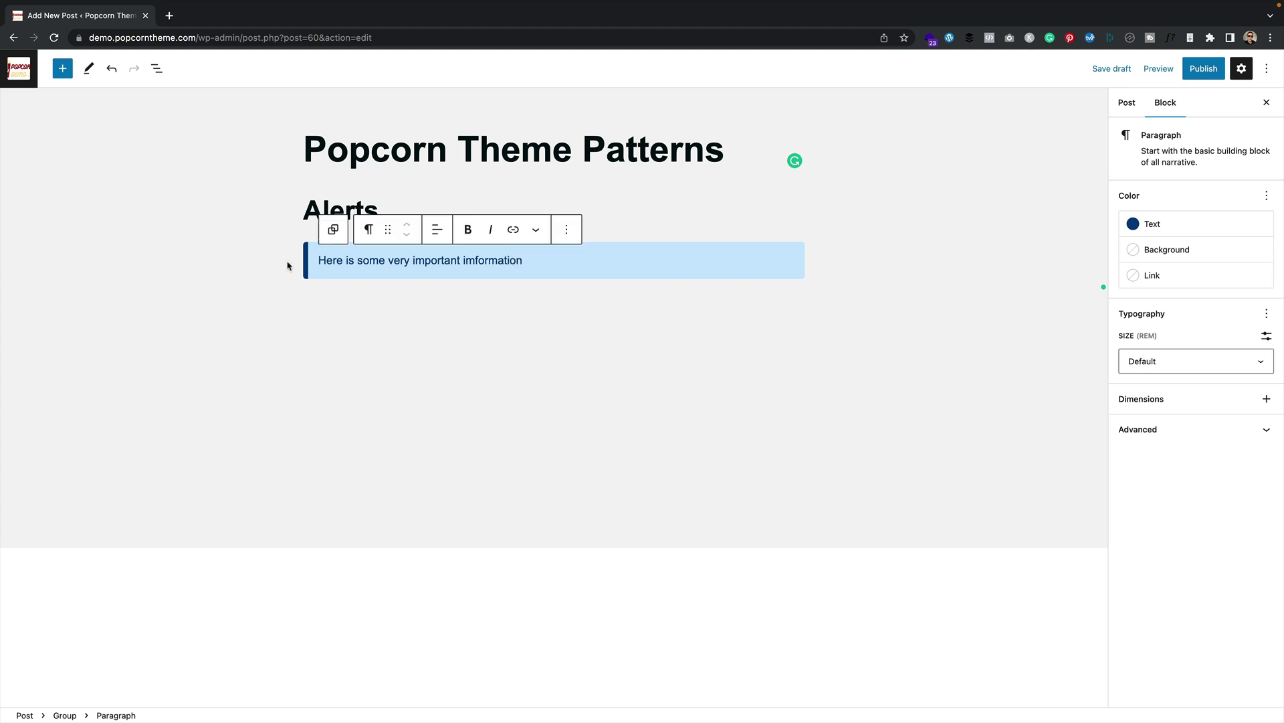
Make the words 'very important imformation' bold
left_click_drag(506, 258, 382, 262)
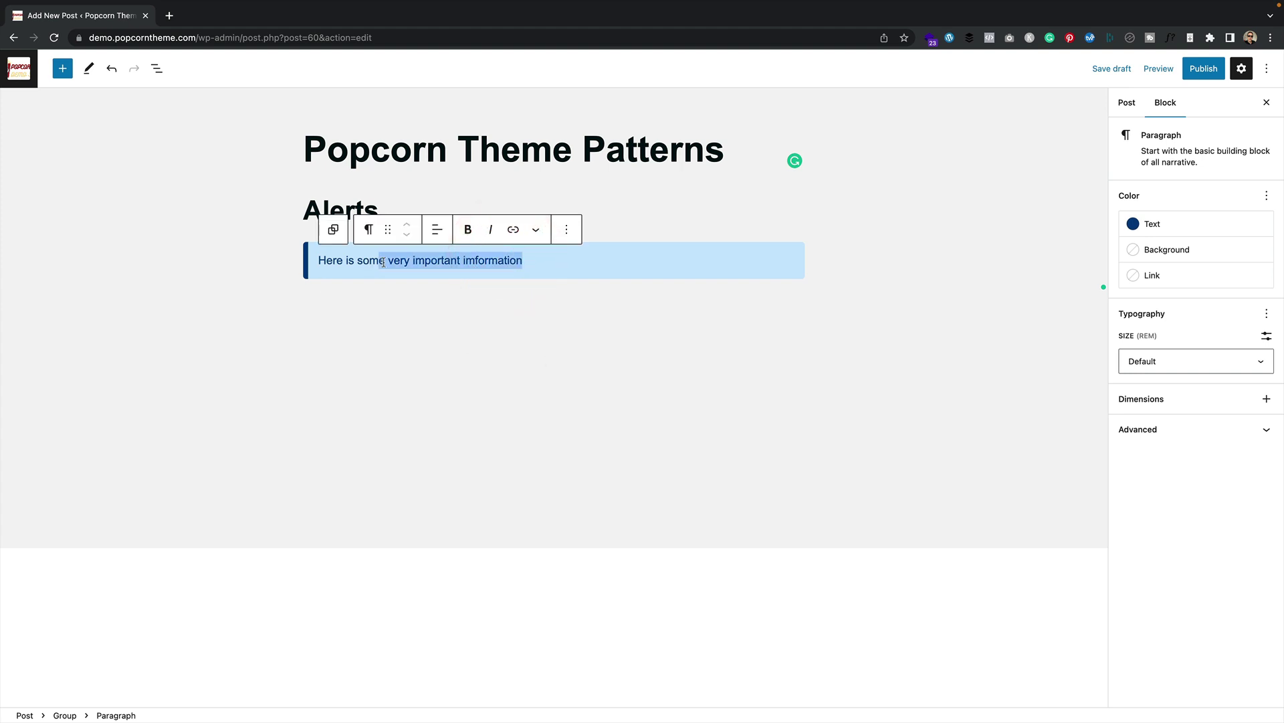
left_click(468, 229)
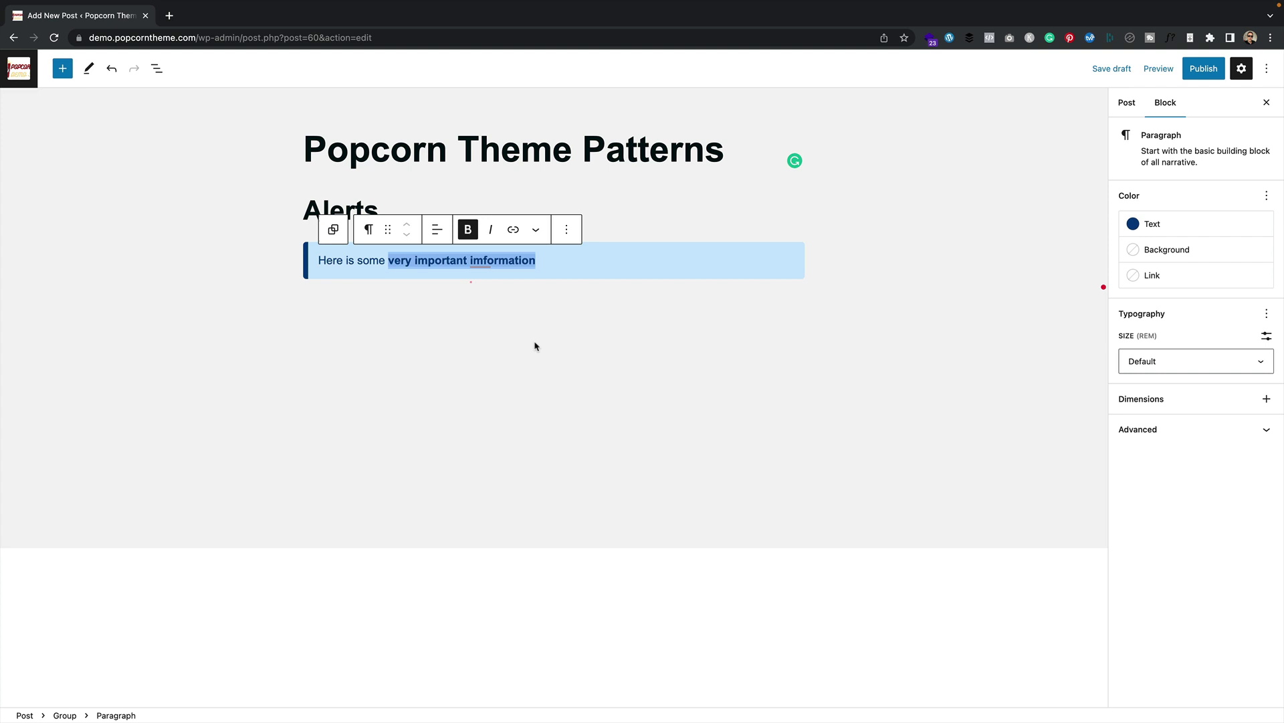
left_click(634, 266)
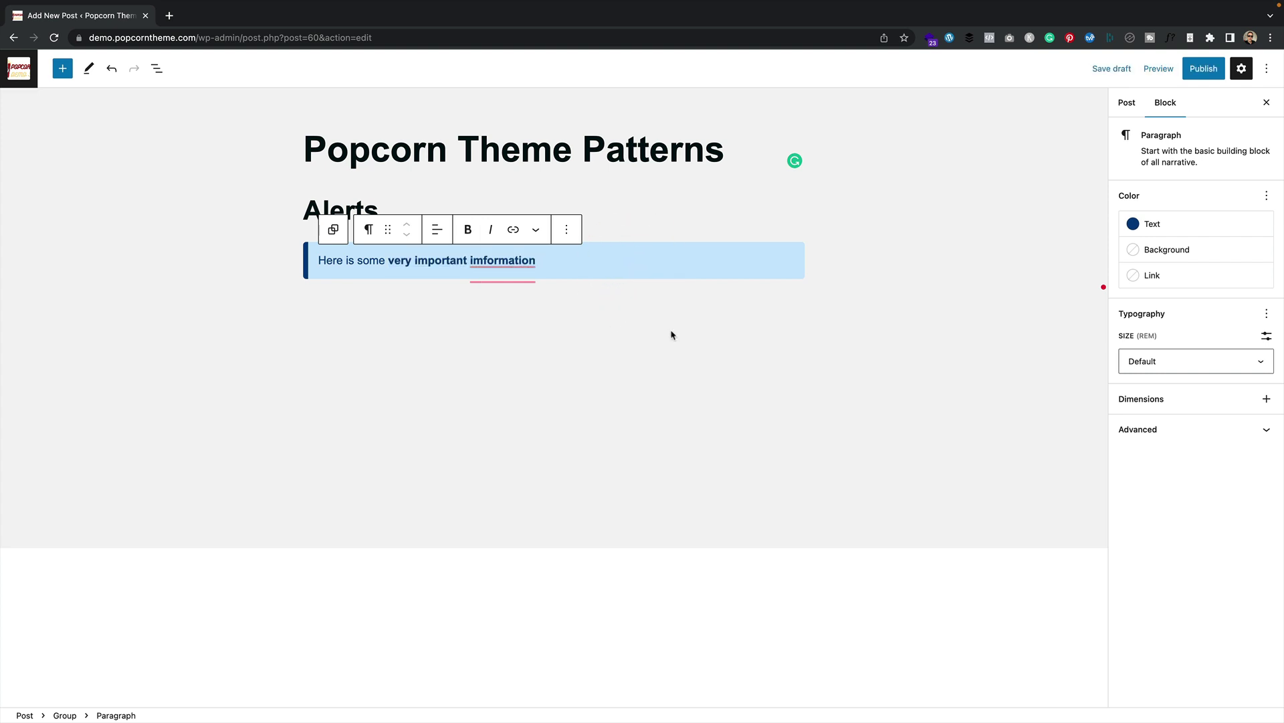
left_click(669, 297)
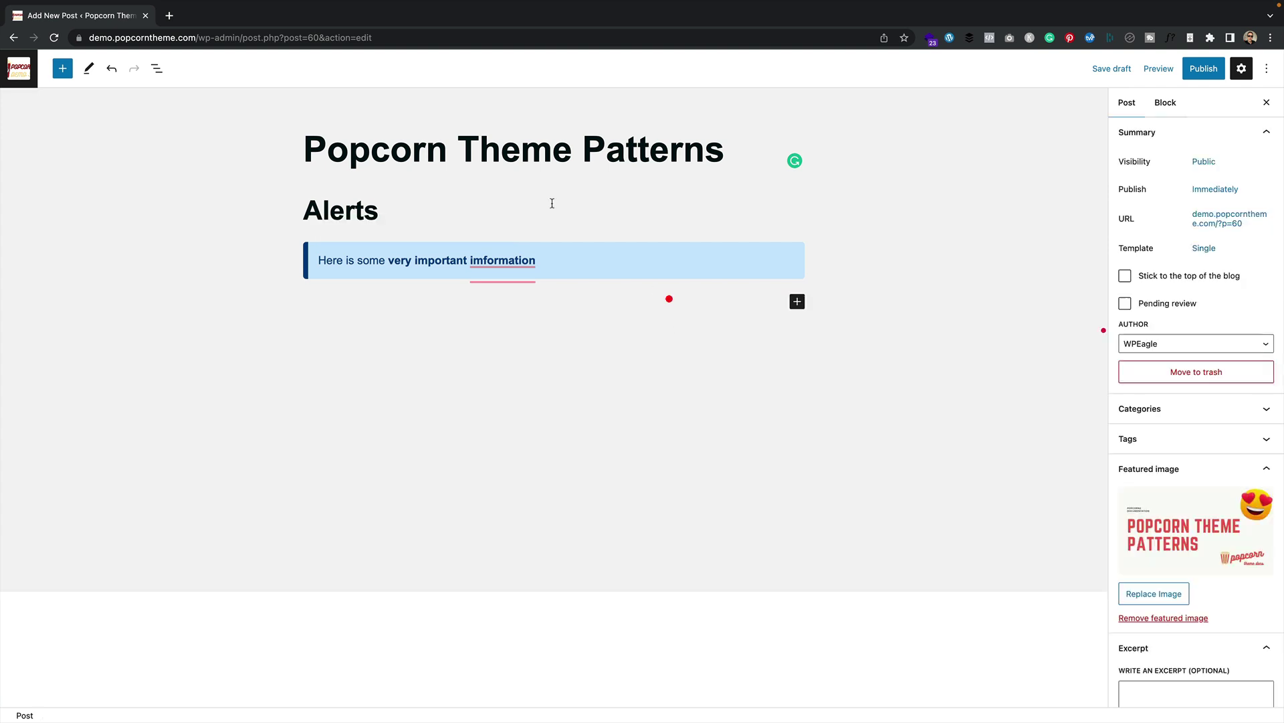
Set the alert group's background colour to pale yellow
left_click(618, 254)
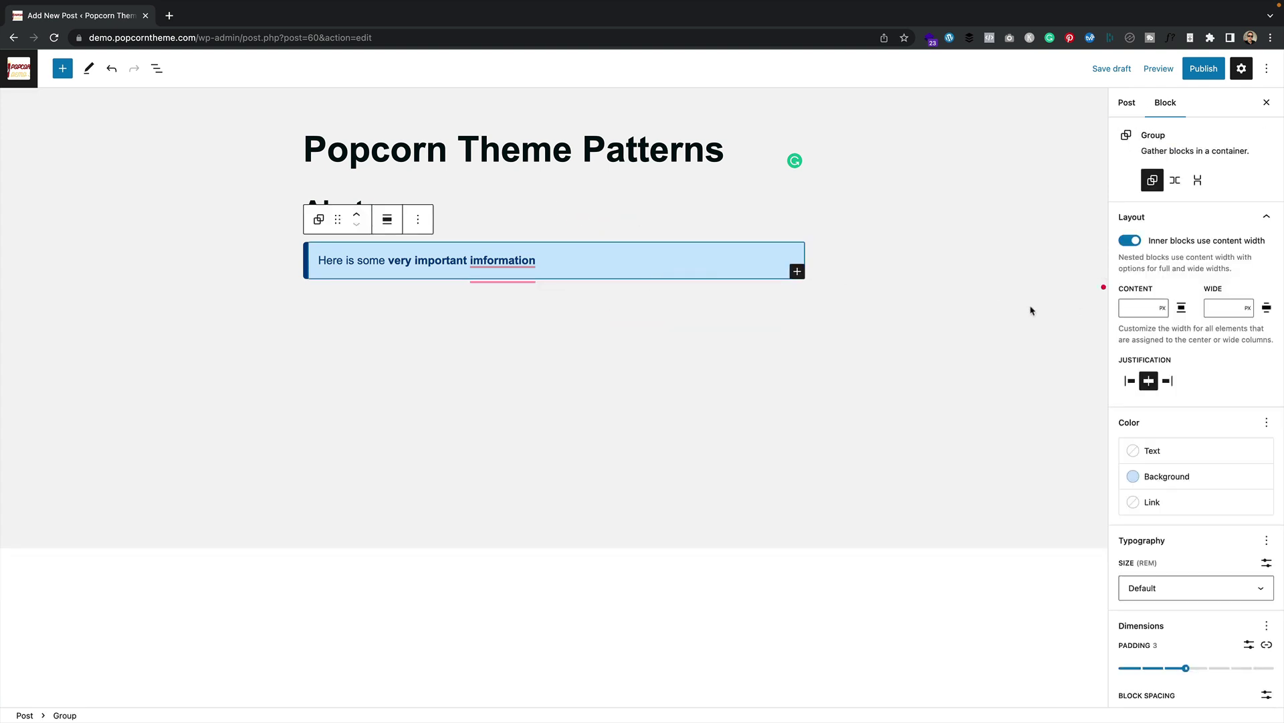
left_click(922, 252)
left_click(804, 262)
left_click(1168, 477)
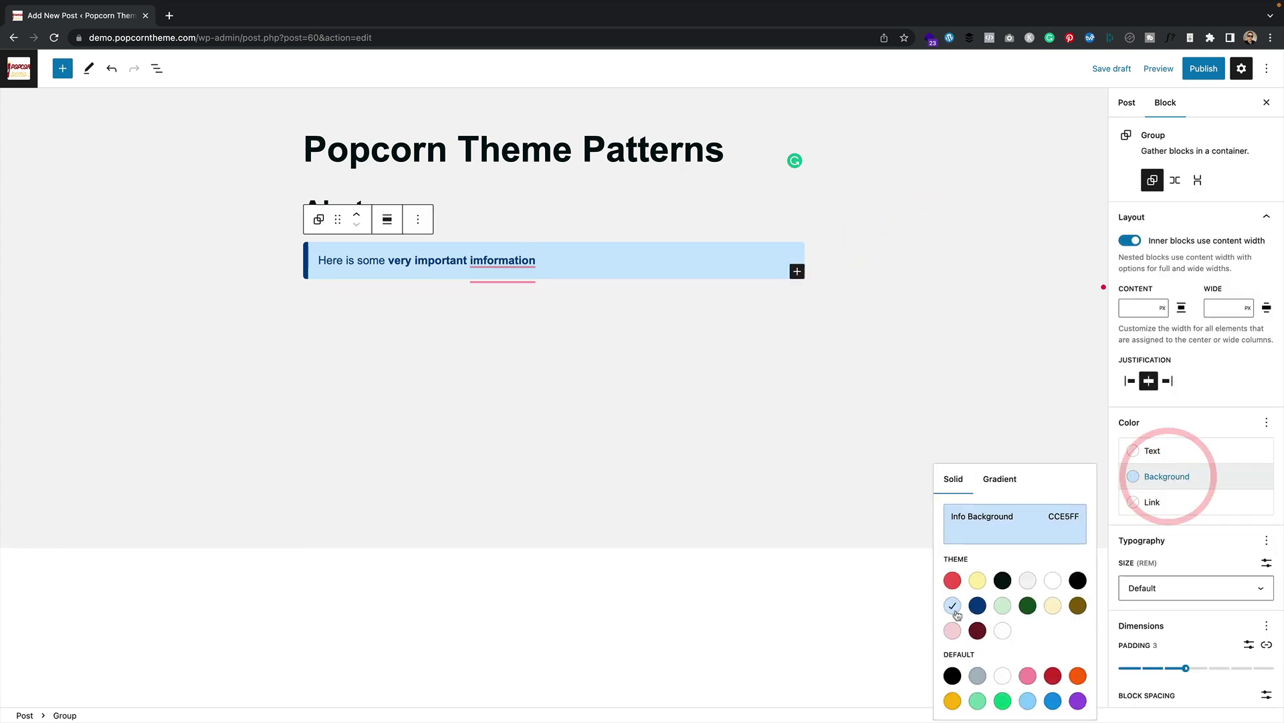
left_click(1027, 676)
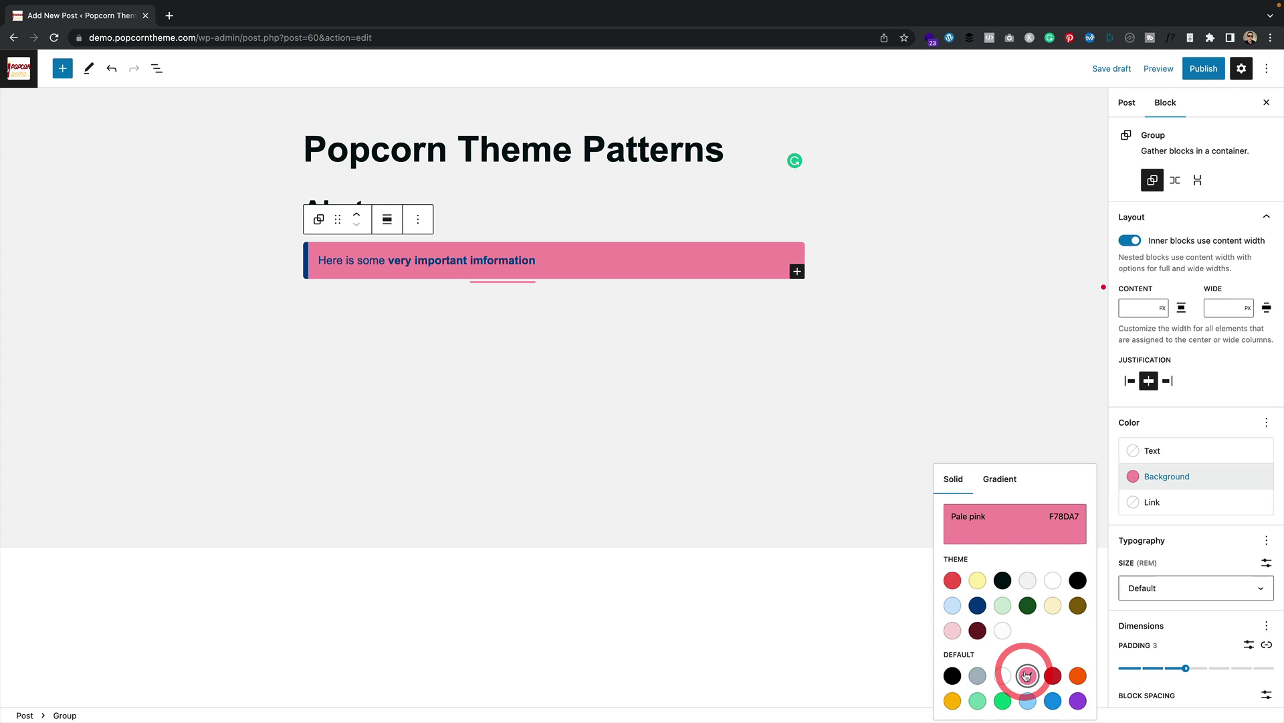
left_click(1028, 605)
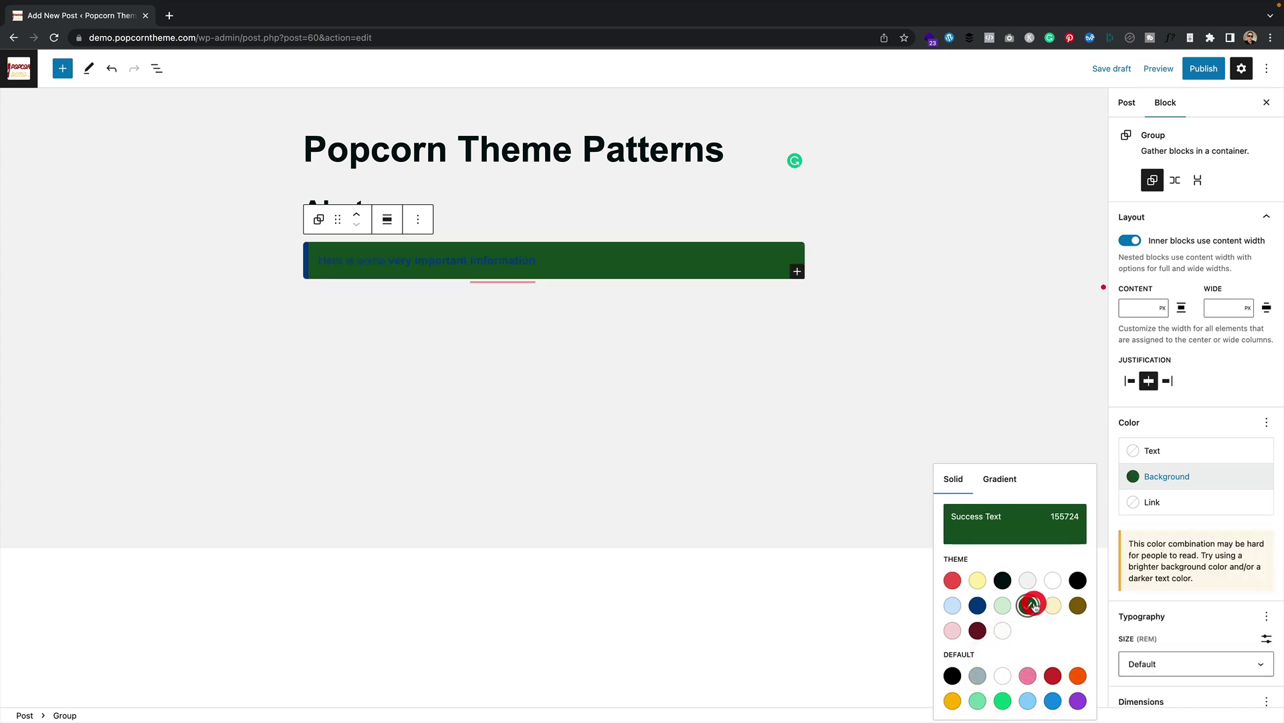
left_click(977, 580)
Insert the Success, Warning, Error and Informational alert patterns from Popcorn alerts below the yellow alert
left_click(556, 308)
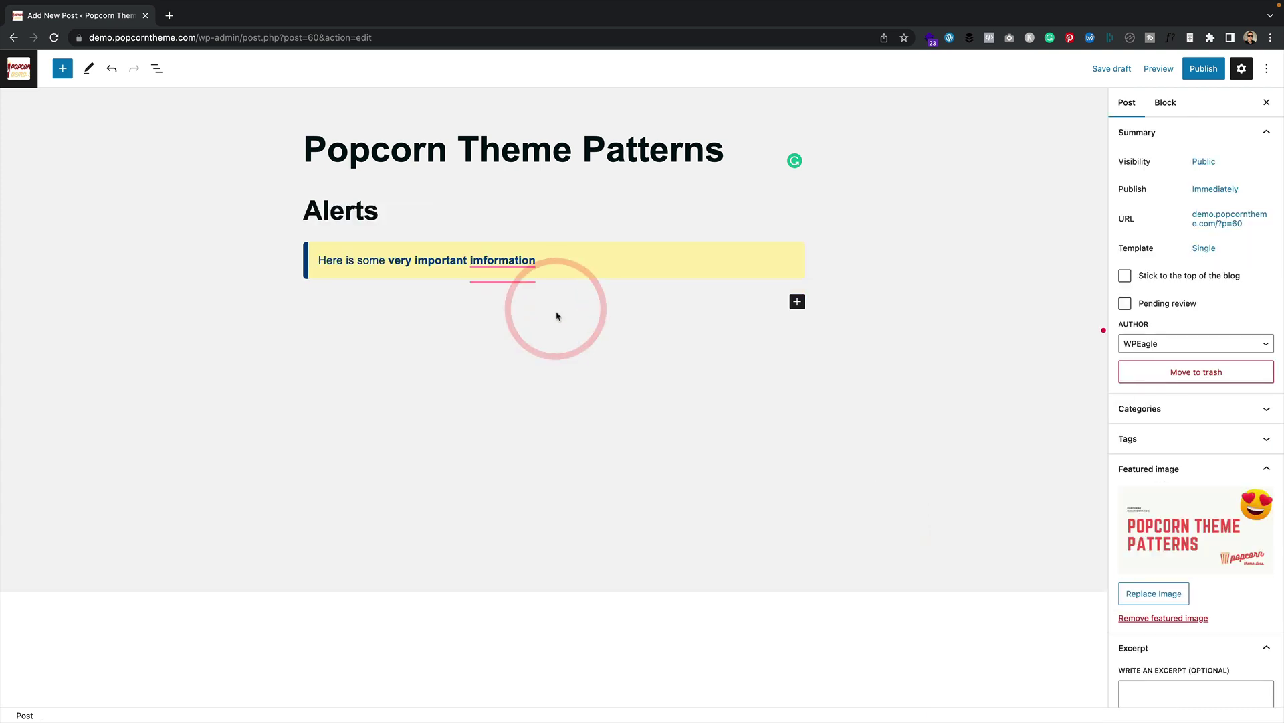
left_click(797, 301)
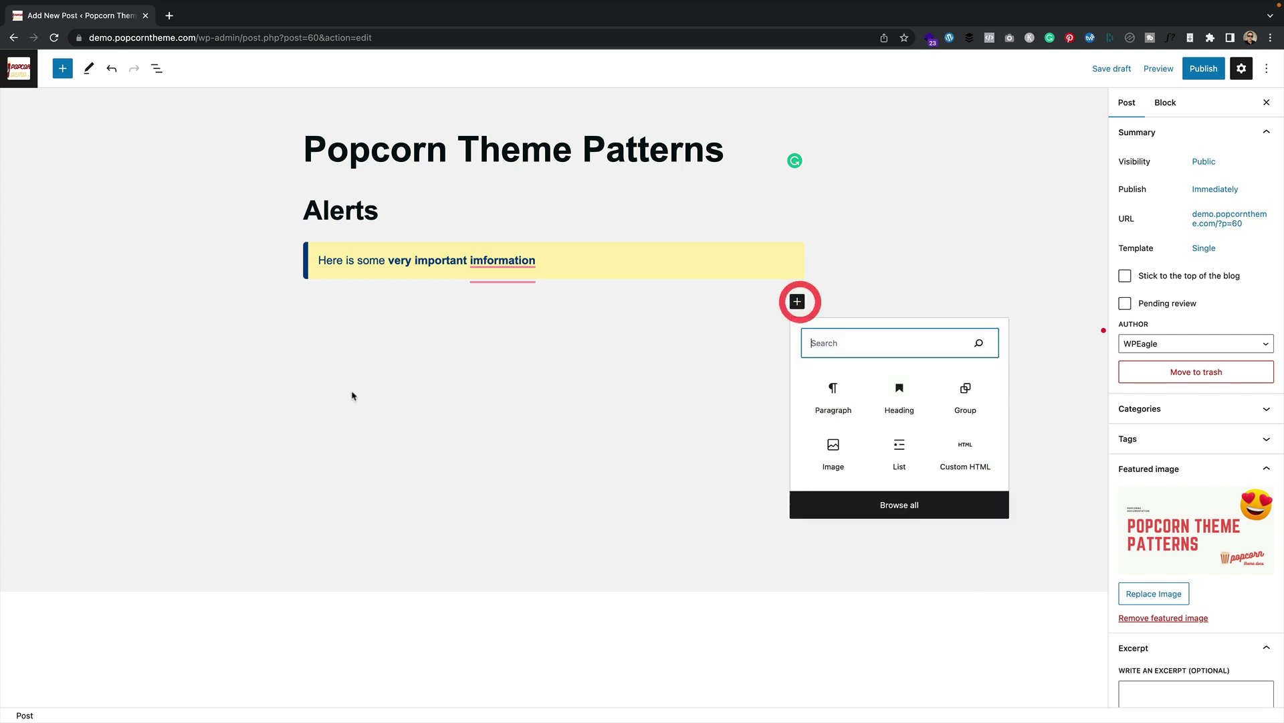
left_click(883, 505)
left_click(143, 153)
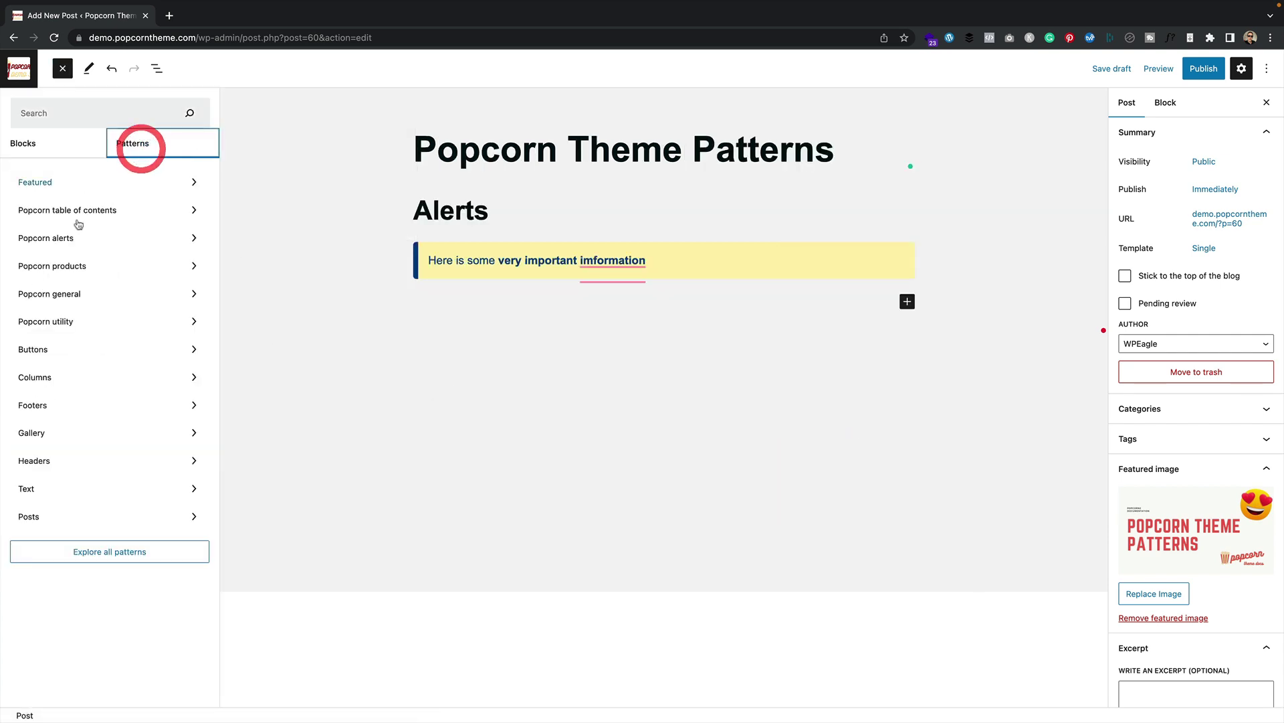
left_click(153, 243)
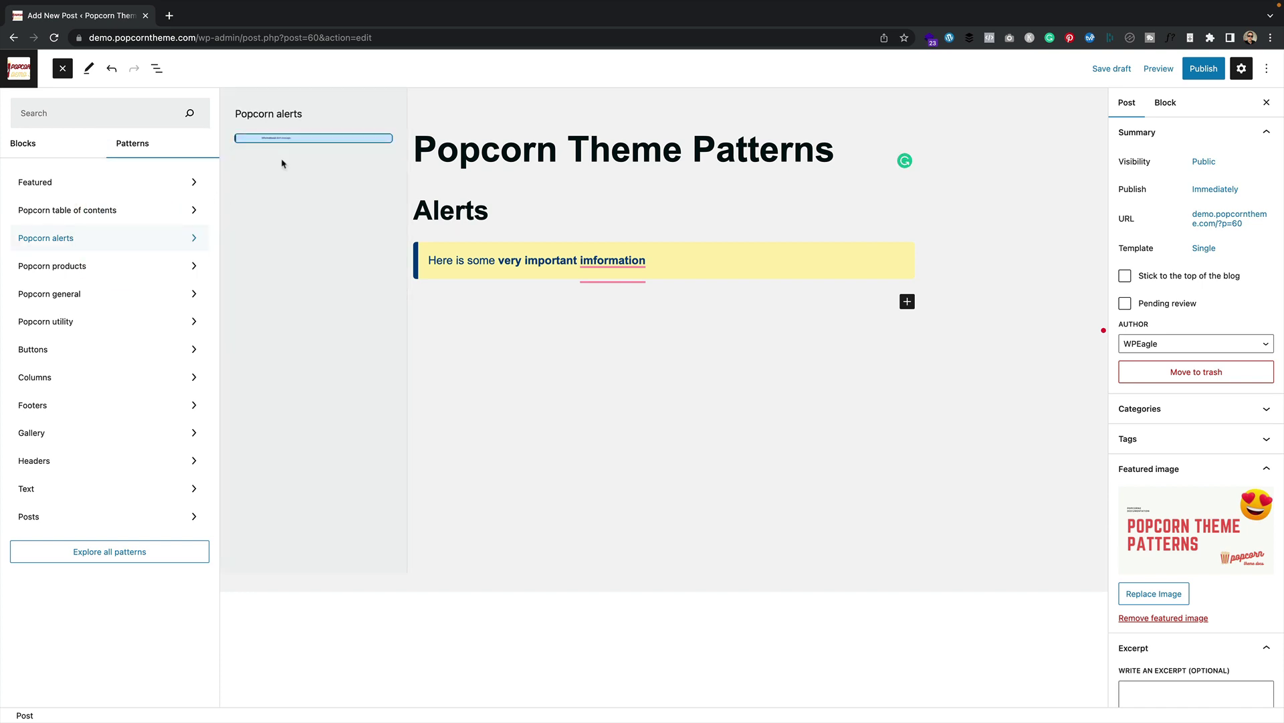
left_click(342, 161)
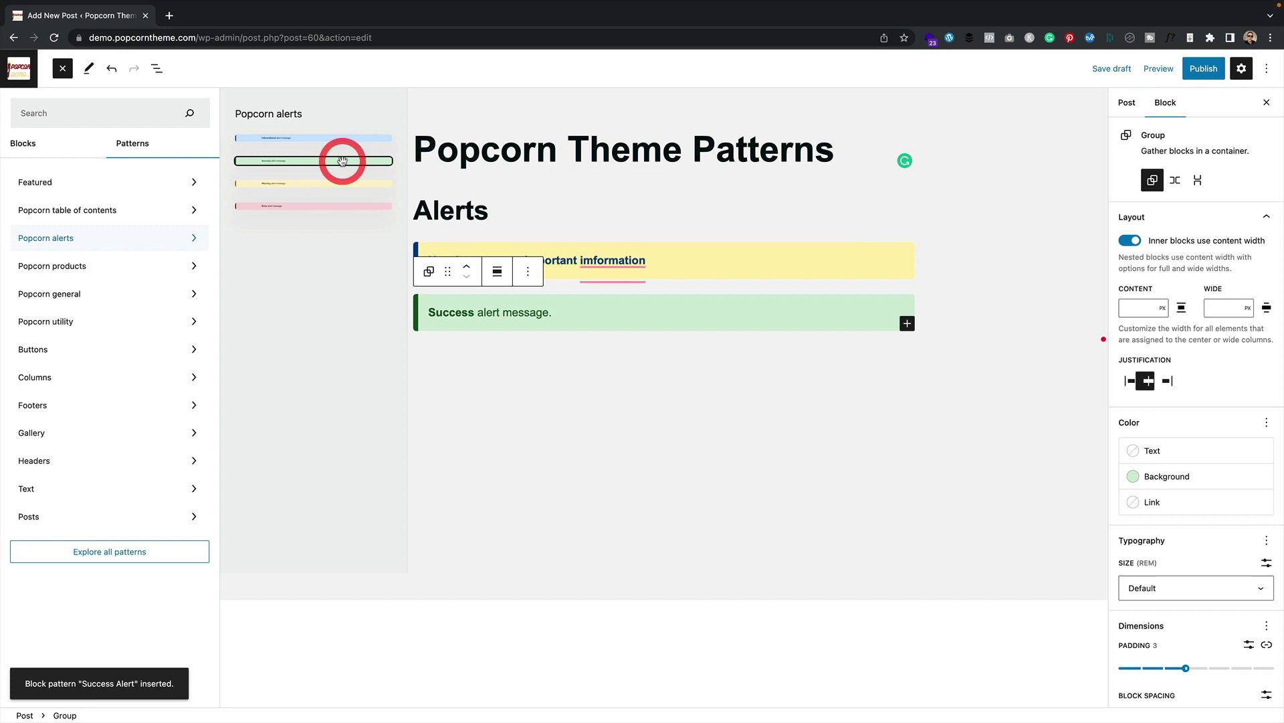
left_click(339, 183)
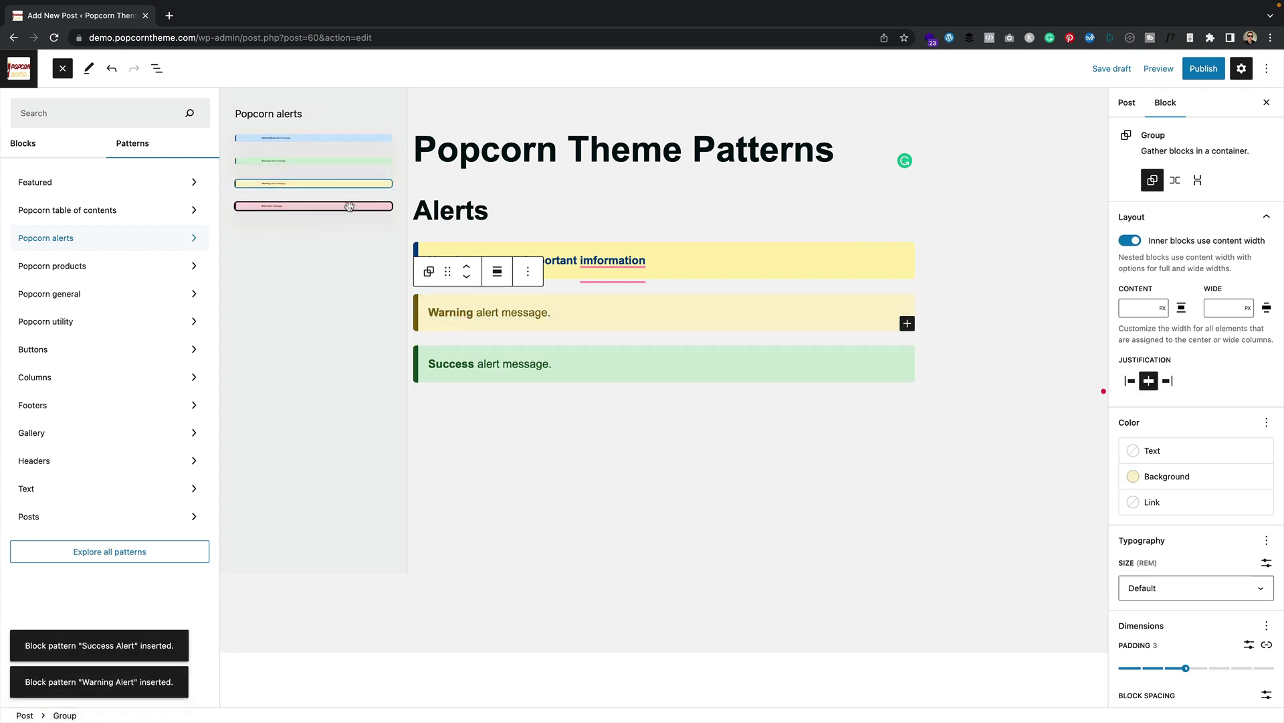
left_click(350, 206)
left_click(324, 137)
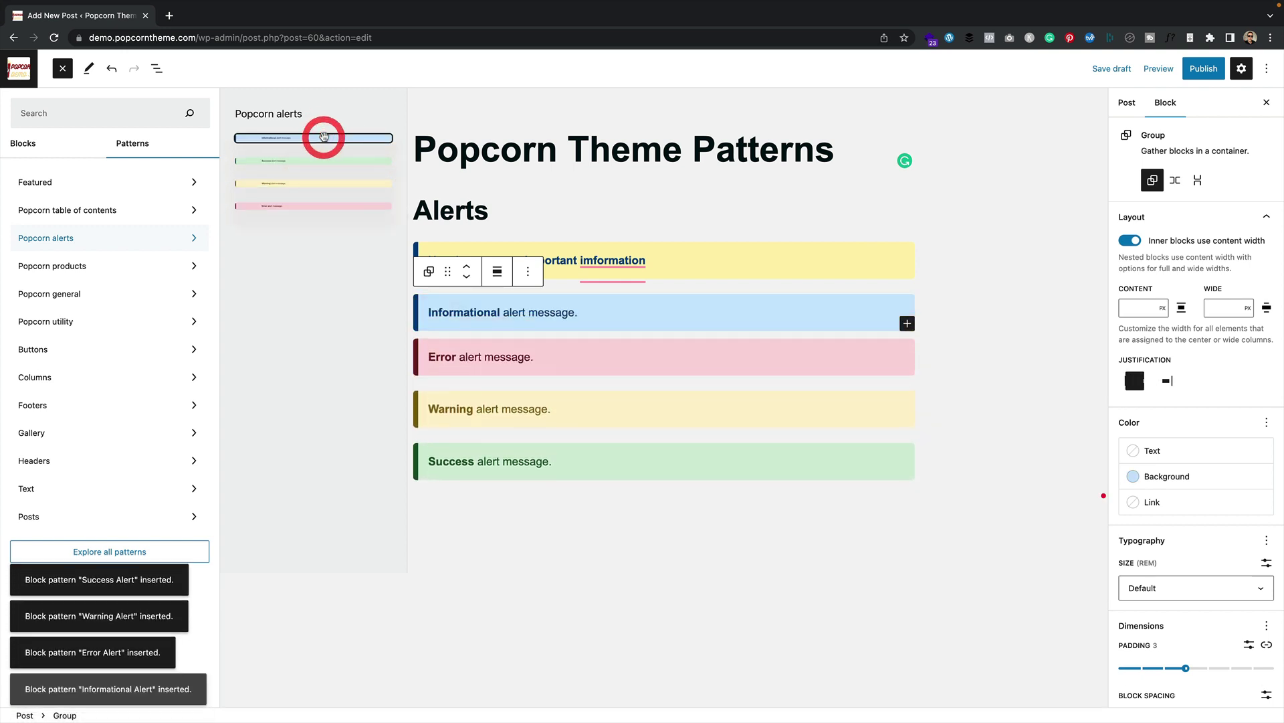
Correct the misspelling 'imformation' to 'information' in the yellow alert
left_click(598, 260)
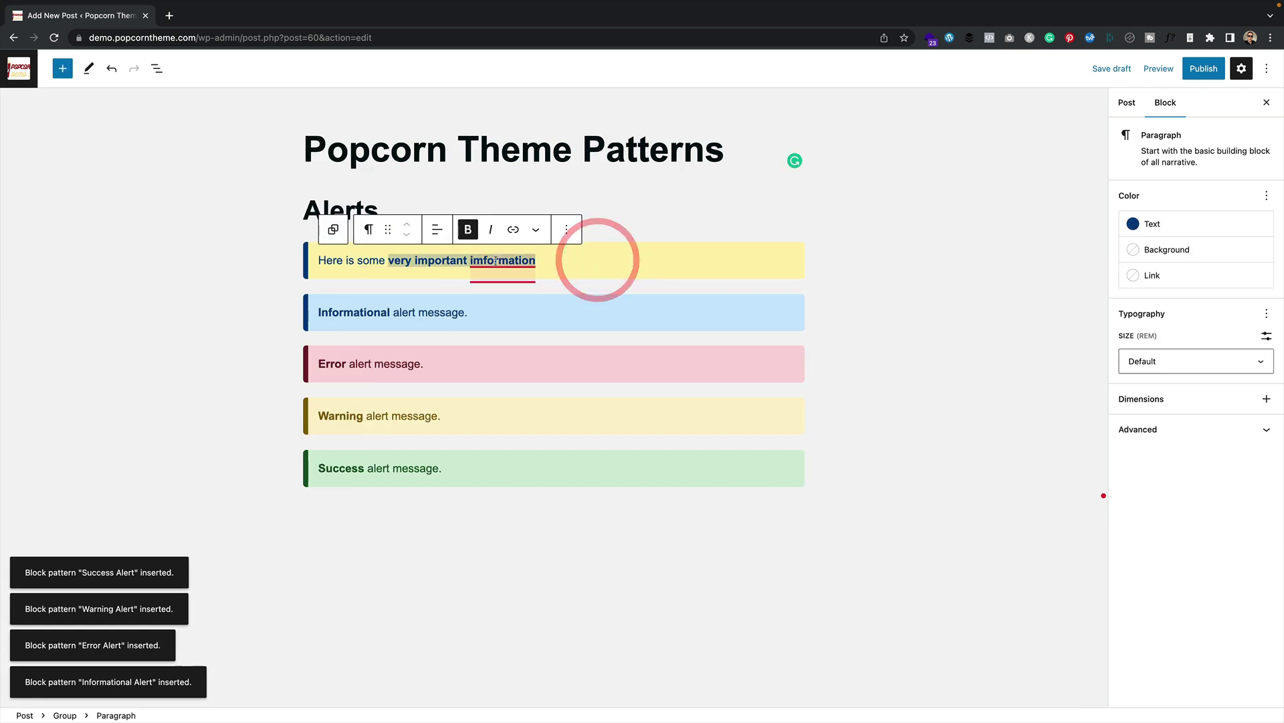
mouse_move(496, 261)
left_click(488, 288)
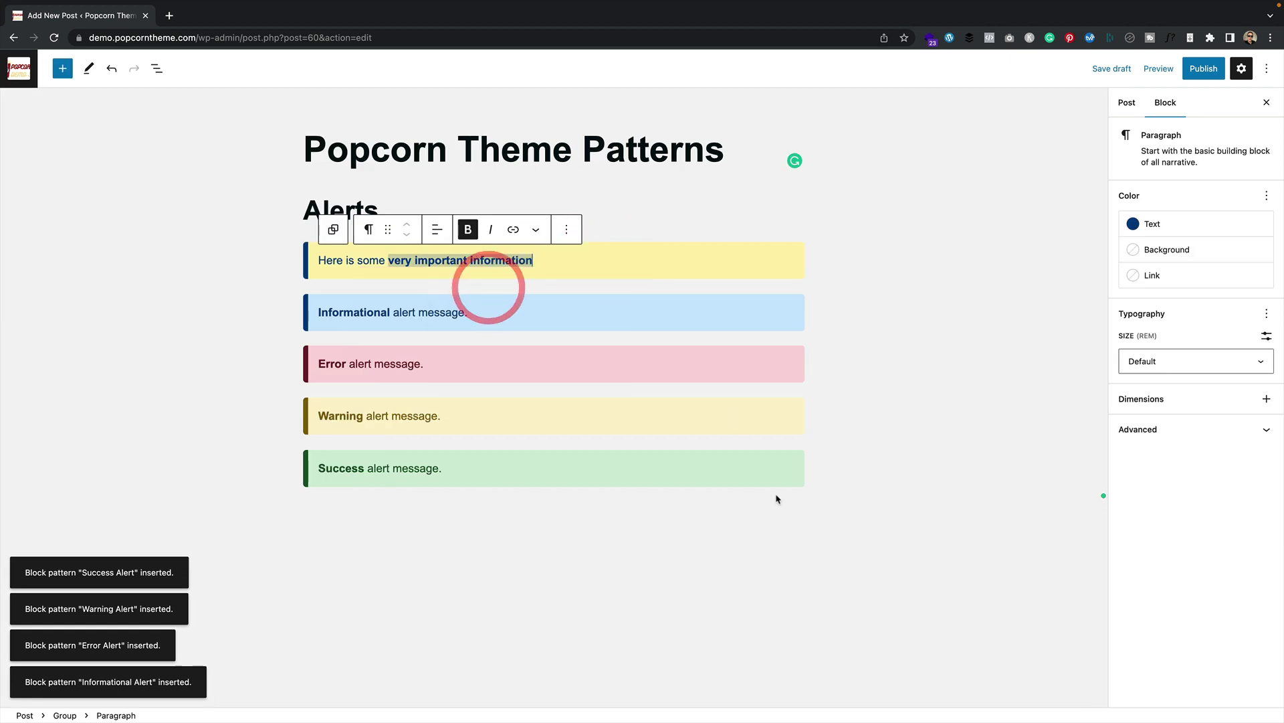
left_click(636, 547)
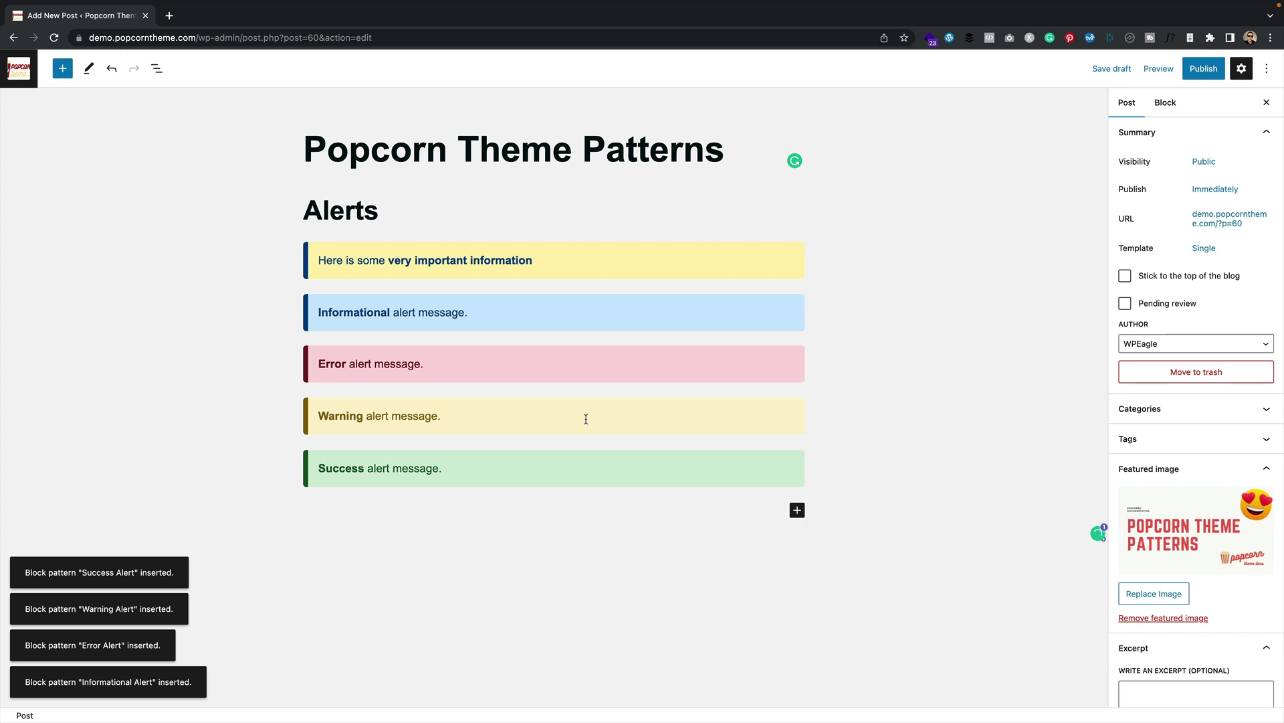
Publish the post, view the live page, then return to editing it
left_click(1203, 68)
left_click(1156, 68)
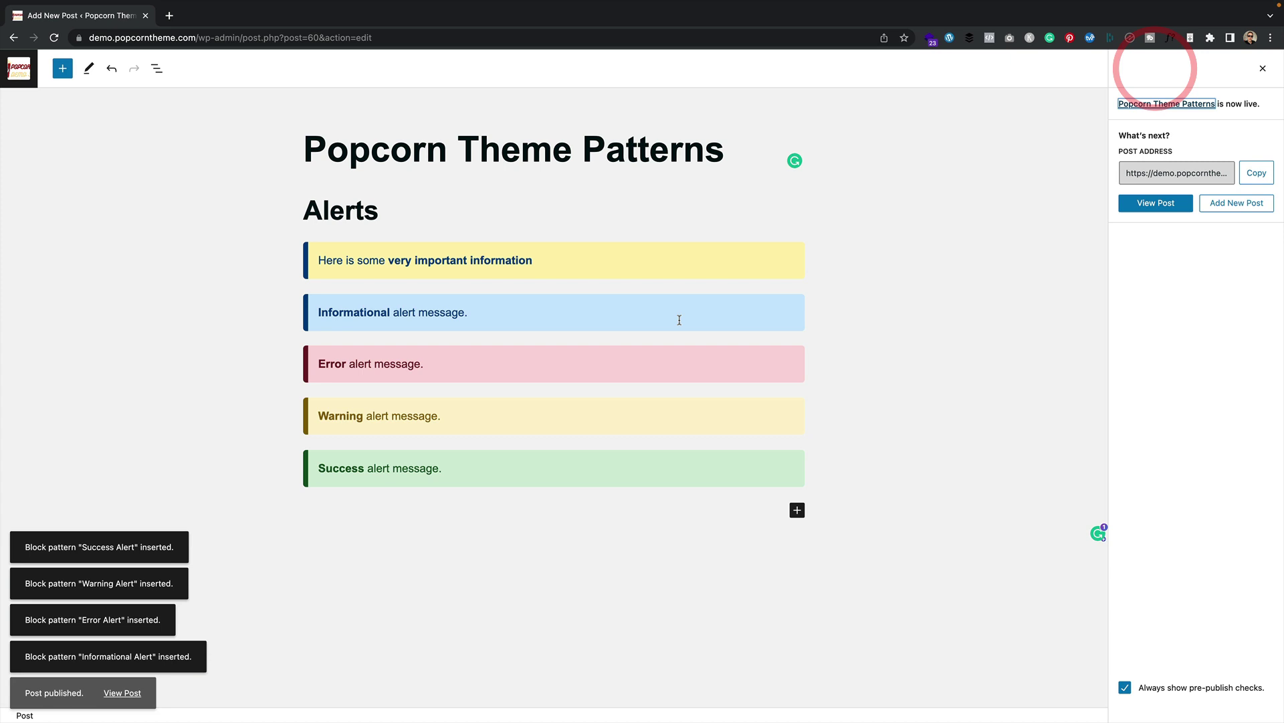
left_click(123, 683)
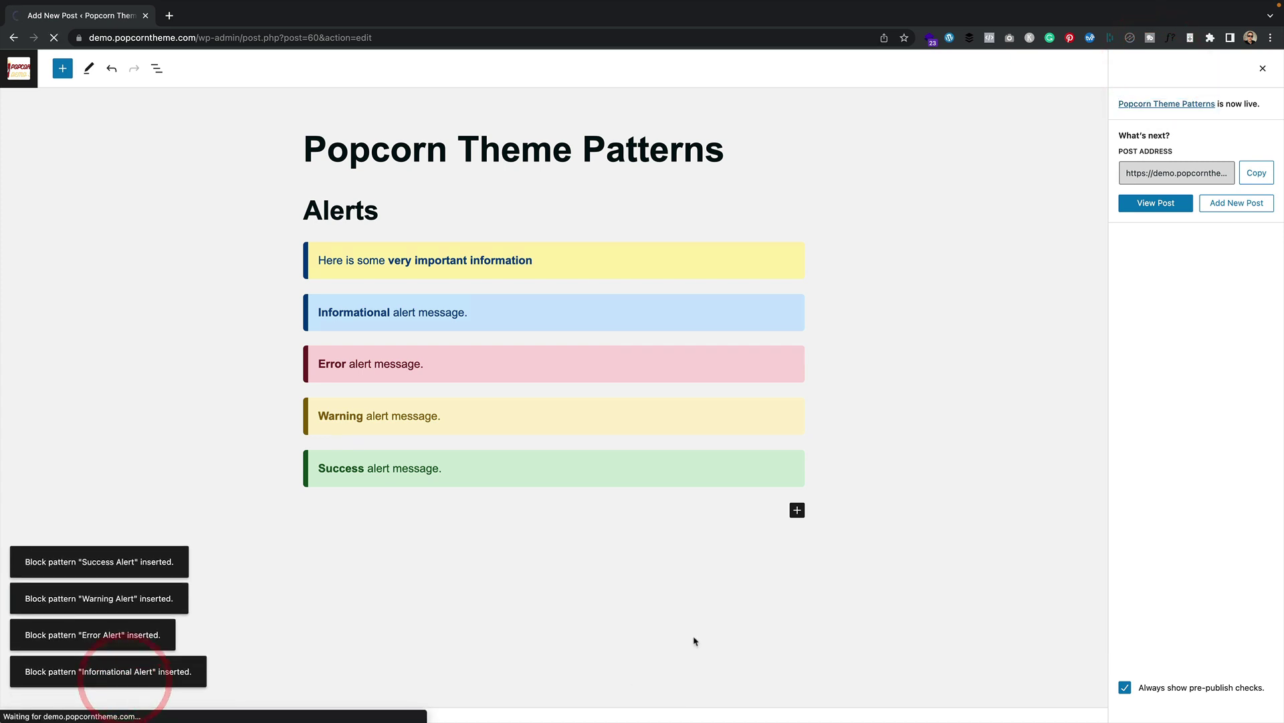
scroll(861, 409, "down", 7)
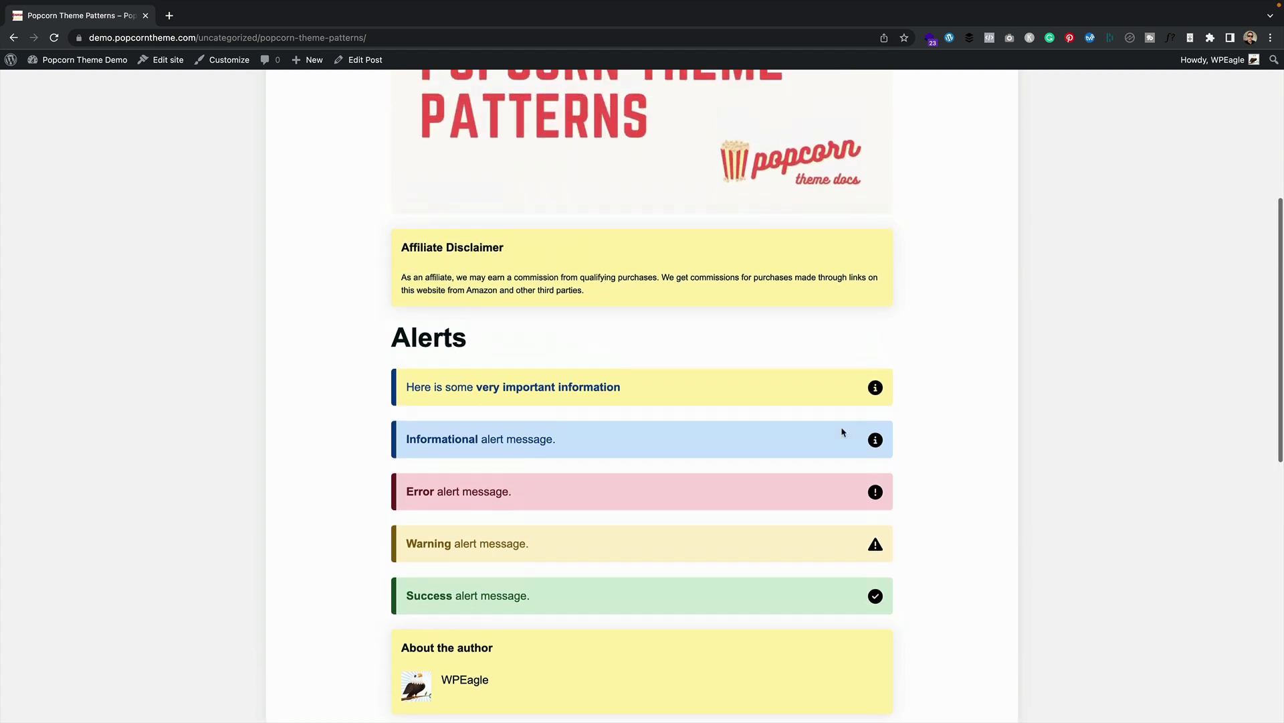
scroll(842, 432, "down", 1)
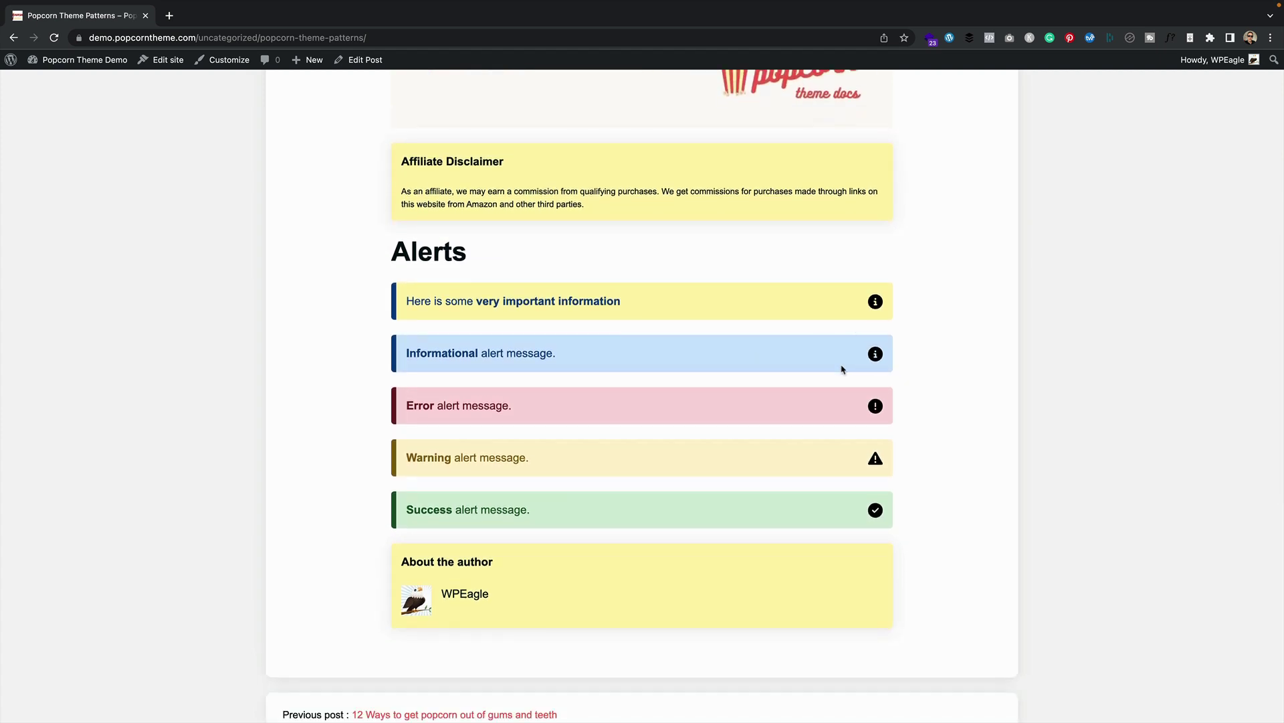
scroll(841, 367, "down", 1)
left_click(372, 60)
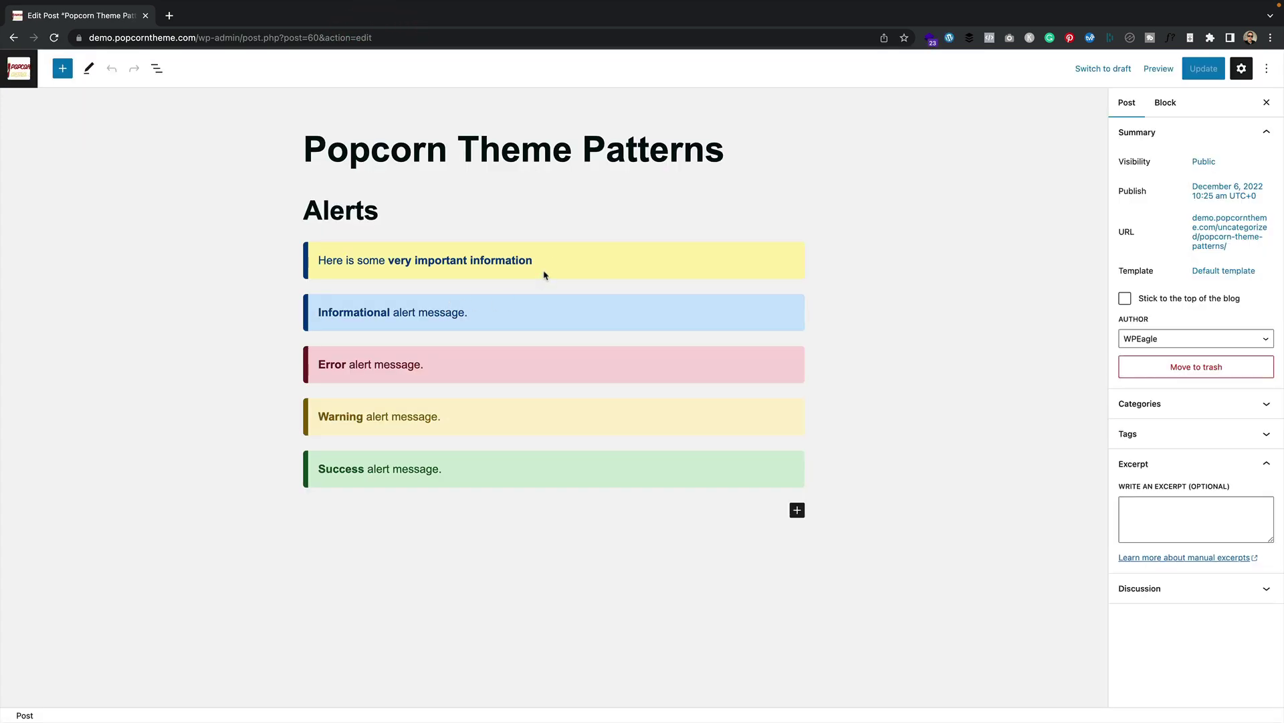
Insert the first Popcorn products pattern (Acme Popcorn Maker 2000) after the alerts
left_click(545, 267)
left_click(994, 225)
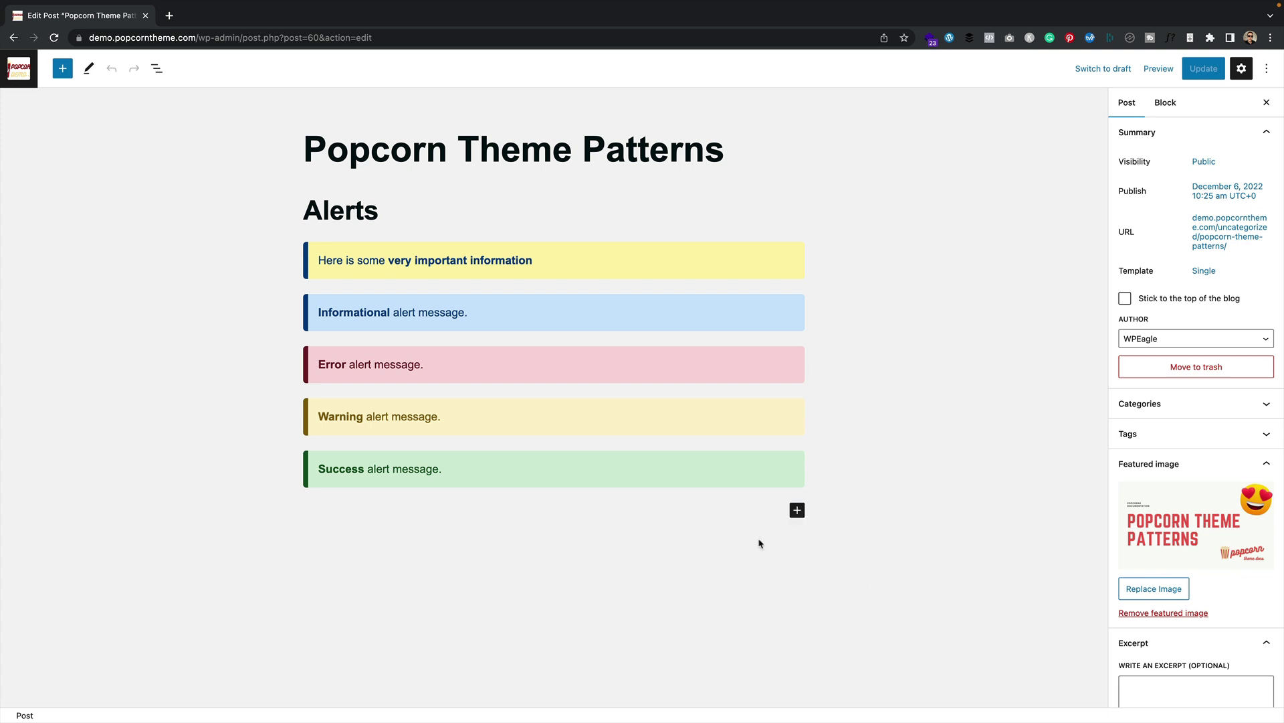
left_click(803, 512)
left_click(930, 485)
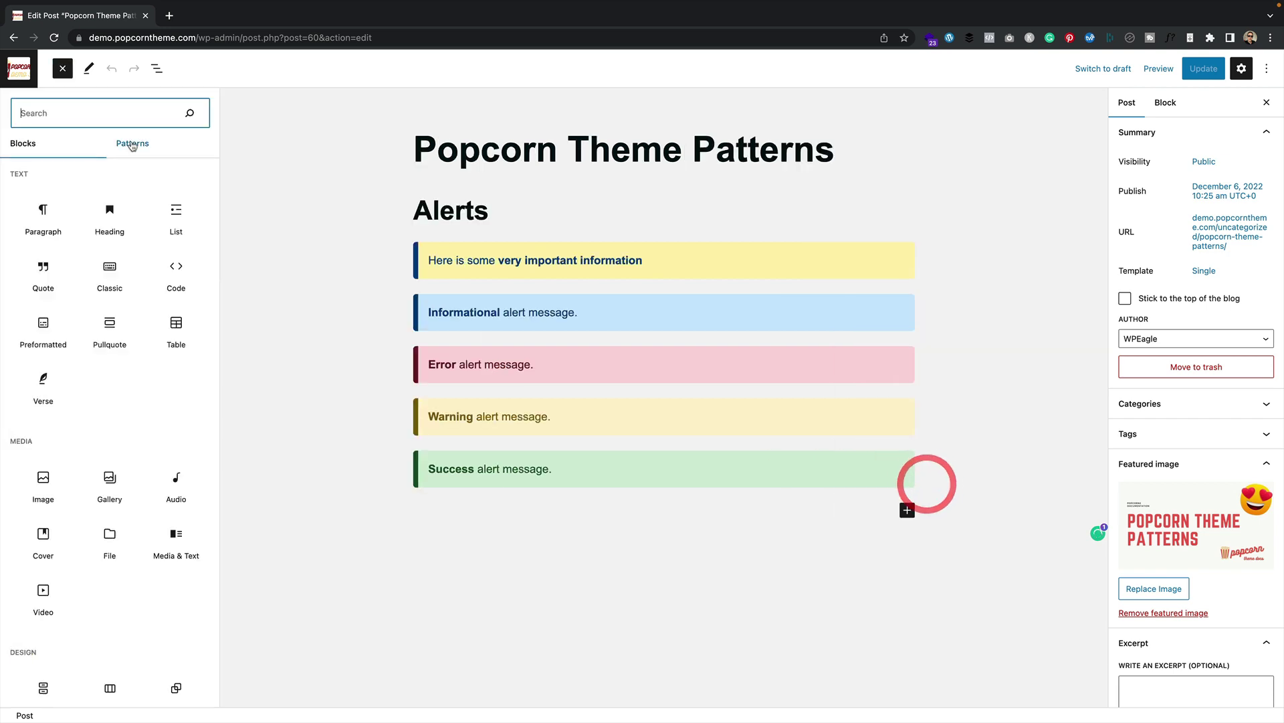
left_click(132, 144)
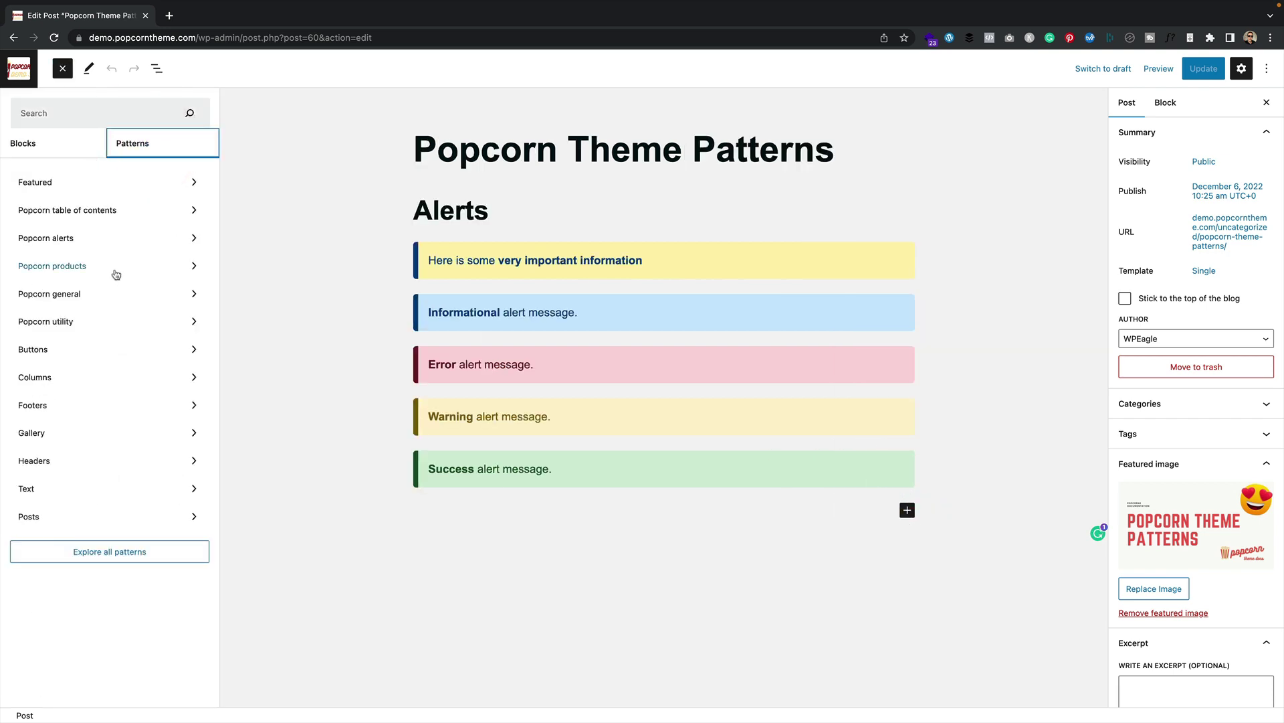
left_click(116, 274)
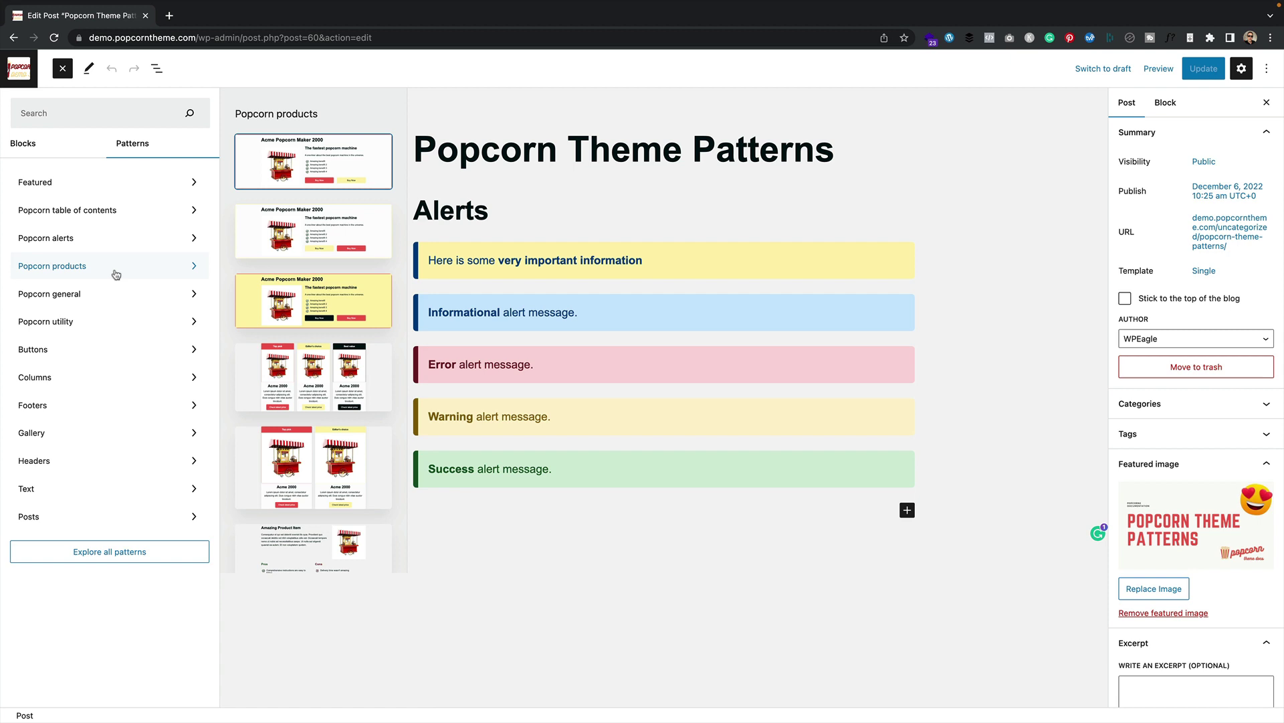
left_click(341, 161)
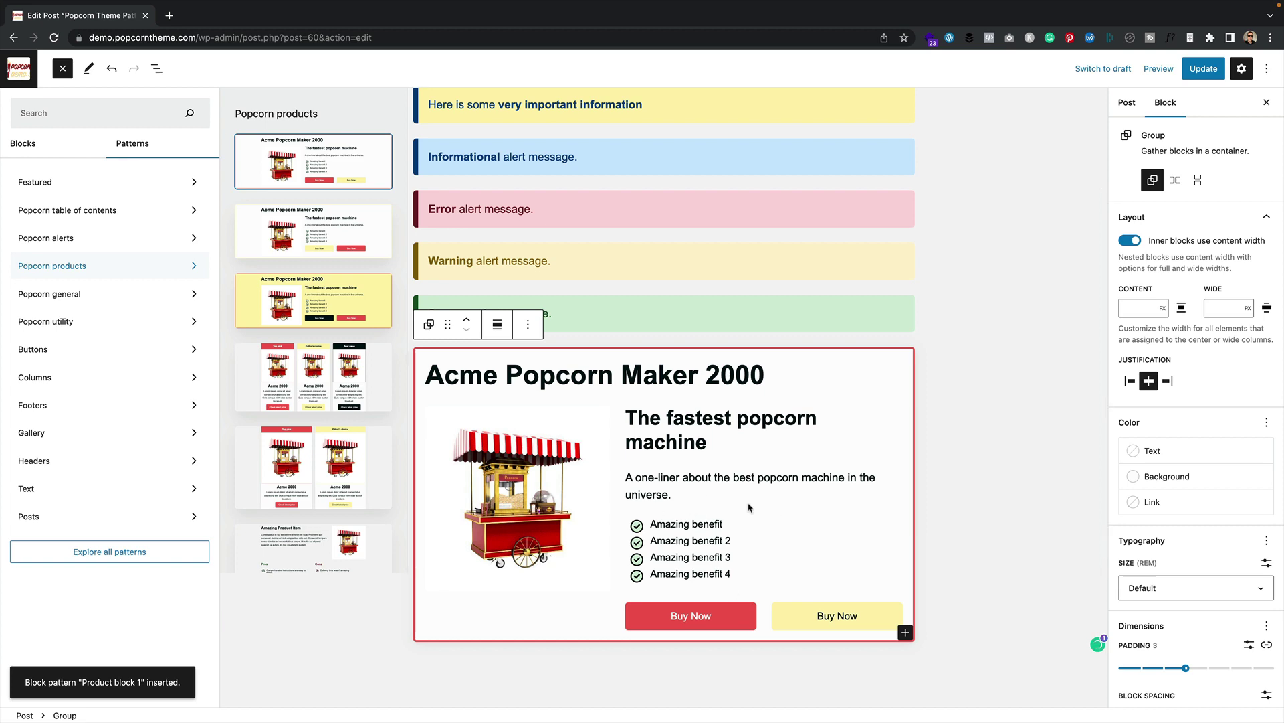
Add a 'Product Boxes' heading above the product box
left_click(840, 359)
left_click(540, 338)
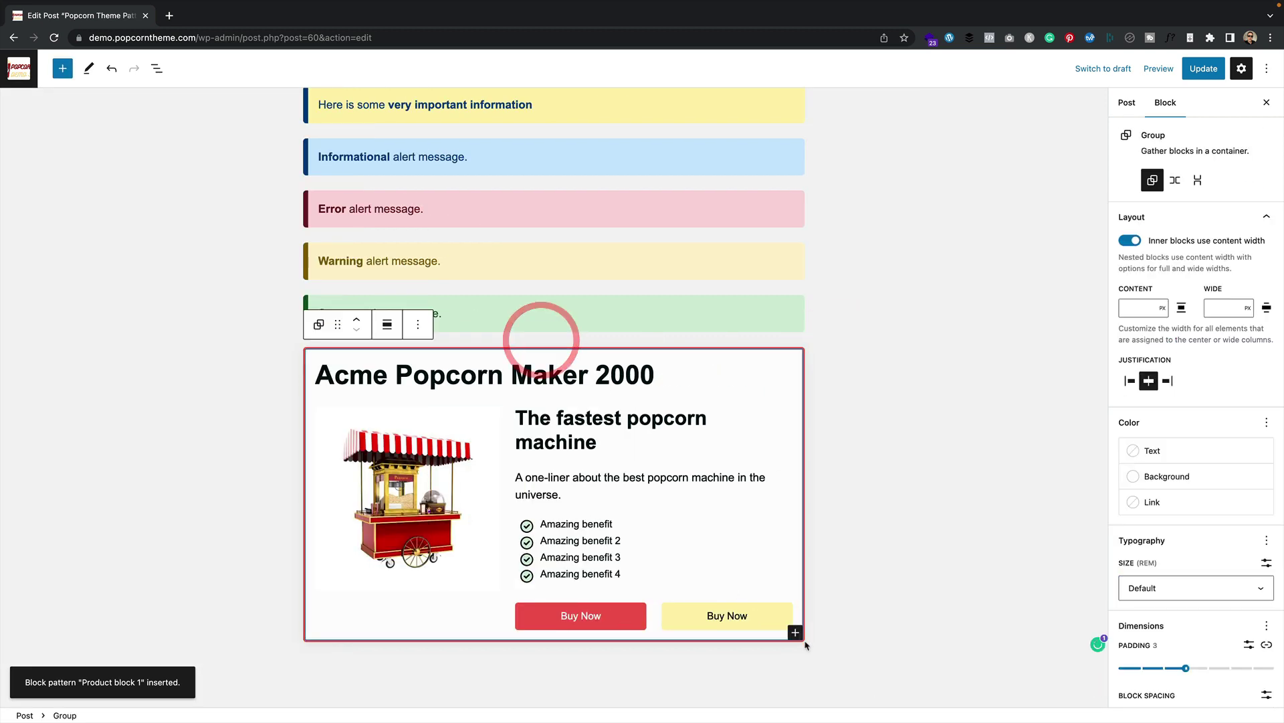
left_click(672, 606)
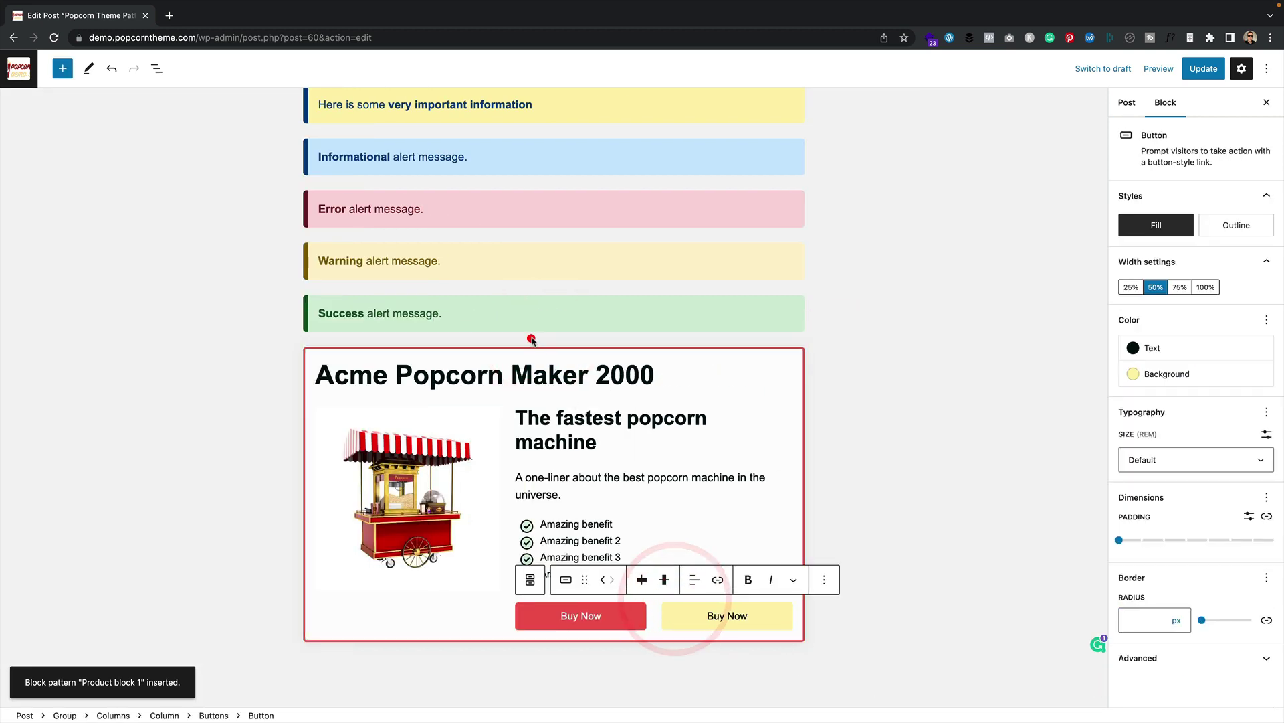
left_click(525, 338)
scroll(525, 339, "up", 1)
scroll(552, 304, "down", 2)
left_click(553, 305)
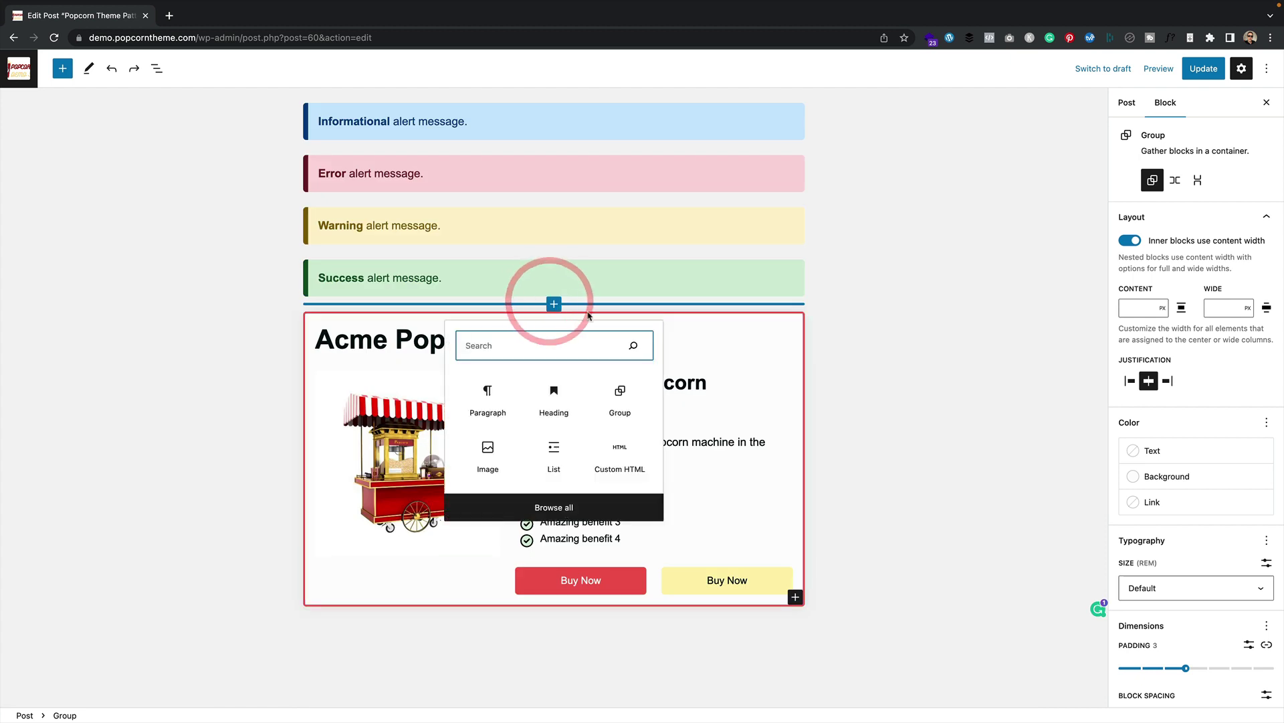
left_click(551, 392)
type("Product Boxes")
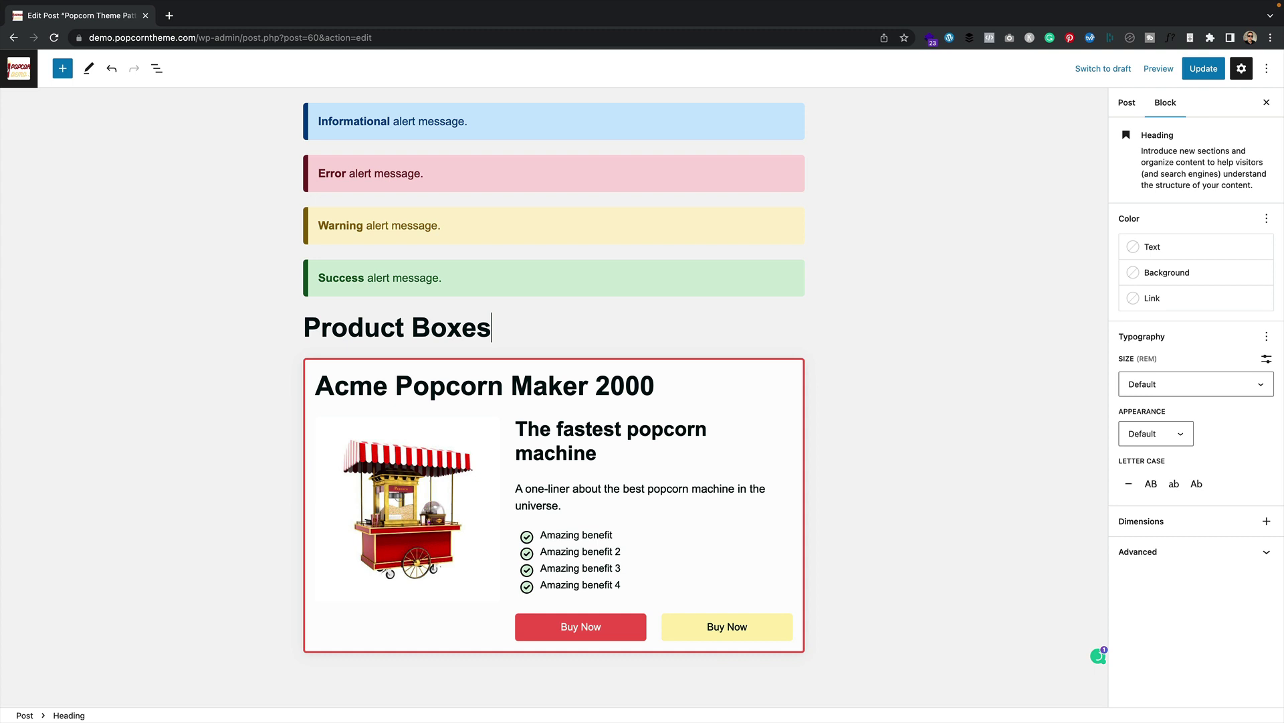
Change the product heading's year from 2000 to 2022
left_click(848, 426)
scroll(671, 428, "down", 2)
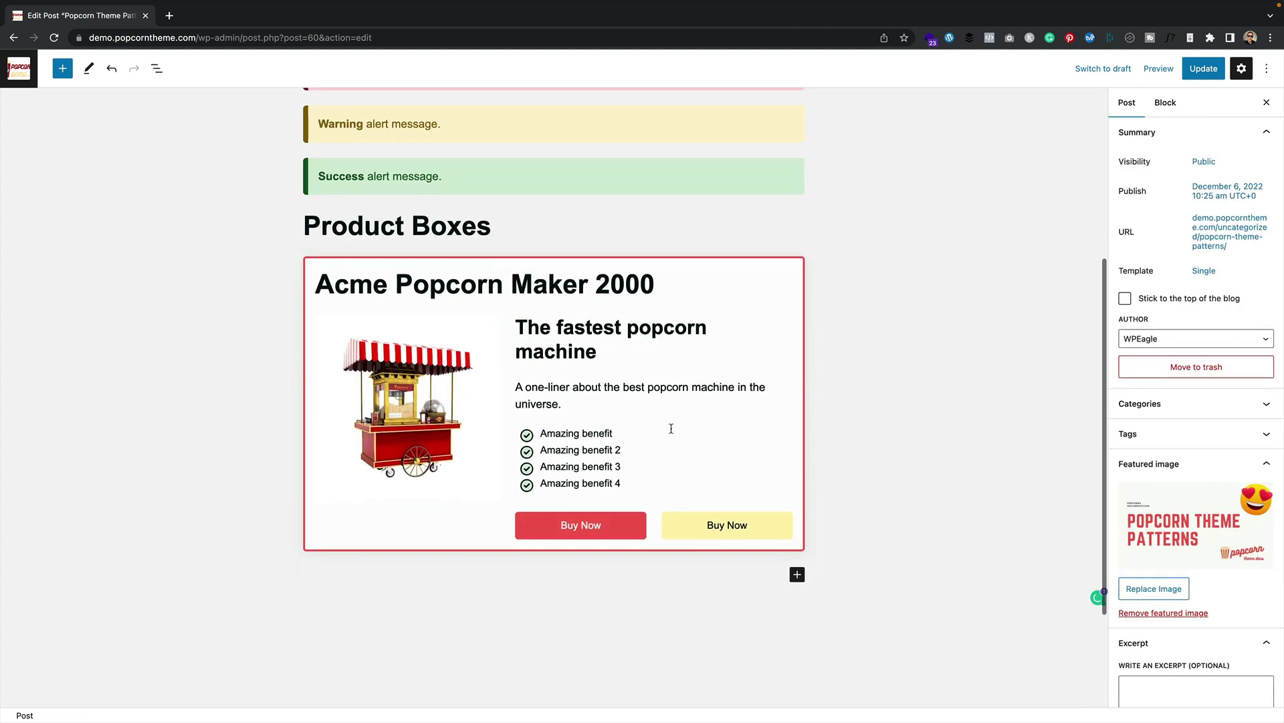
left_click(564, 439)
left_click(411, 280)
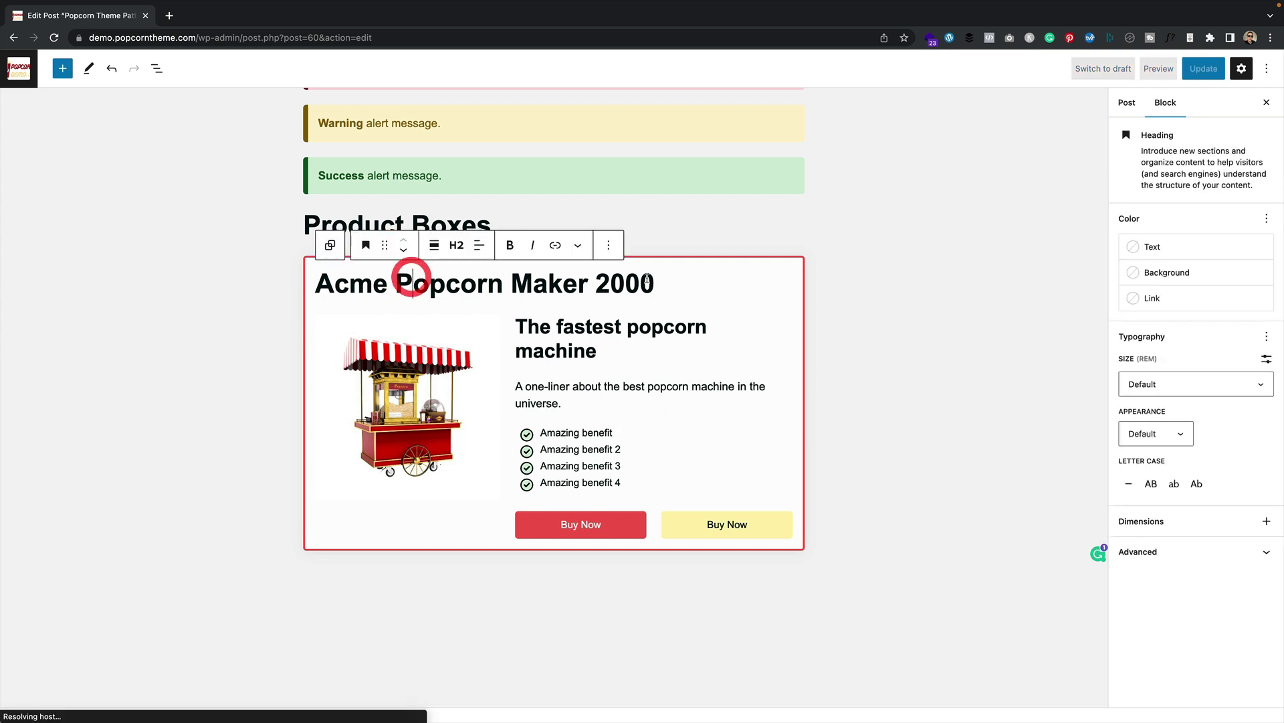
left_click_drag(647, 279, 287, 273)
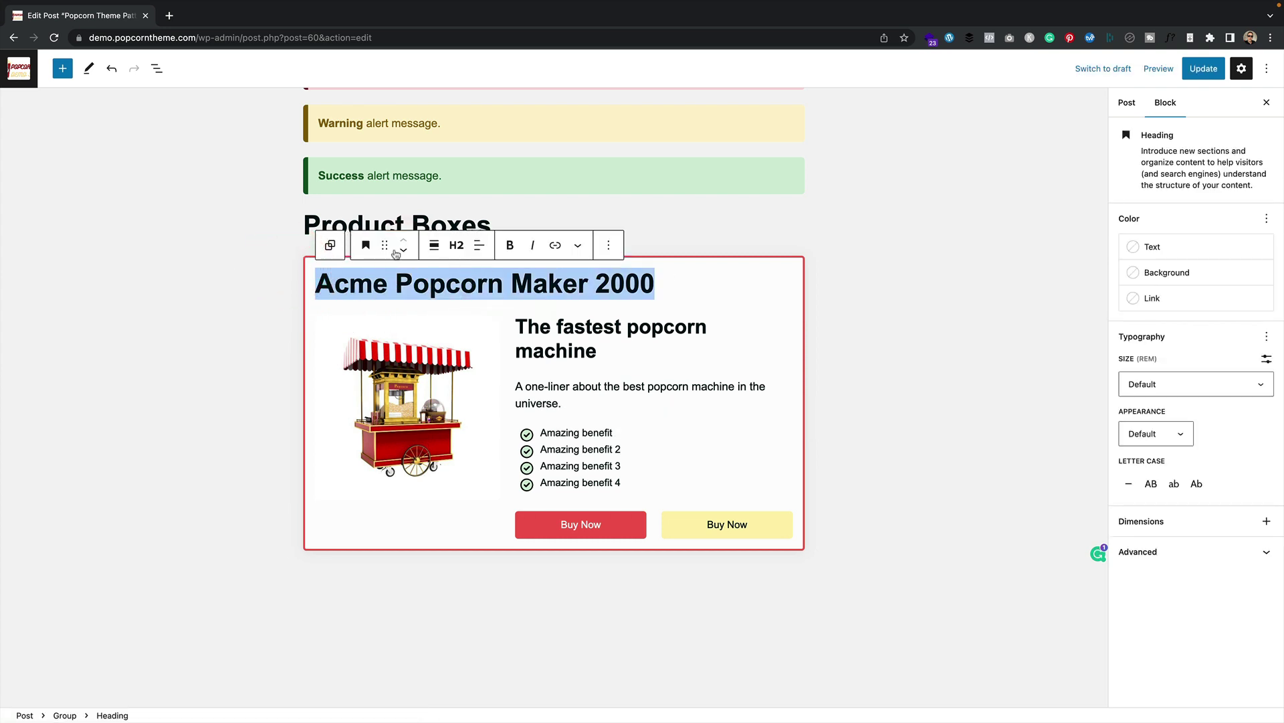
left_click(672, 281)
key("BackSpace")
key("BackSpace")
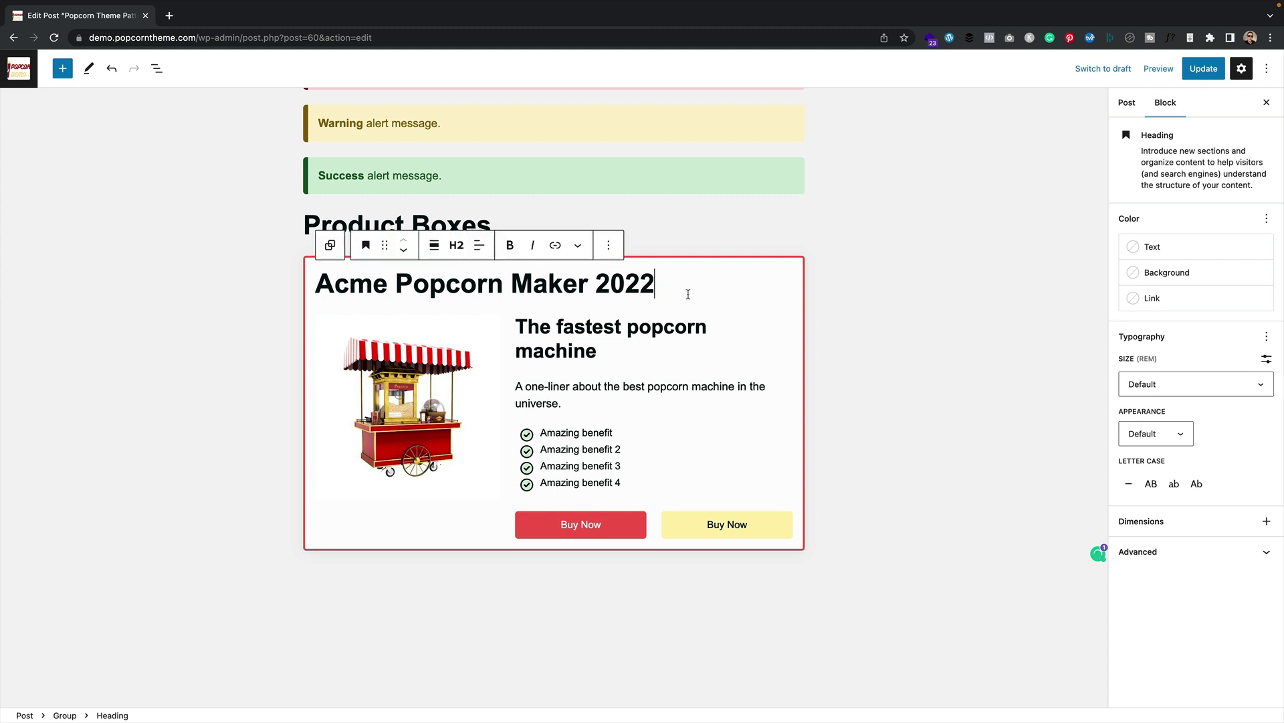
left_click(643, 355)
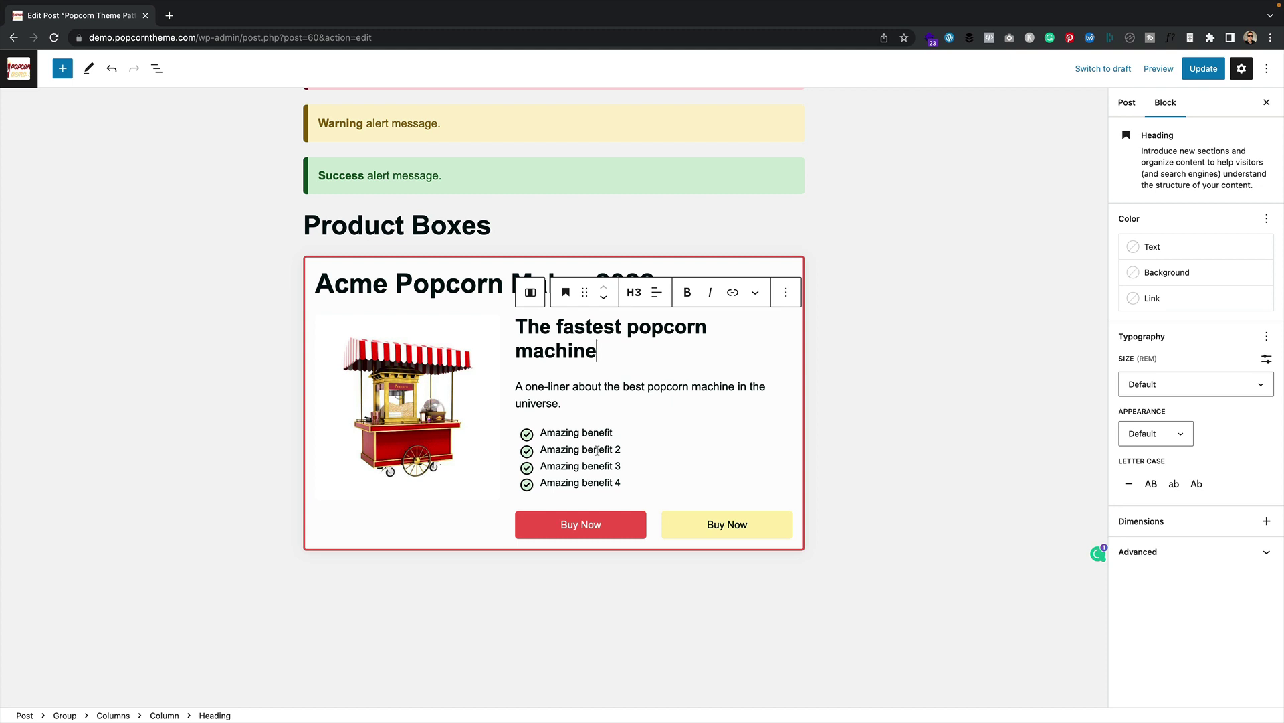
Select the red Buy Now button and open its link box, then close it
left_click(603, 529)
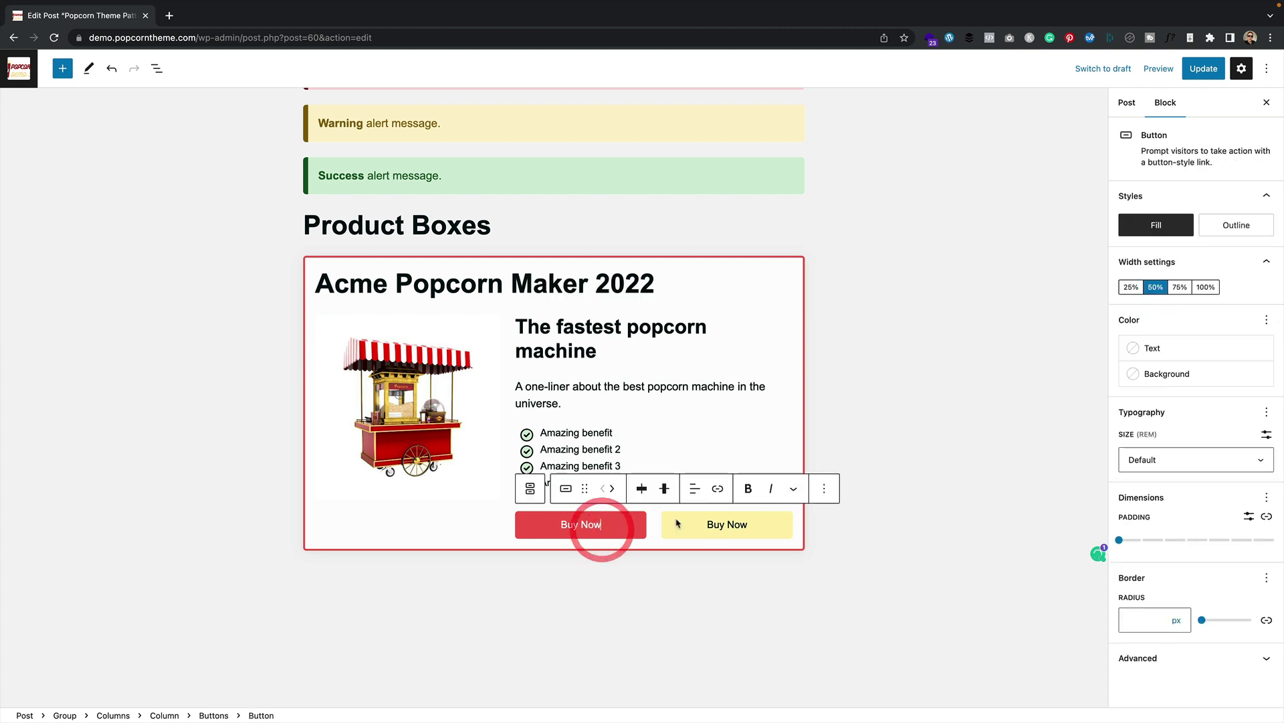
left_click(718, 489)
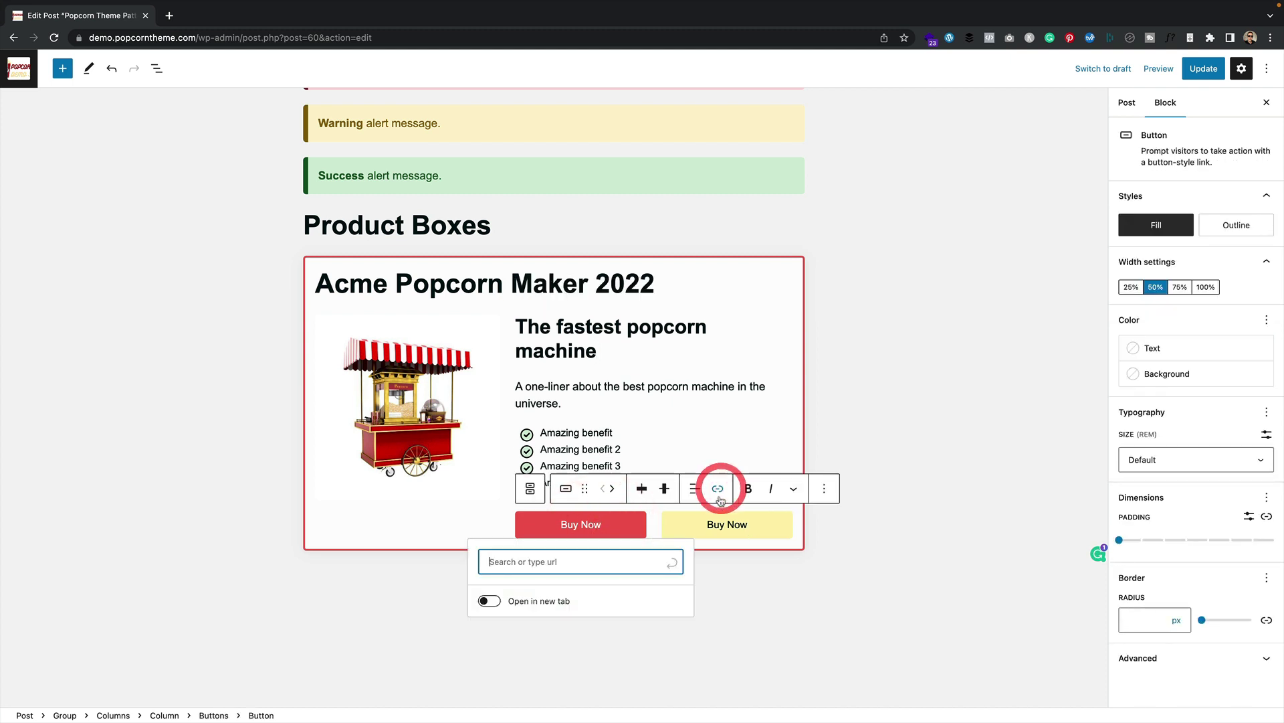
left_click(736, 584)
scroll(660, 410, "up", 2)
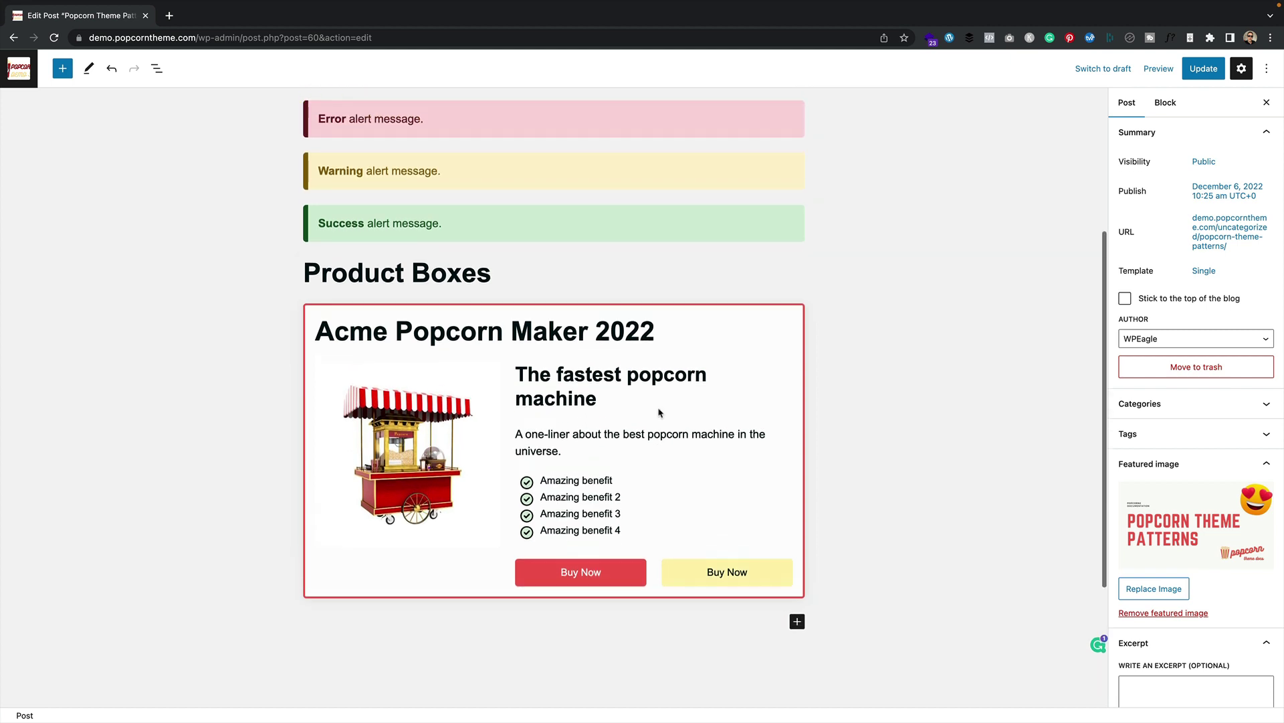
scroll(658, 408, "down", 1)
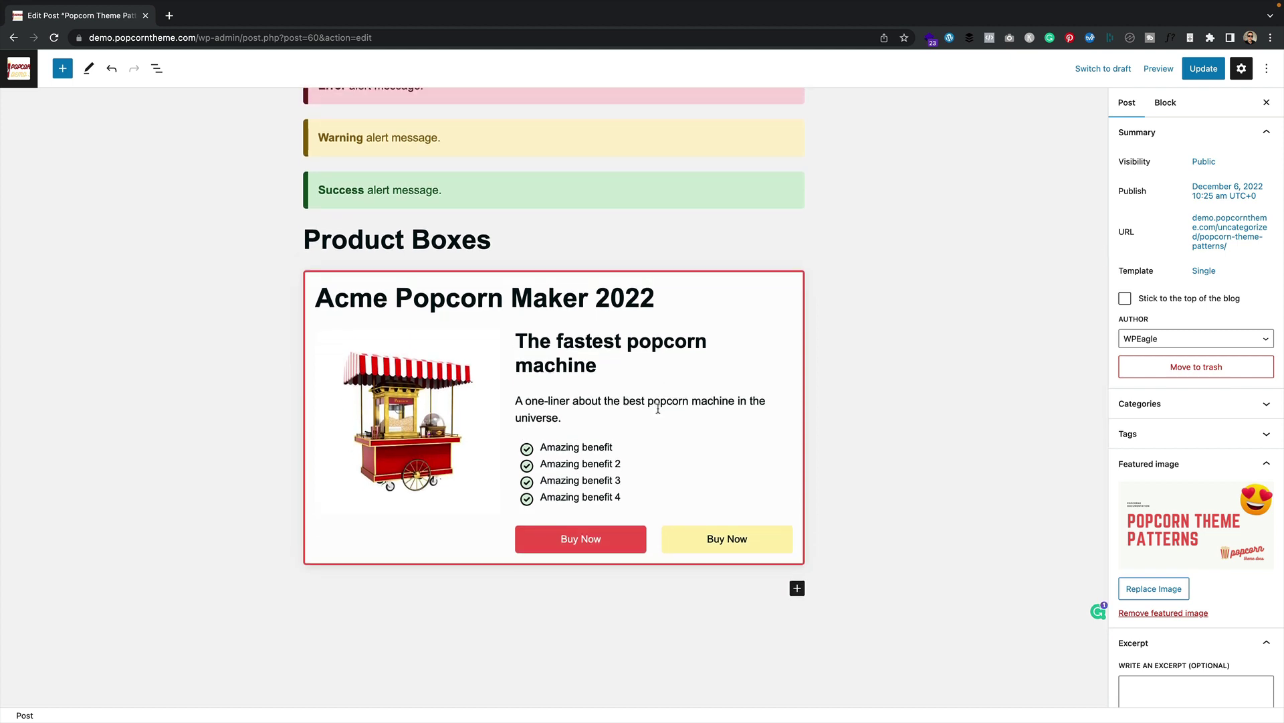
scroll(656, 404, "down", 1)
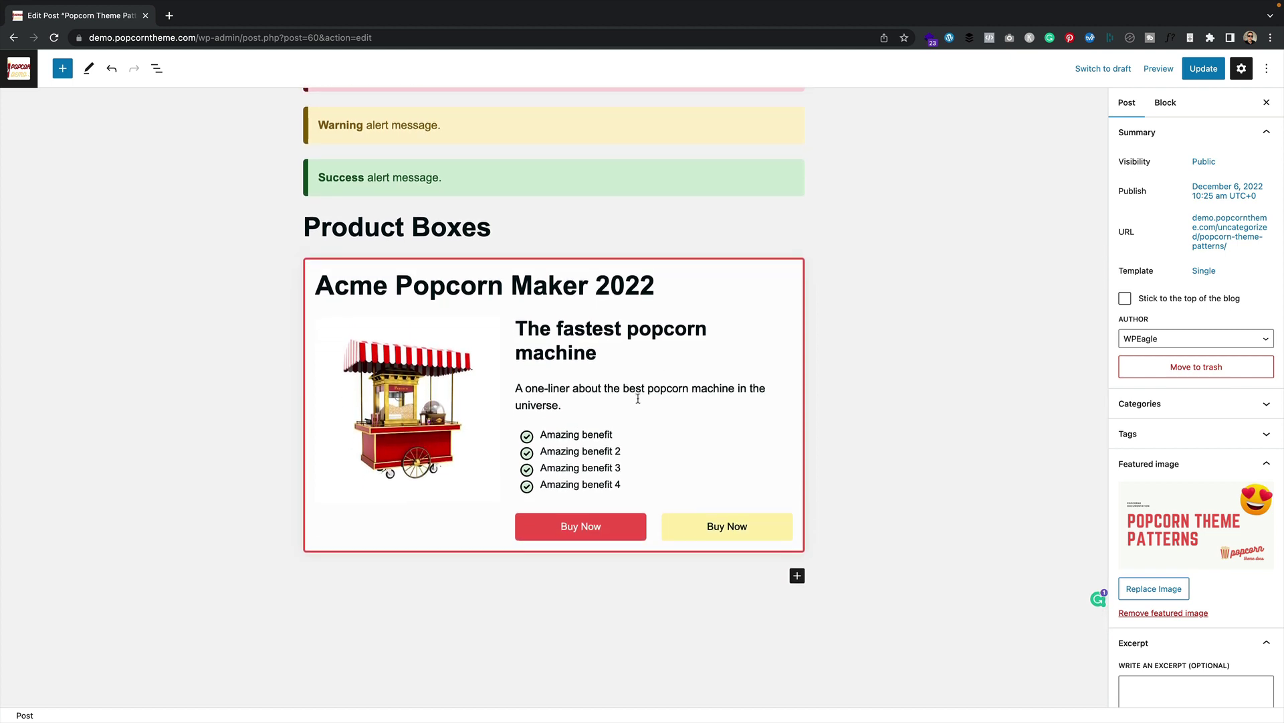
Go to amazon.com in a new tab and search for 'popcorn machine'
left_click(169, 15)
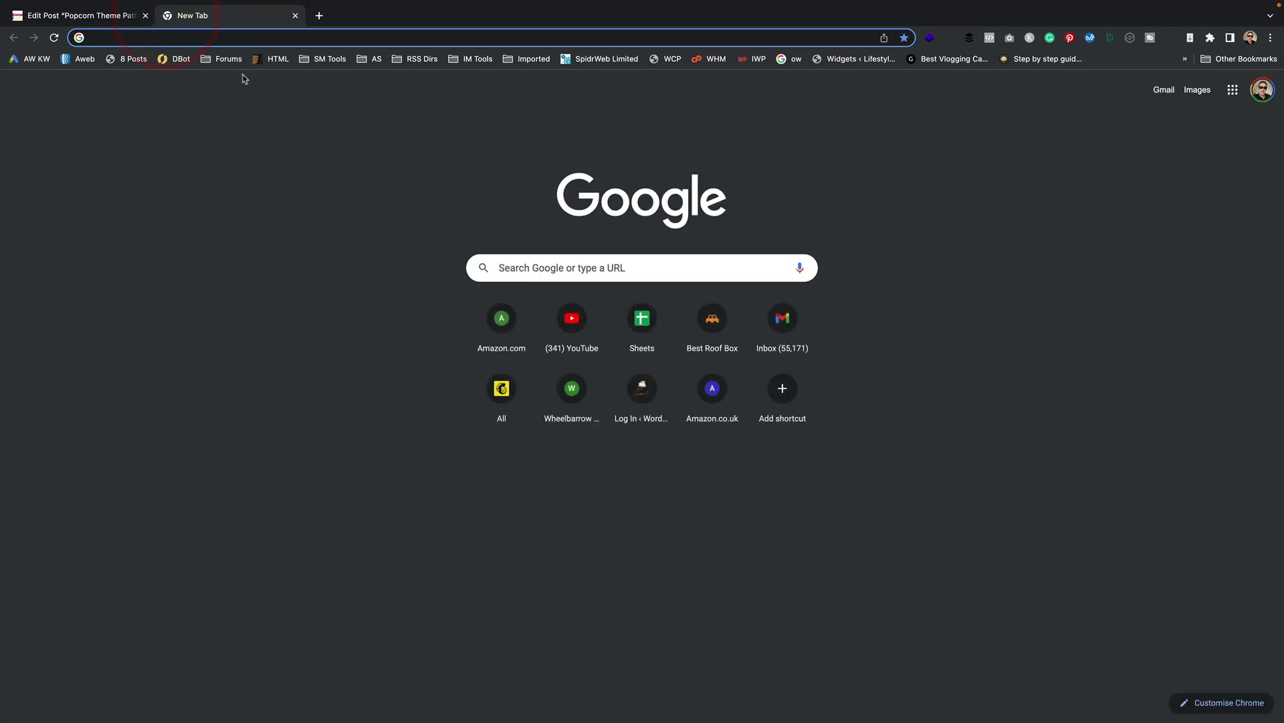
type("amazon.com")
key("Return")
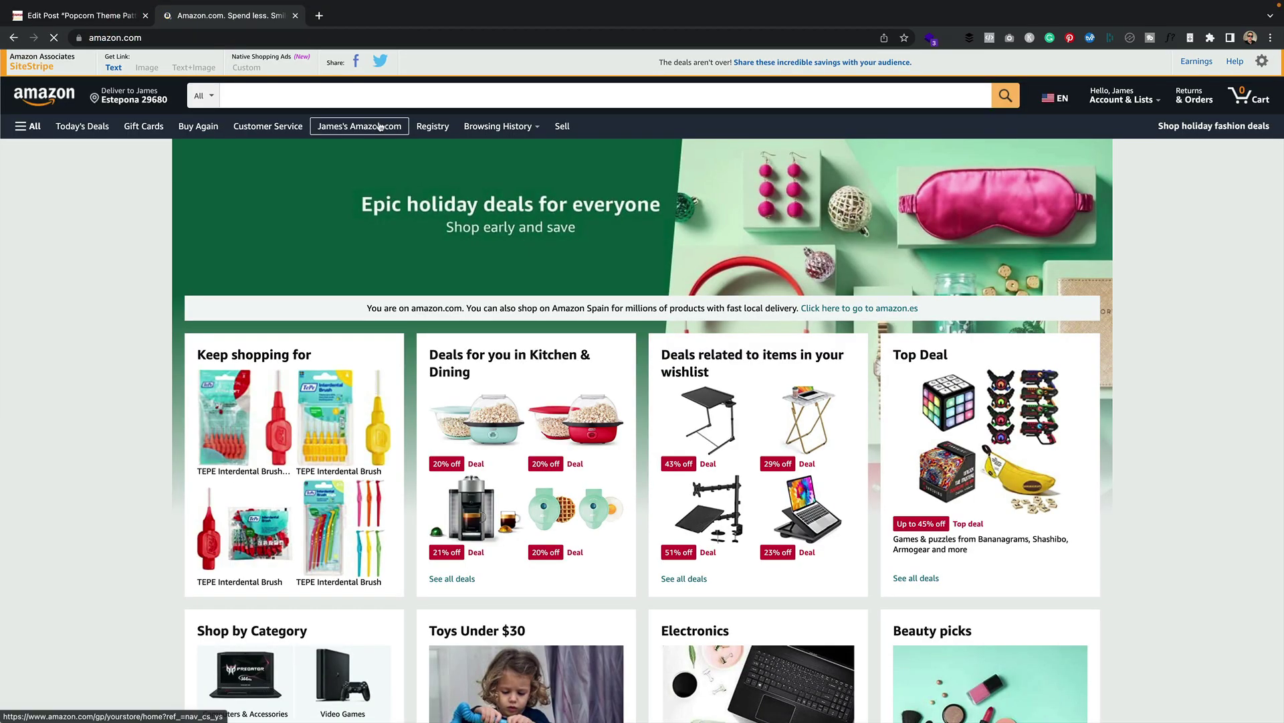
left_click(376, 96)
type("popcorn ")
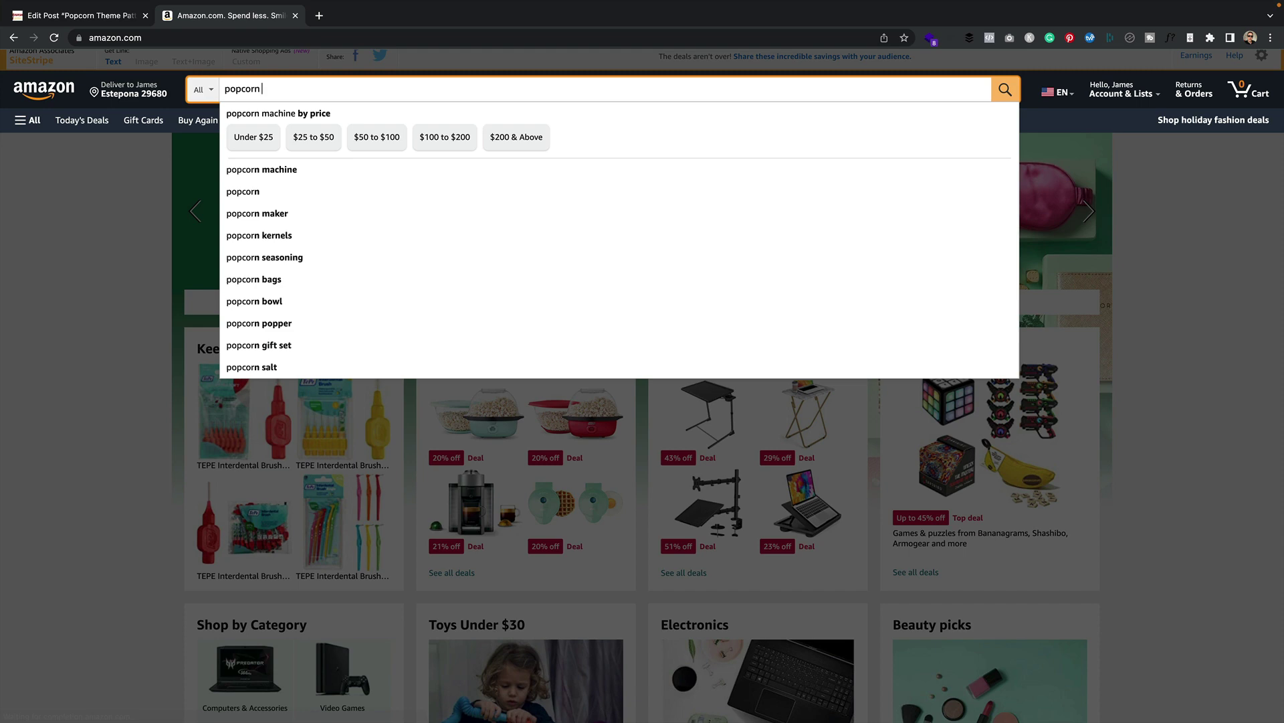
type("machine")
key("Return")
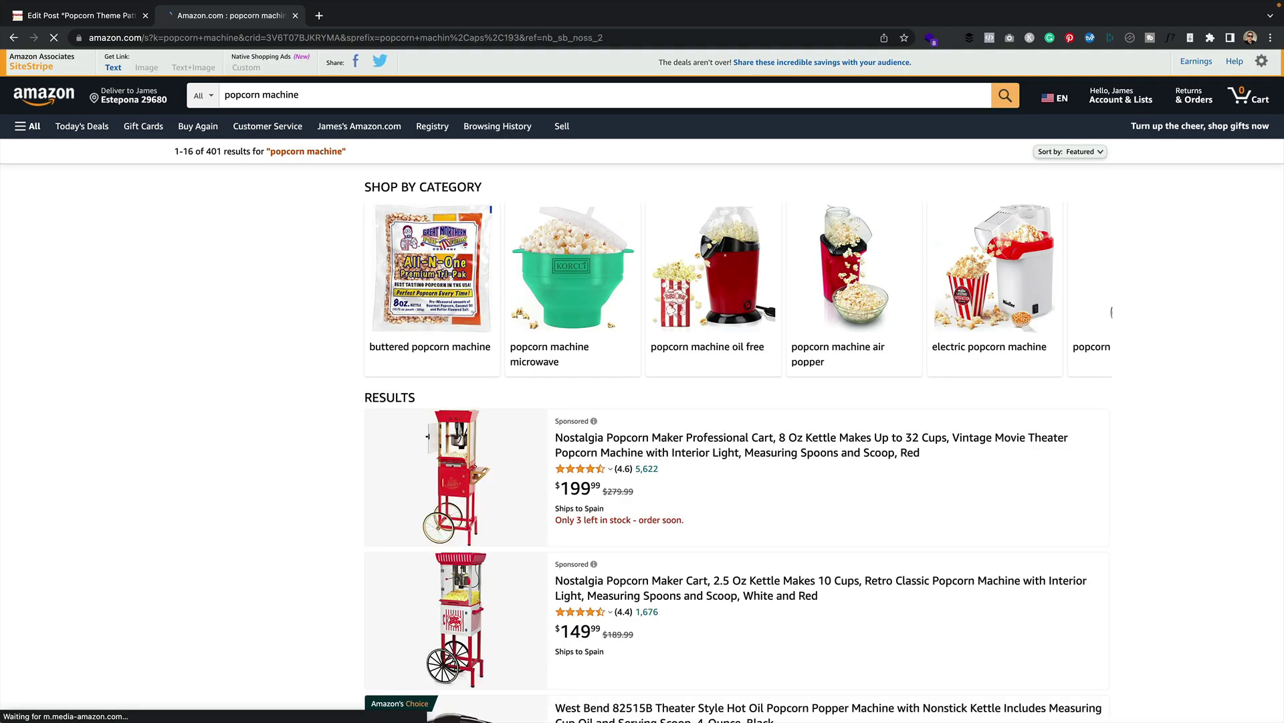
Open the West Bend 82515B listing and generate its full-length SiteStripe text link
scroll(726, 368, "down", 5)
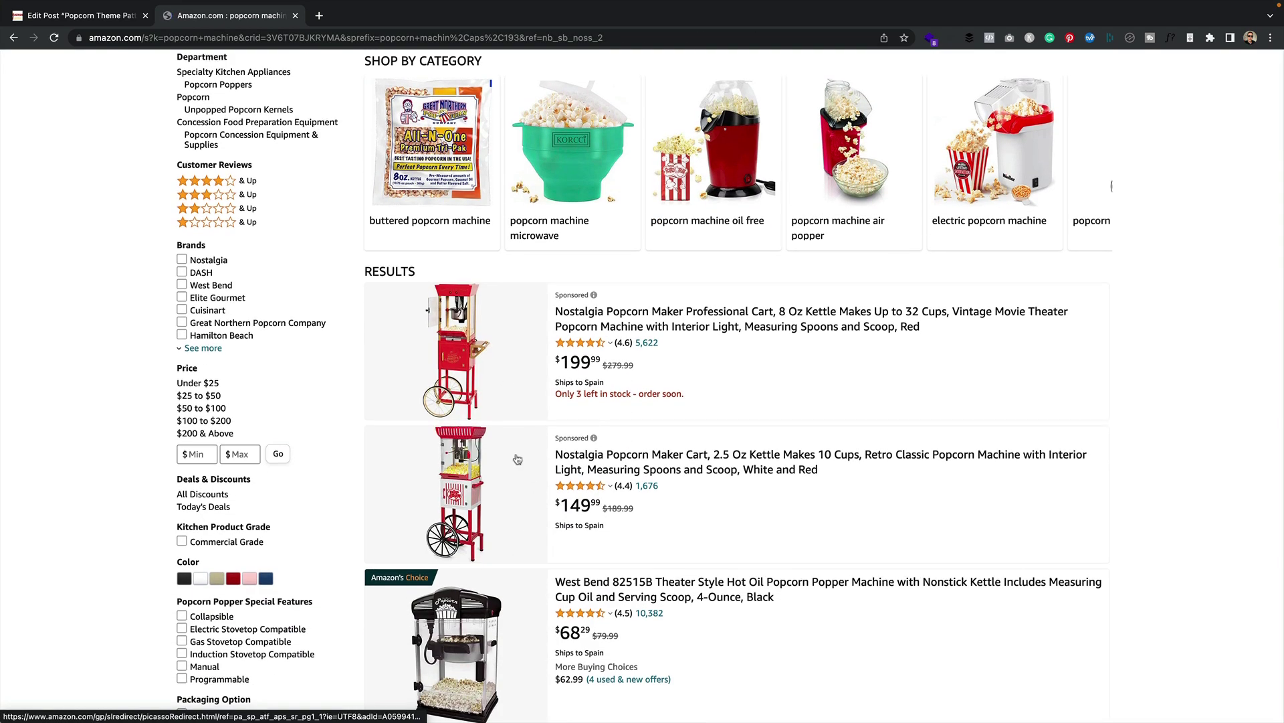
scroll(520, 458, "down", 1)
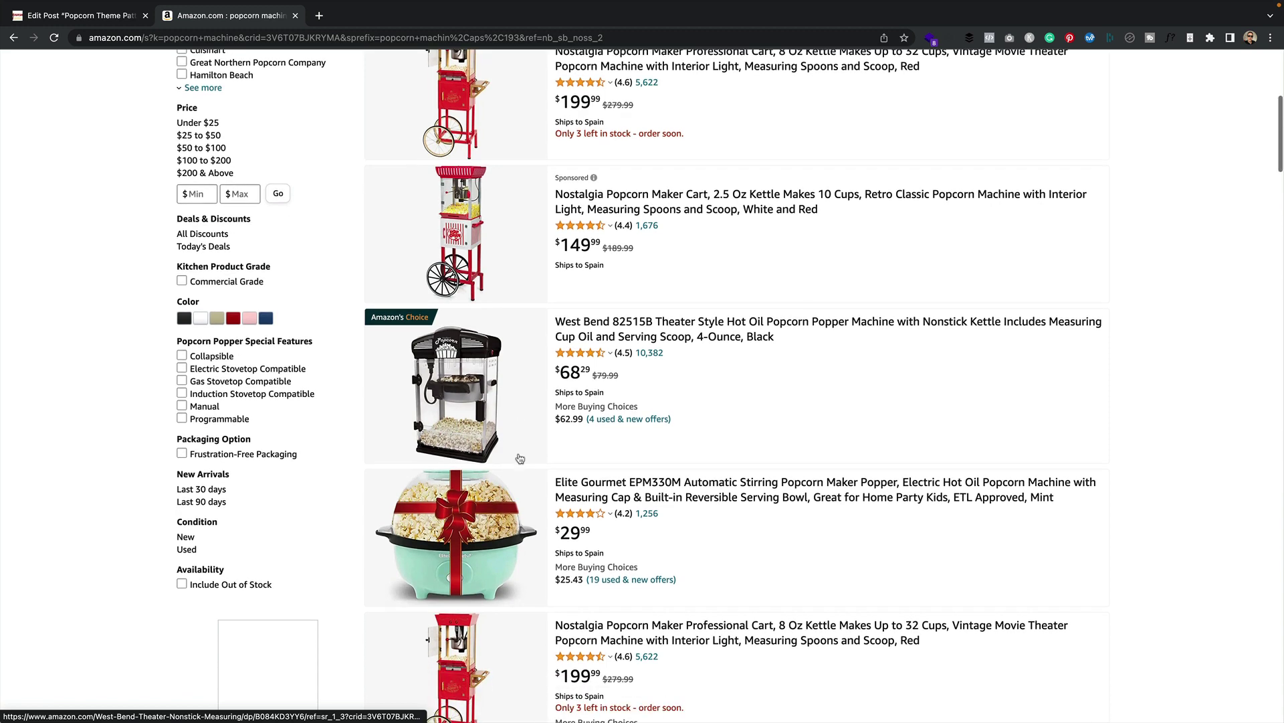
scroll(519, 458, "down", 2)
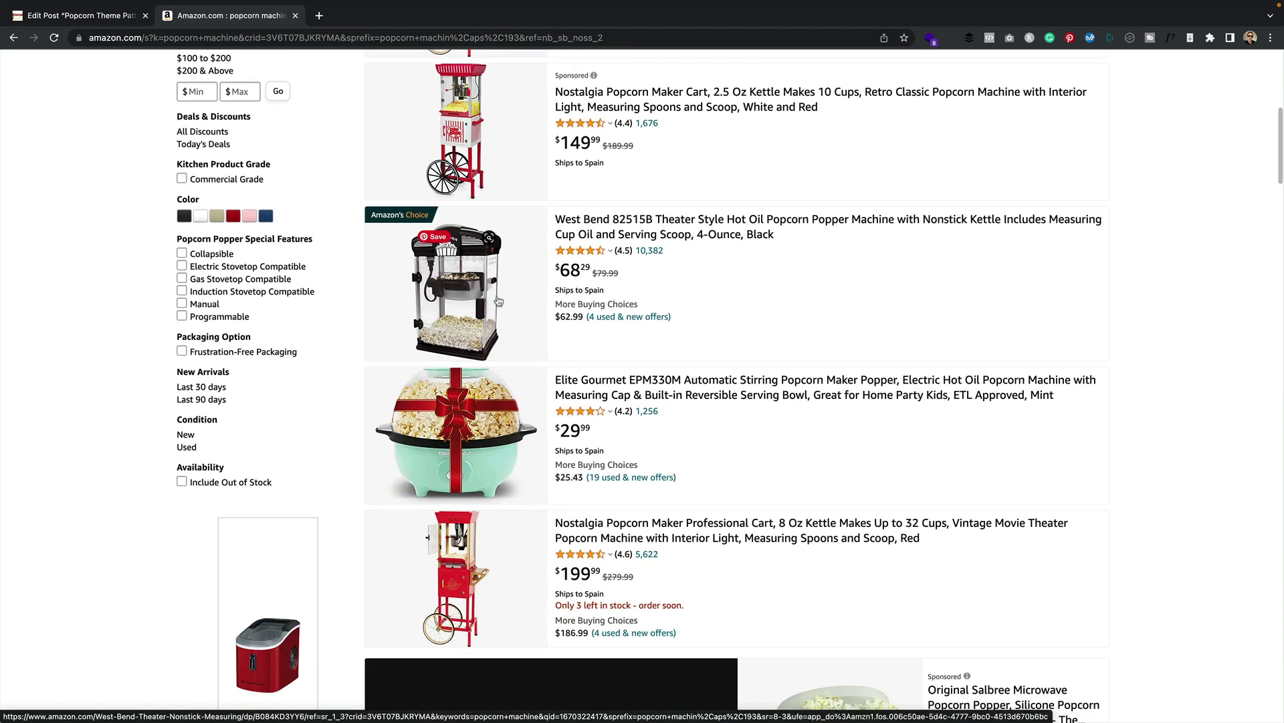
left_click(495, 296)
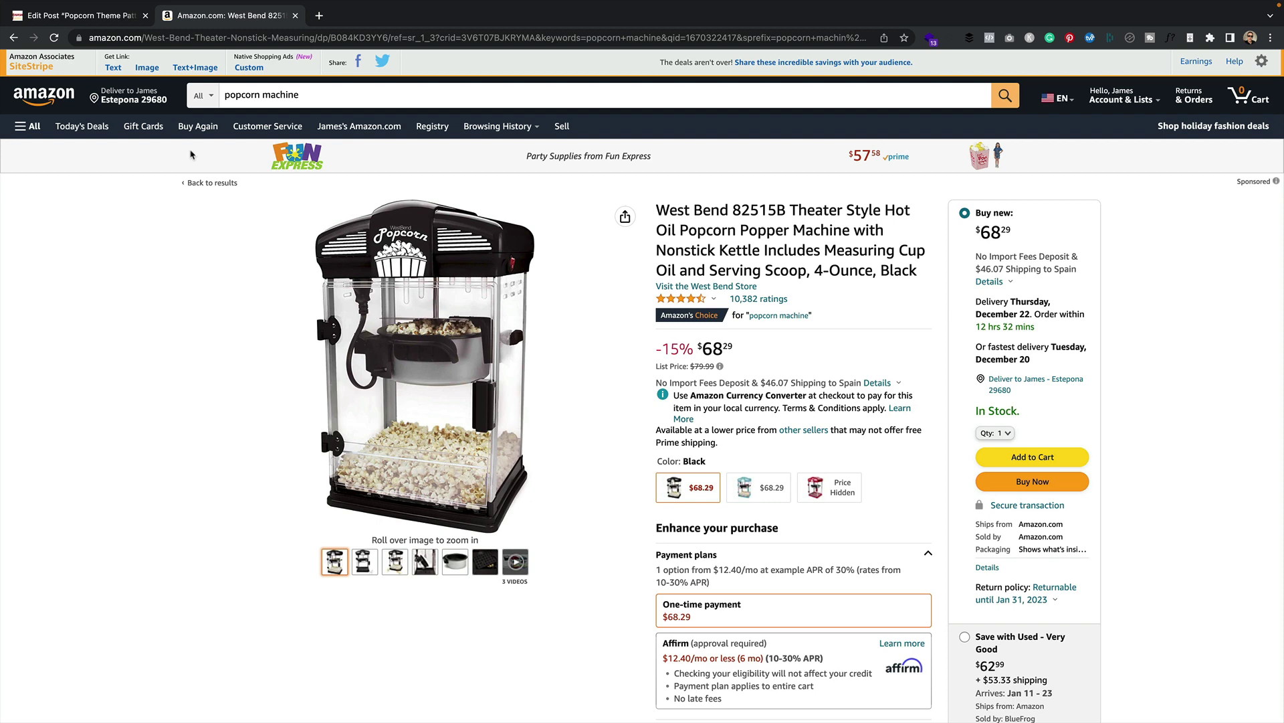
left_click(115, 66)
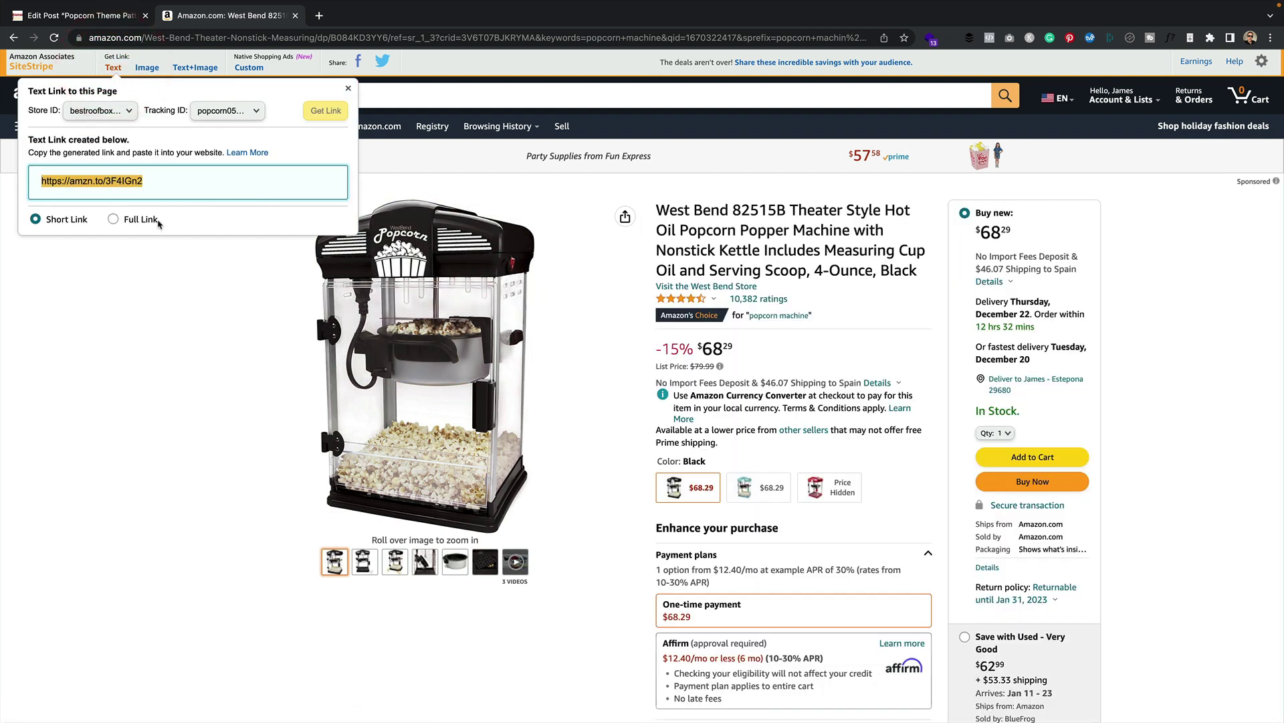
left_click(139, 219)
left_click(194, 187)
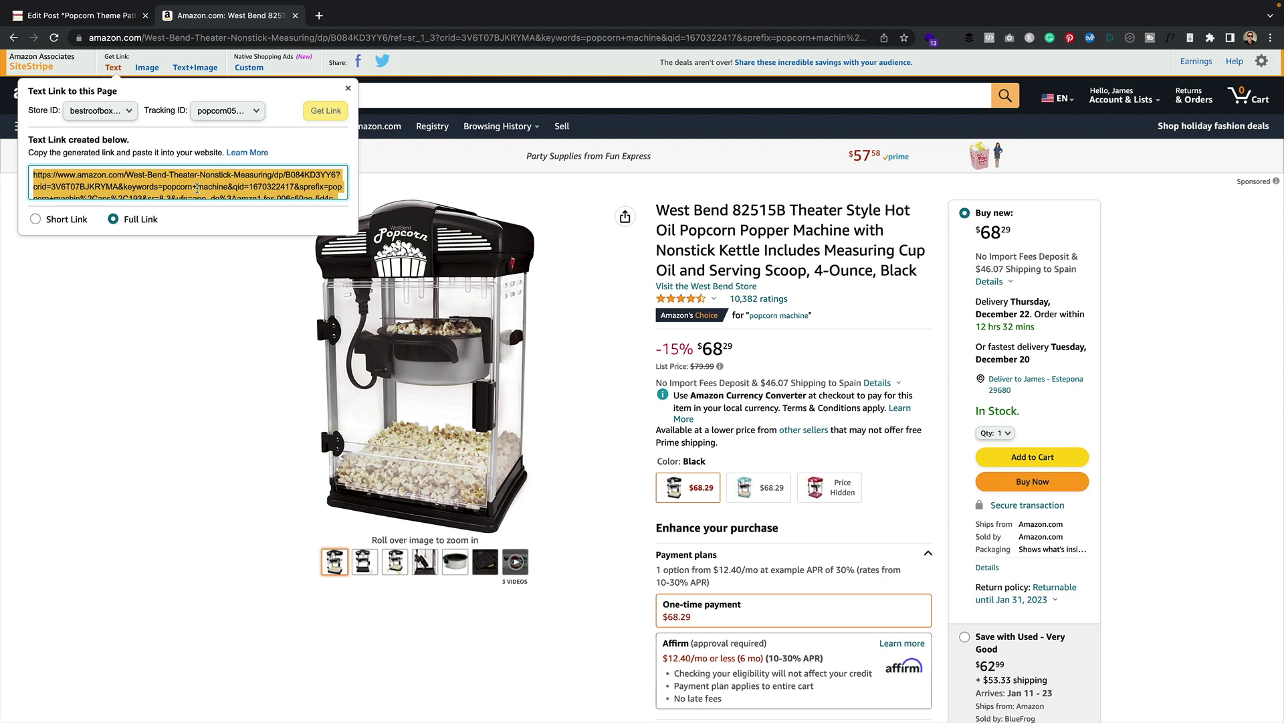
Link the red button to the Amazon product URL, opening in a new tab
left_click(97, 18)
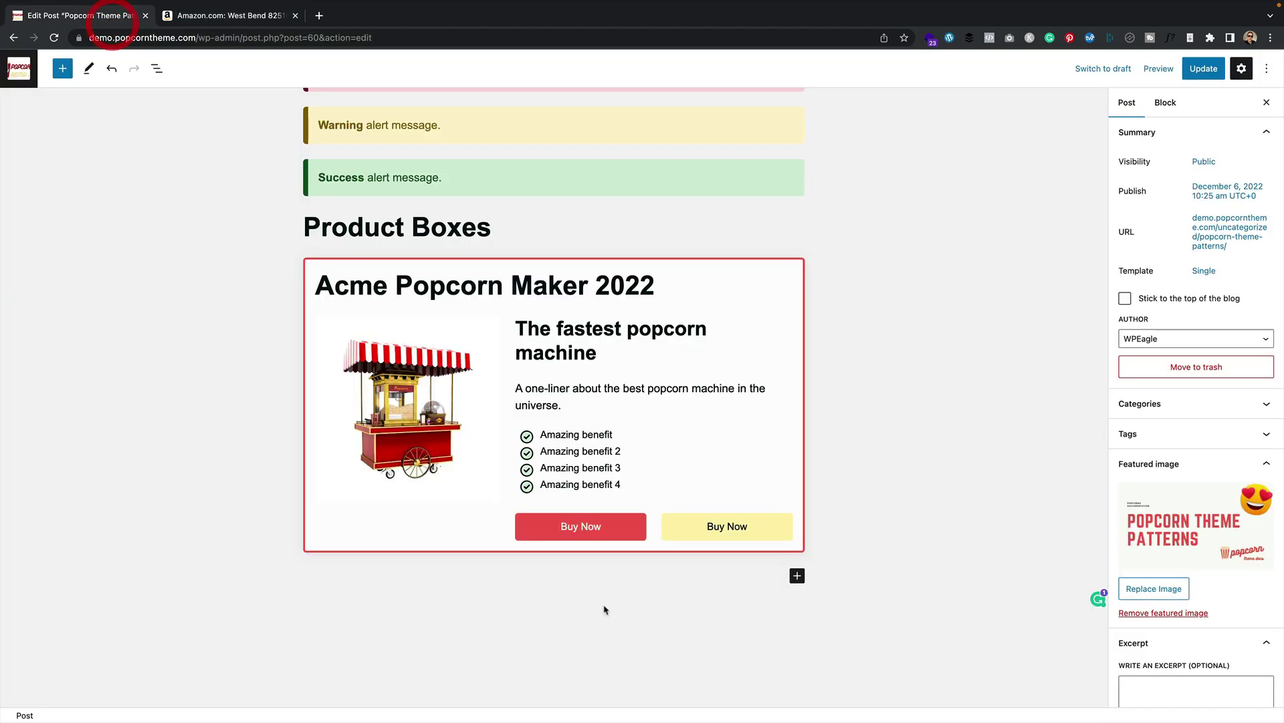
left_click(628, 533)
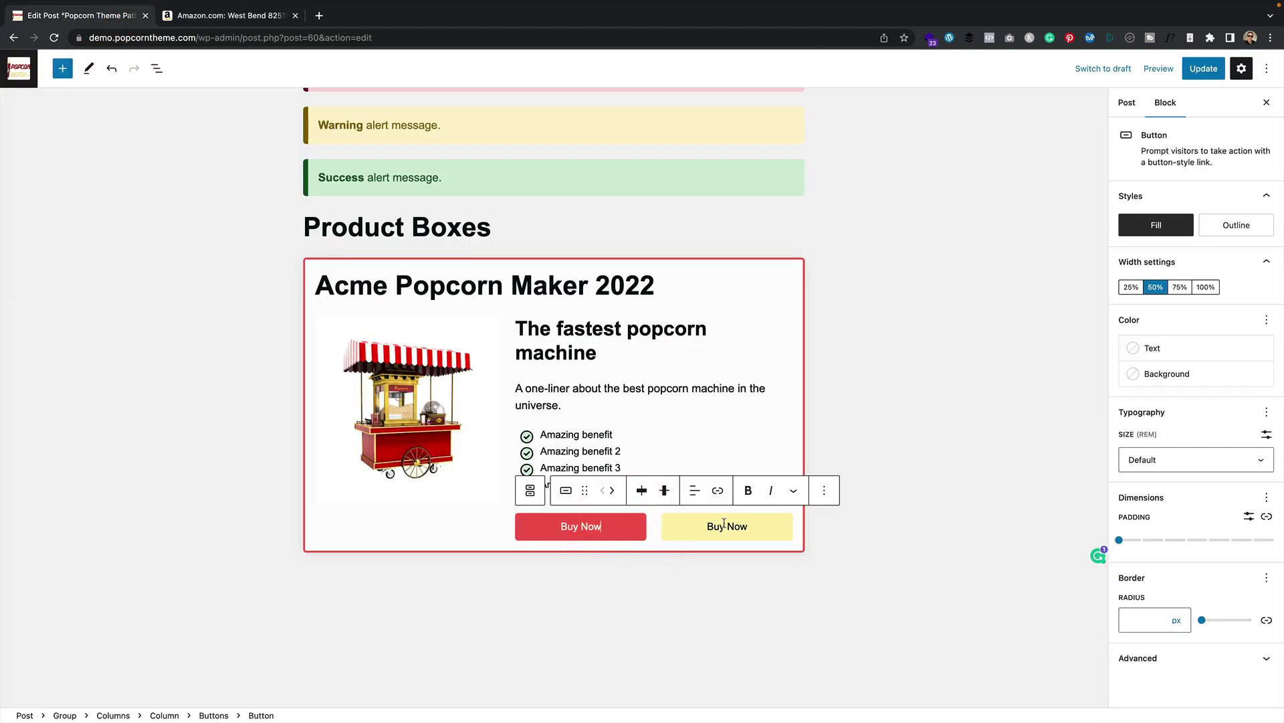
left_click(719, 491)
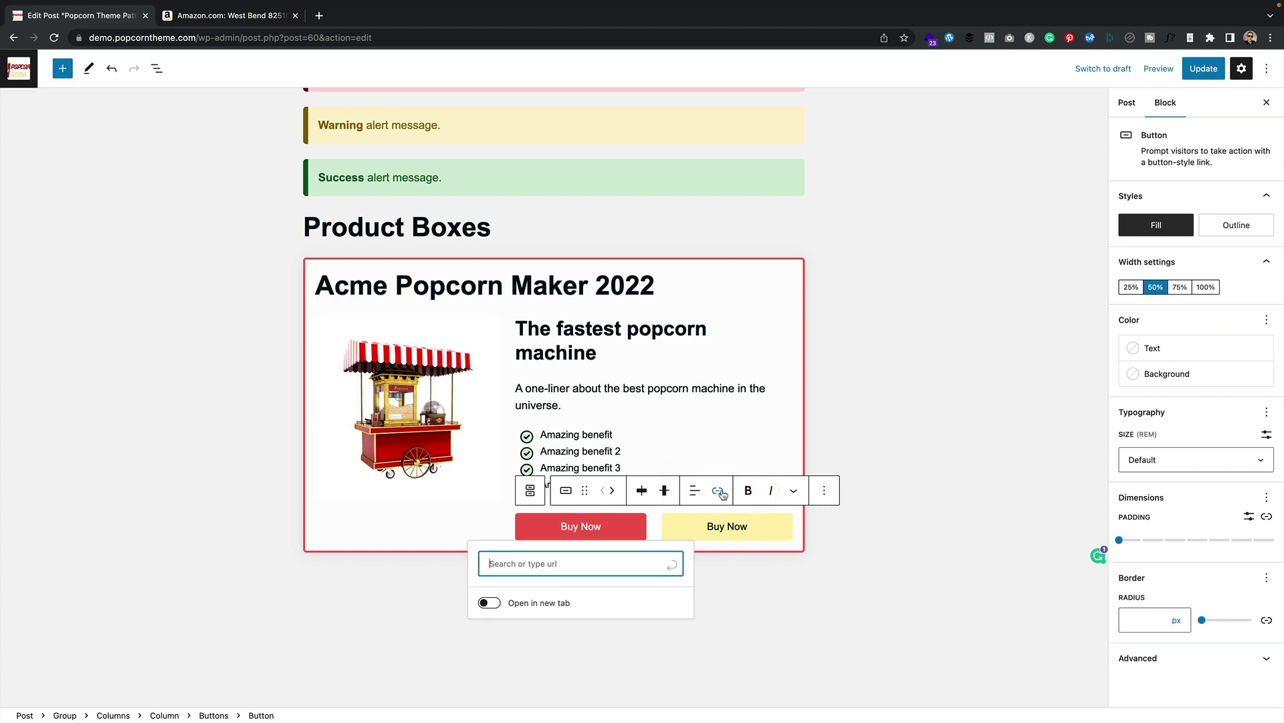
key("super+v")
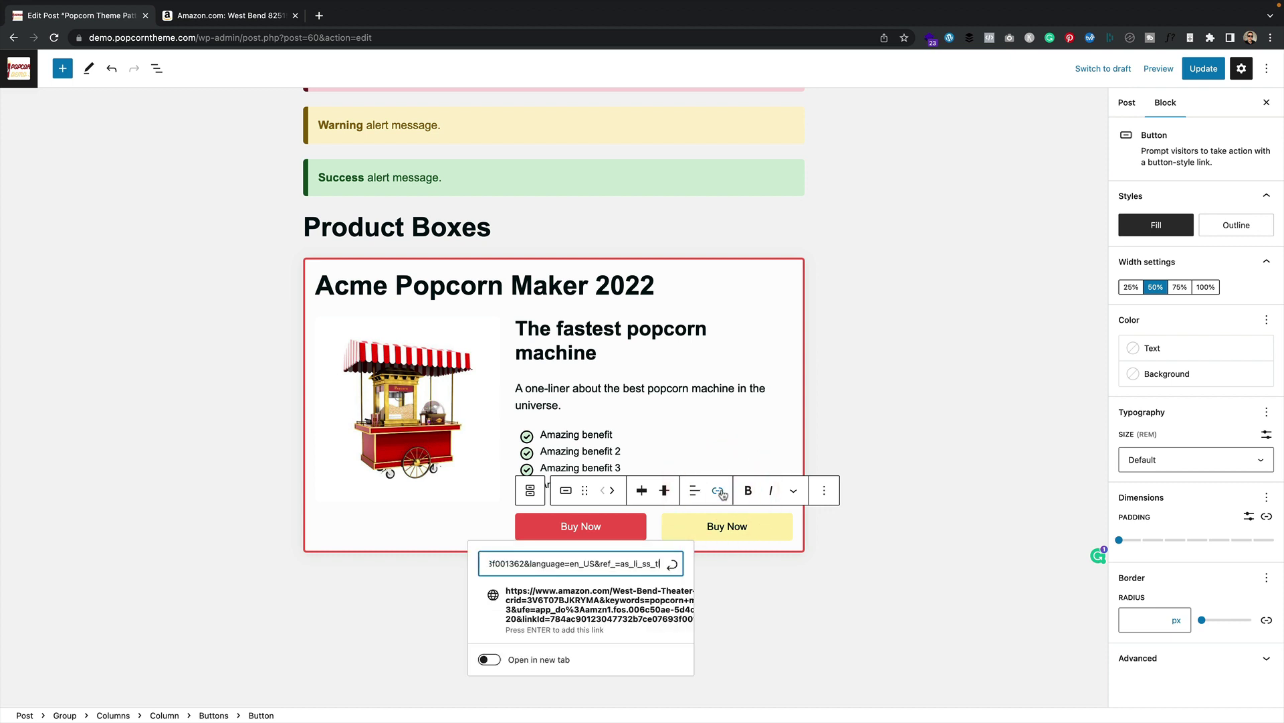
left_click(487, 659)
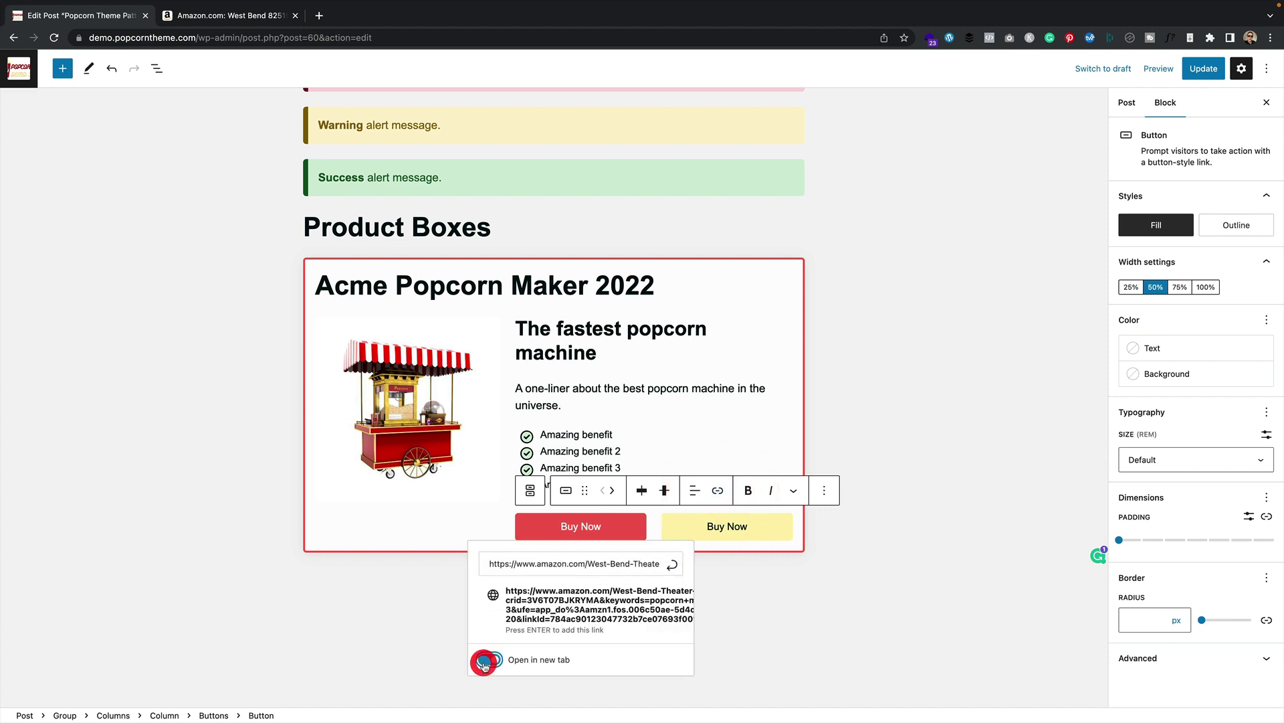
left_click(673, 566)
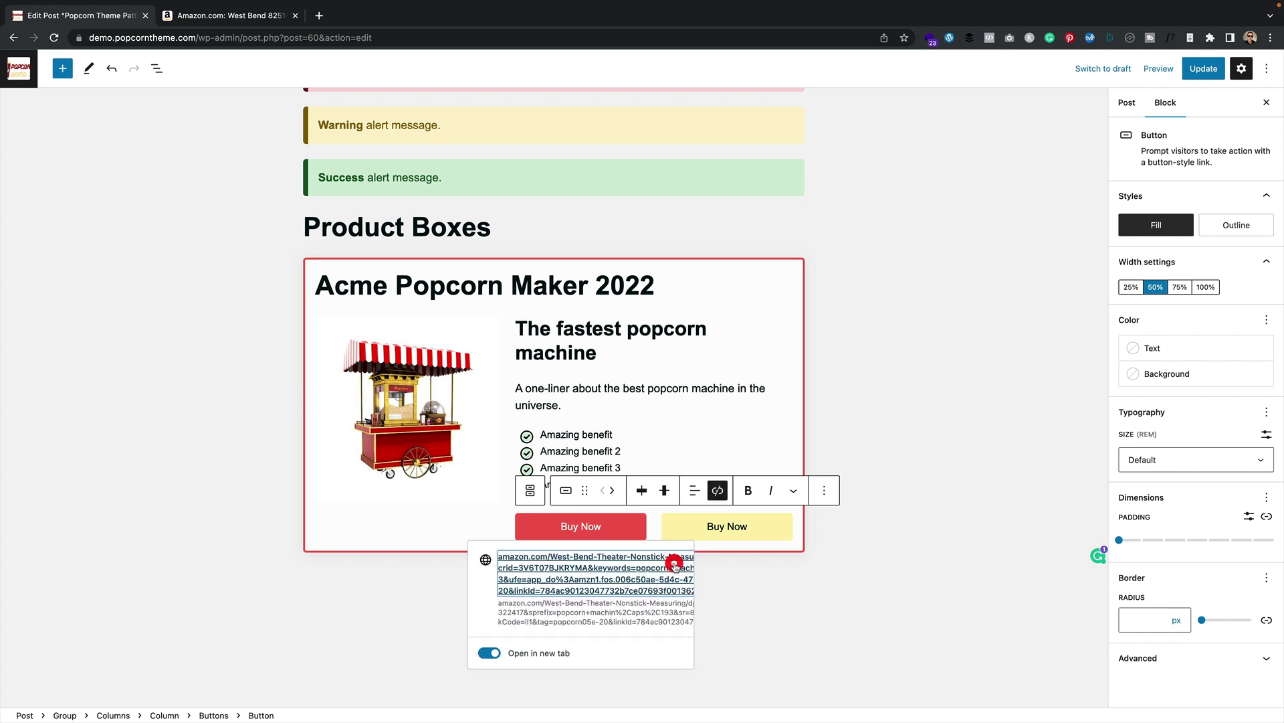
left_click(765, 595)
Relabel the buttons 'Check Price on Amazon' and 'Check Price on Ebay.com'
left_click_drag(605, 526, 542, 524)
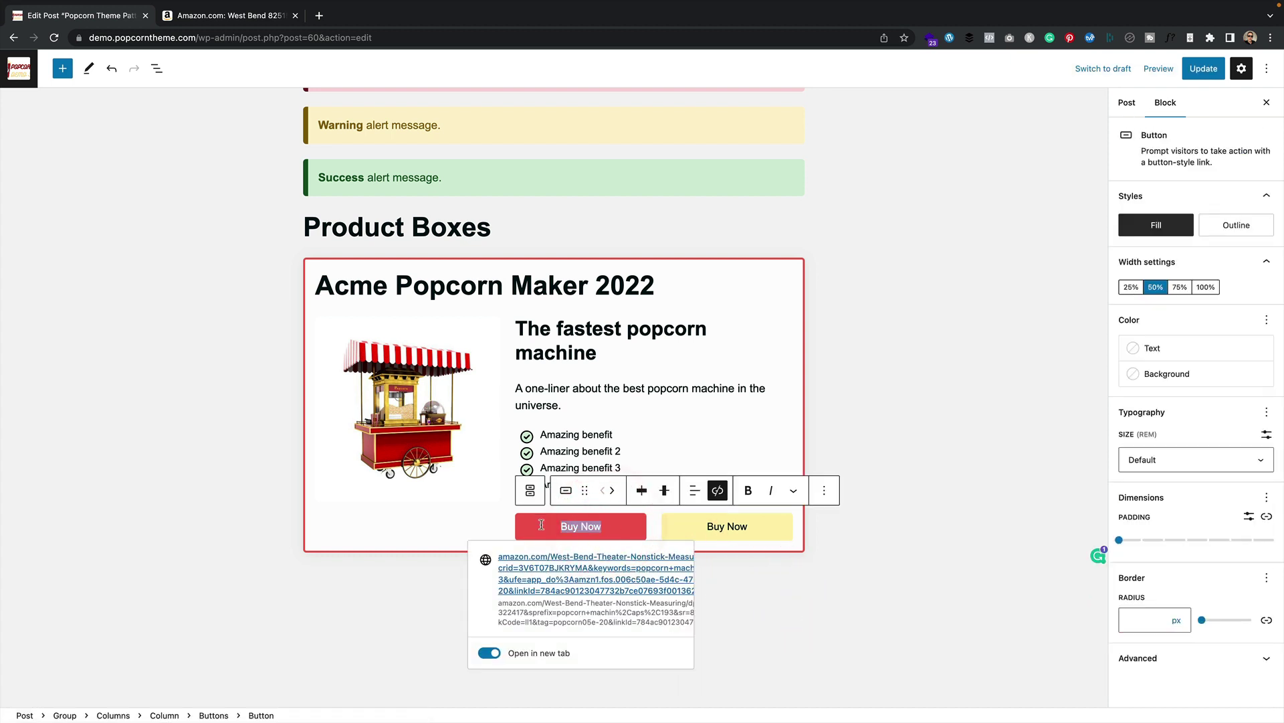
type("Check ")
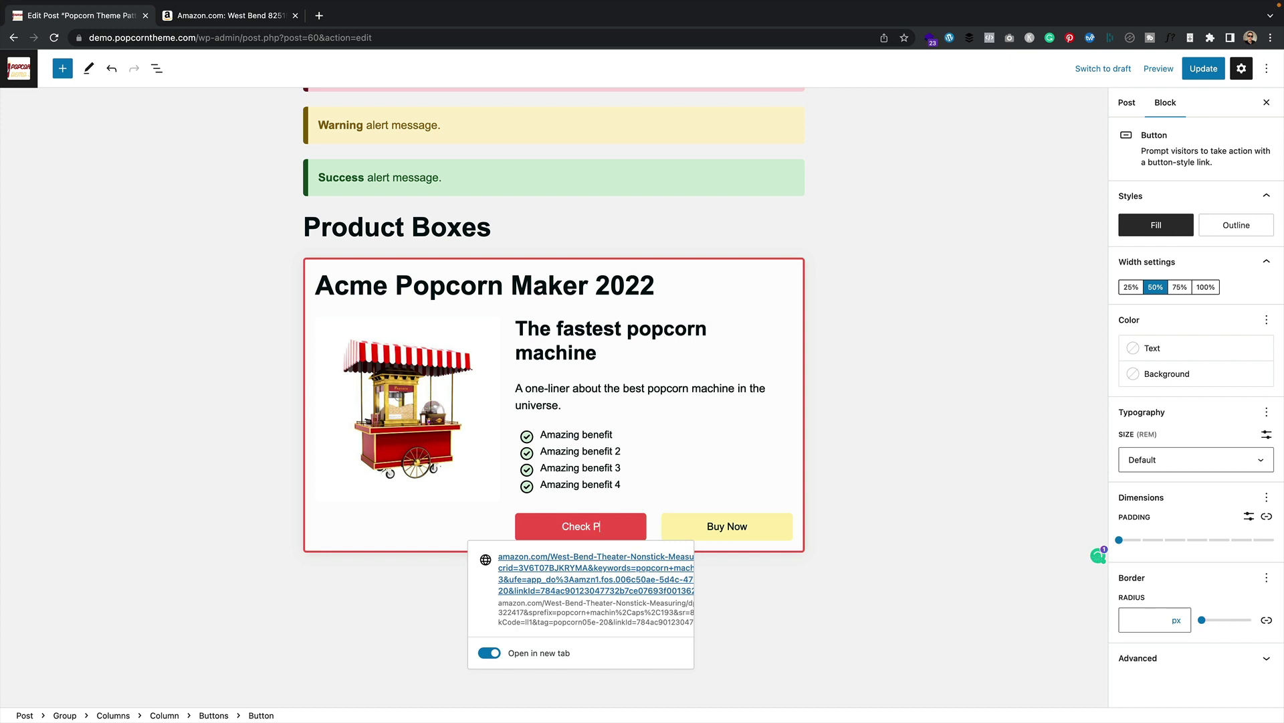
type("Price on Amazon")
left_click(898, 543)
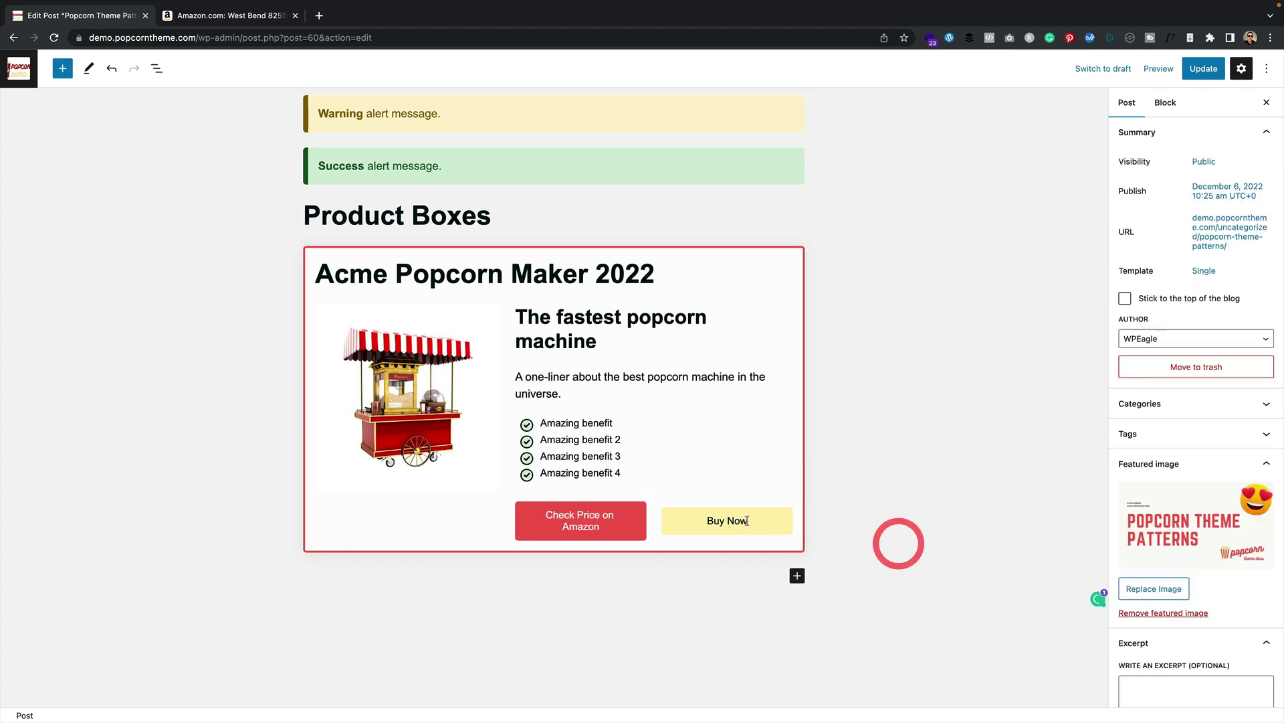
left_click(747, 521)
key("ctrl+a")
type("Ch")
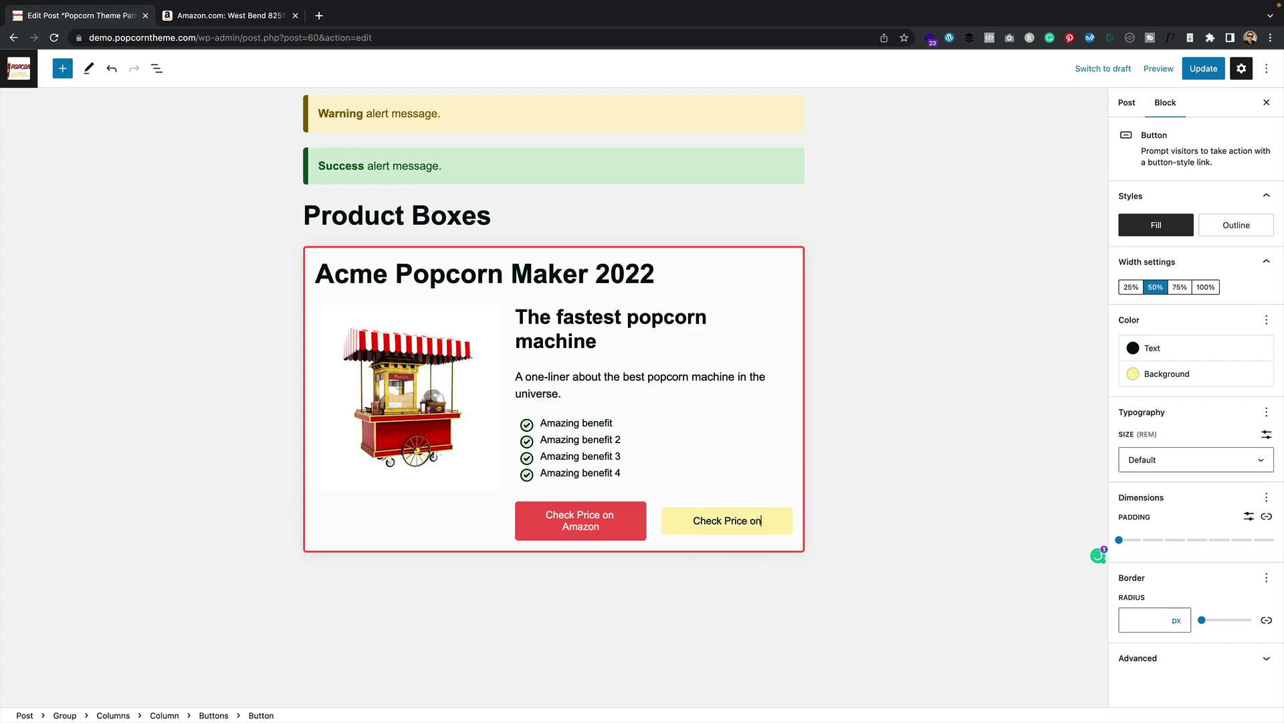
type("eck Price on Ebay.com")
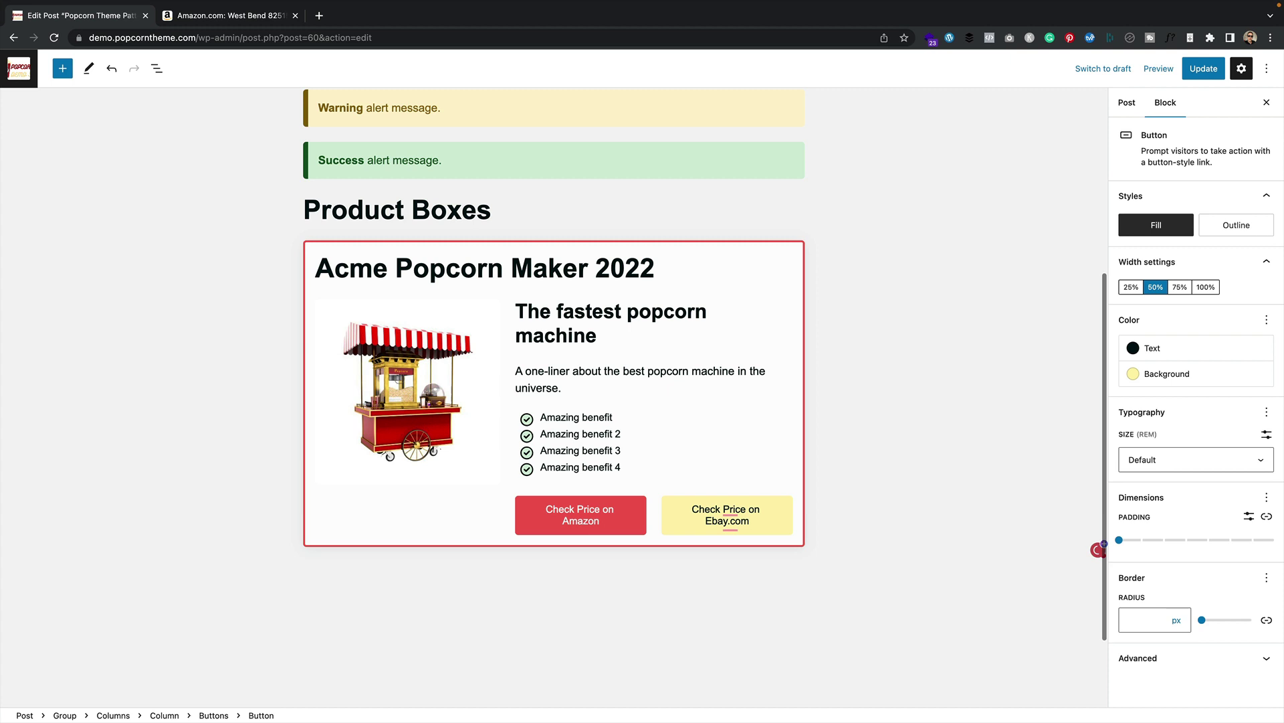
left_click(863, 506)
left_click(763, 516)
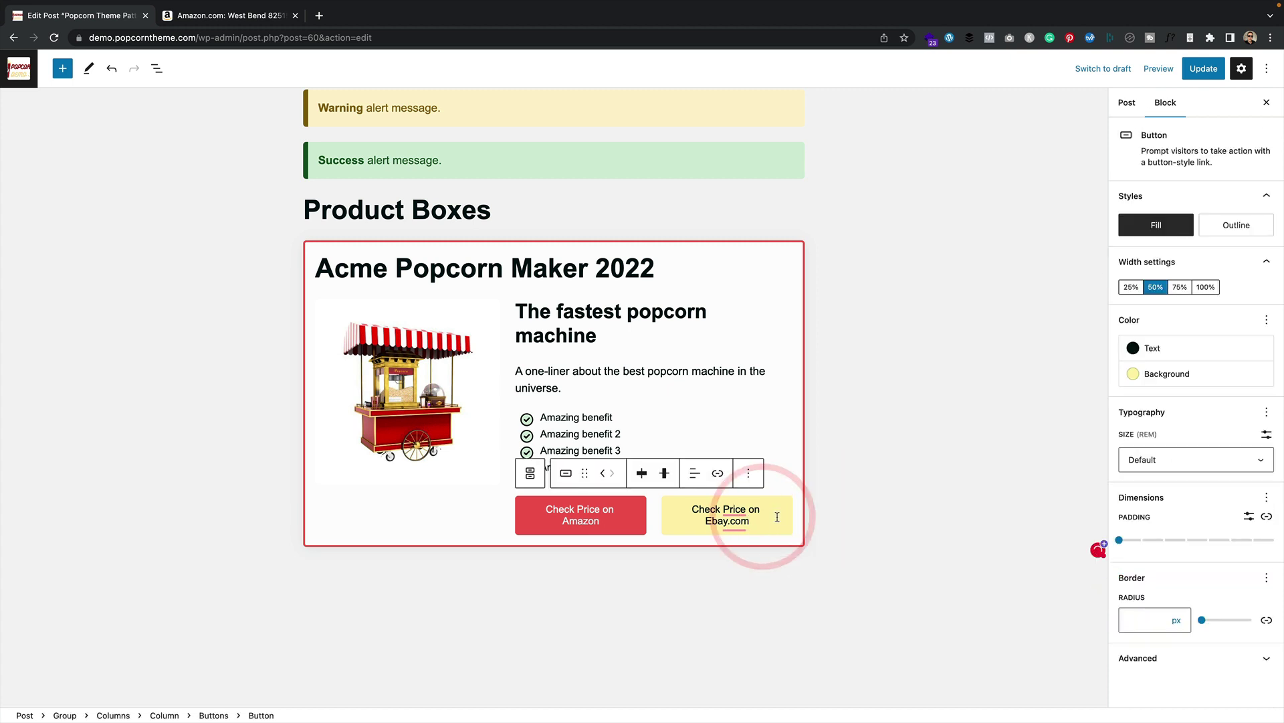
Remove the popcorn cart image from the product box via its Options menu
left_click(847, 501)
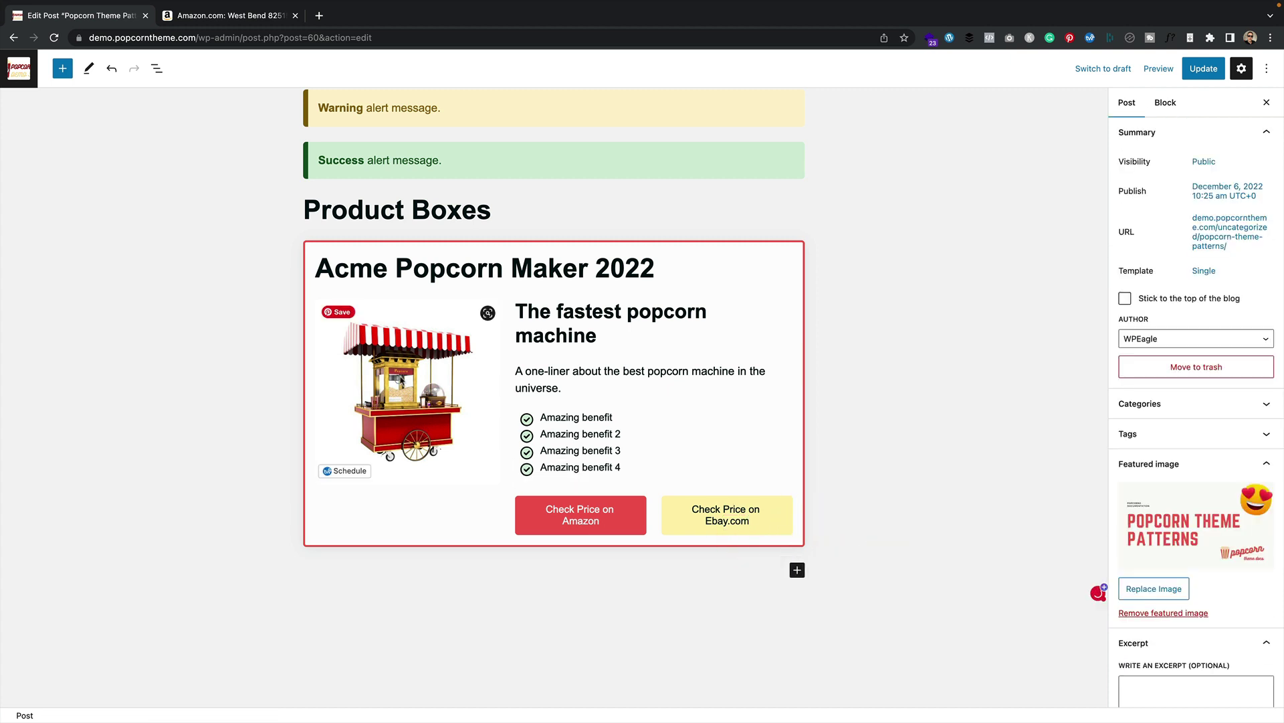
left_click(403, 378)
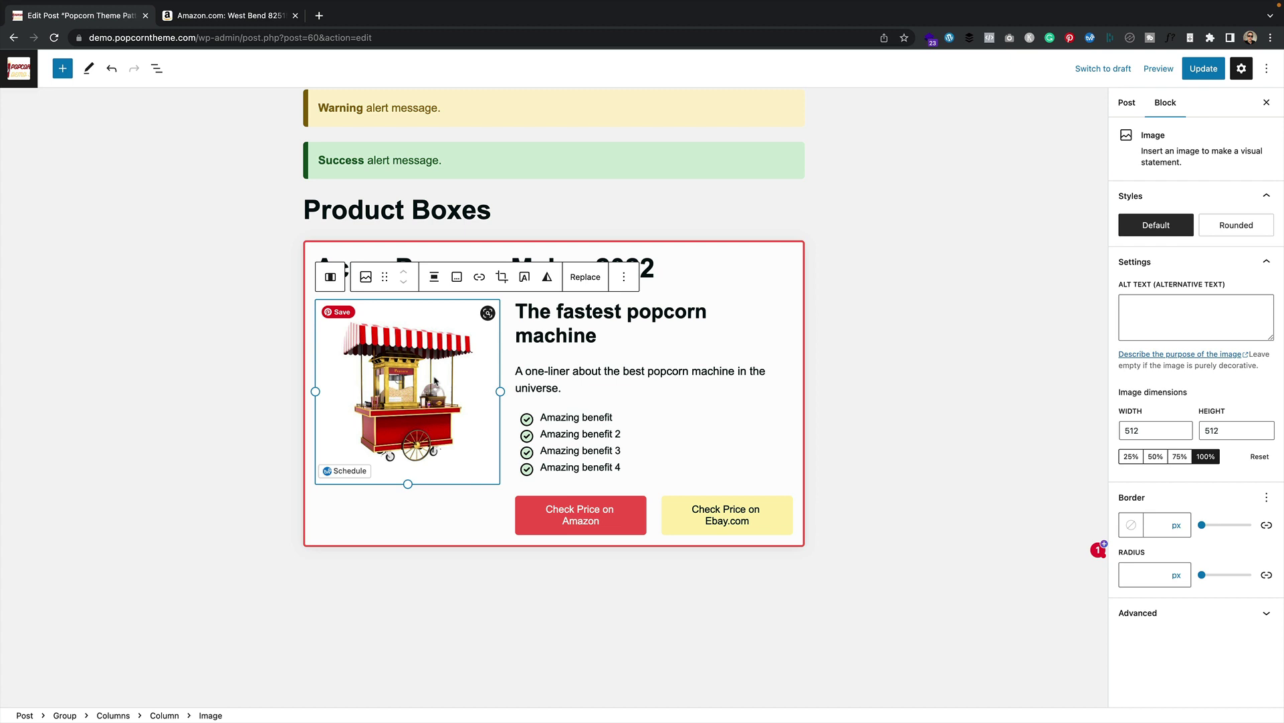
left_click(625, 278)
left_click(657, 561)
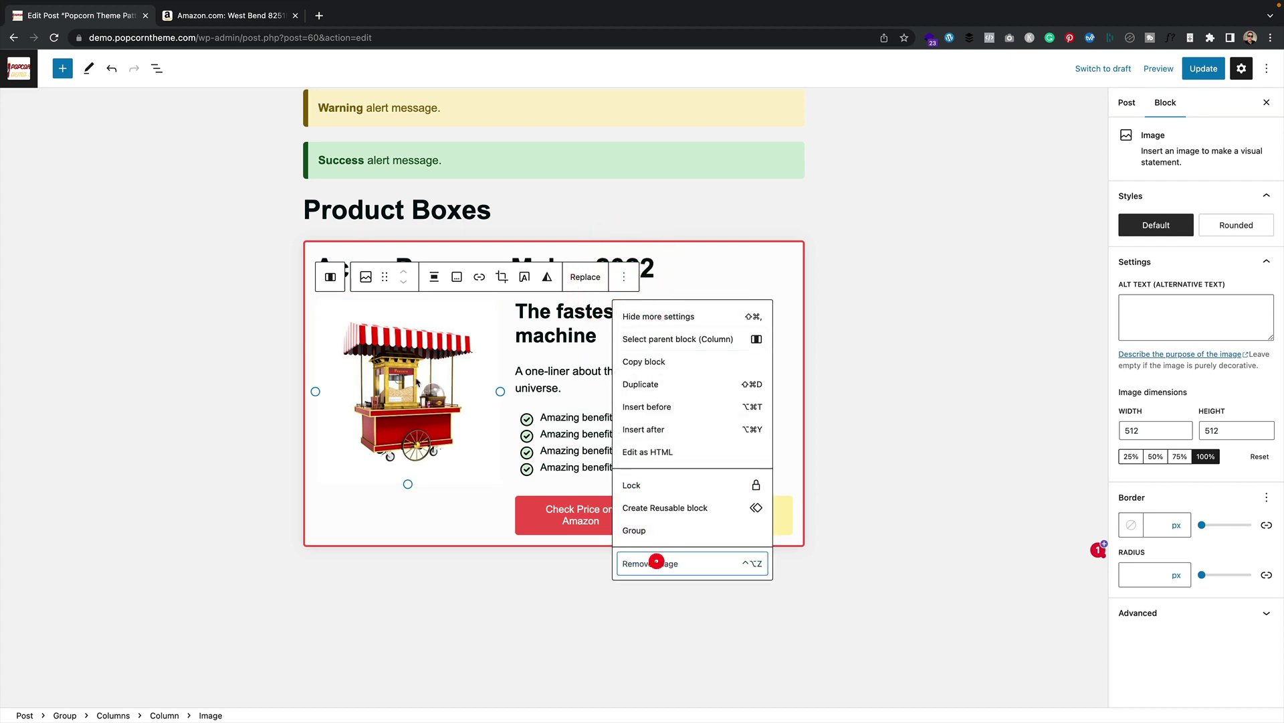
Insert a Custom HTML block into the now-empty image column
left_click(407, 314)
left_click(408, 314)
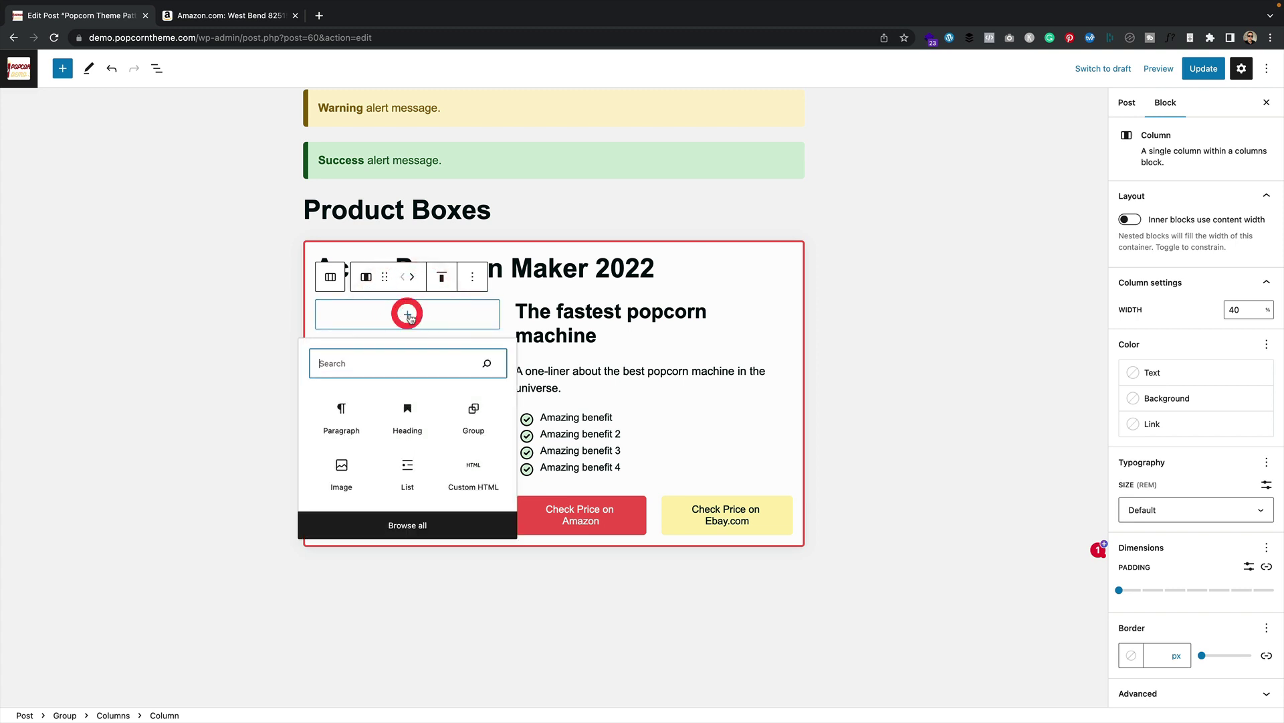
type("htm")
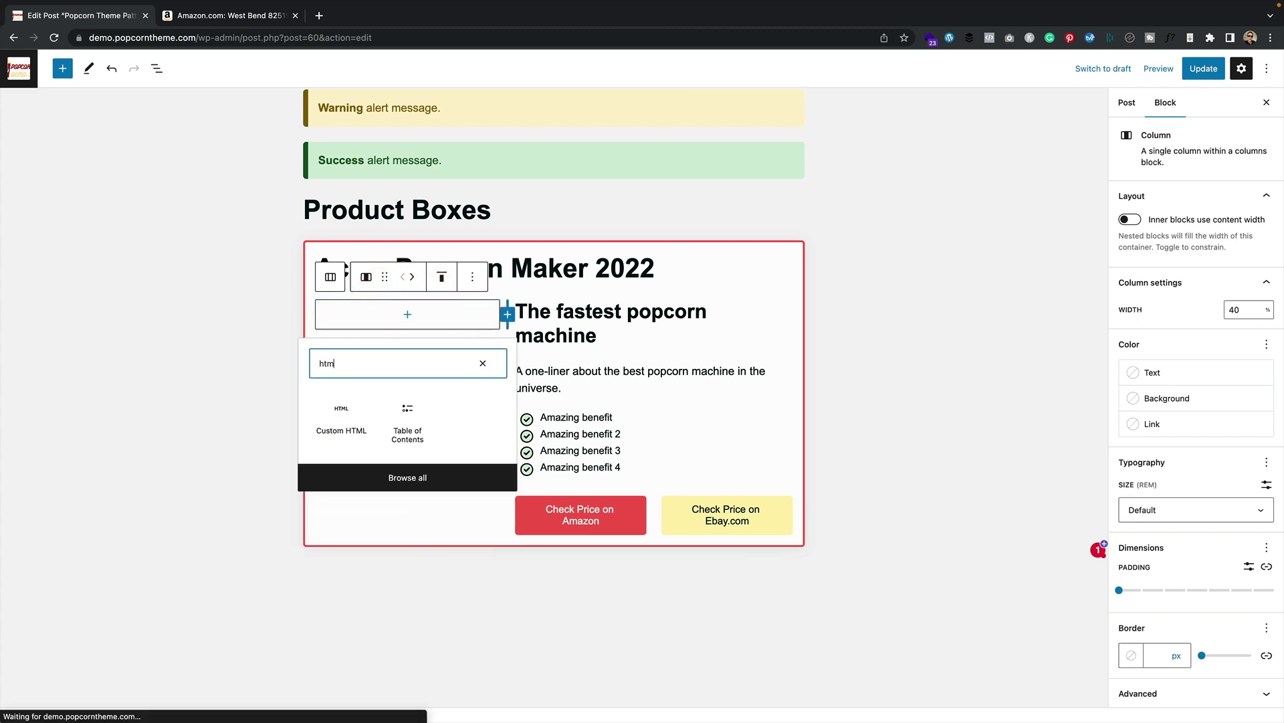
type("l")
left_click(345, 420)
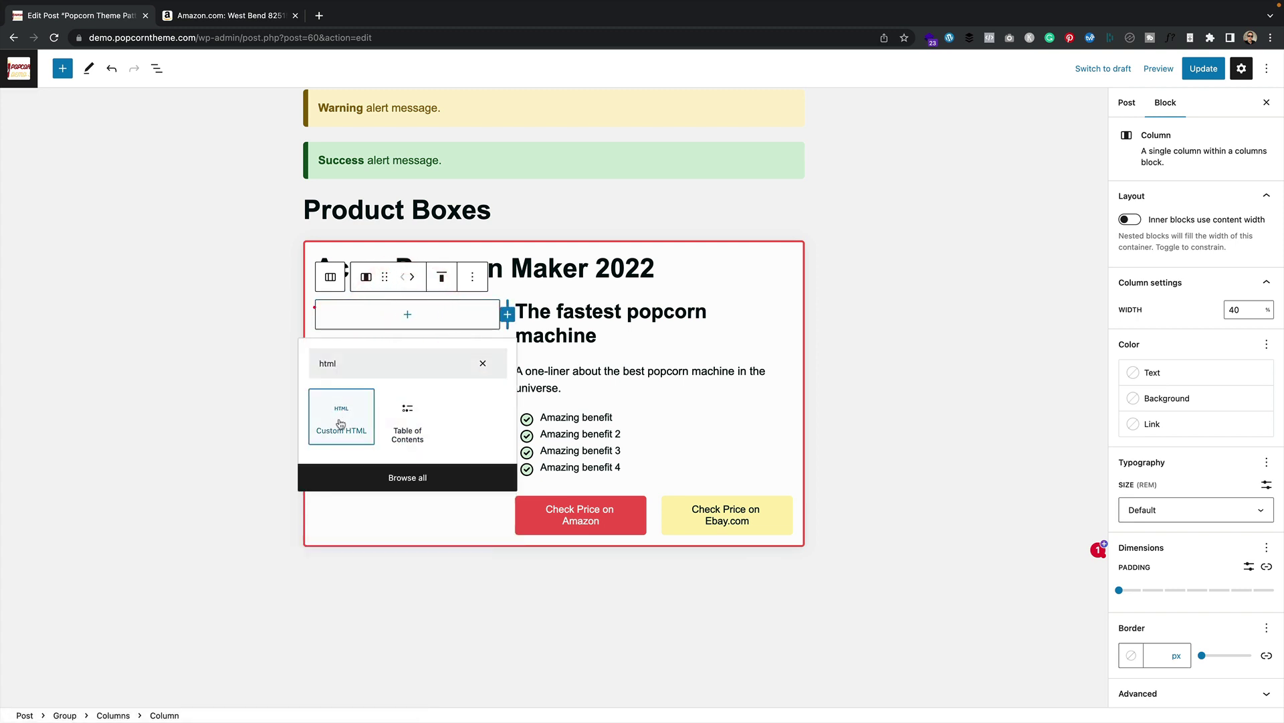
Get a Large-size SiteStripe image link for the West Bend popcorn machine on Amazon
left_click(228, 16)
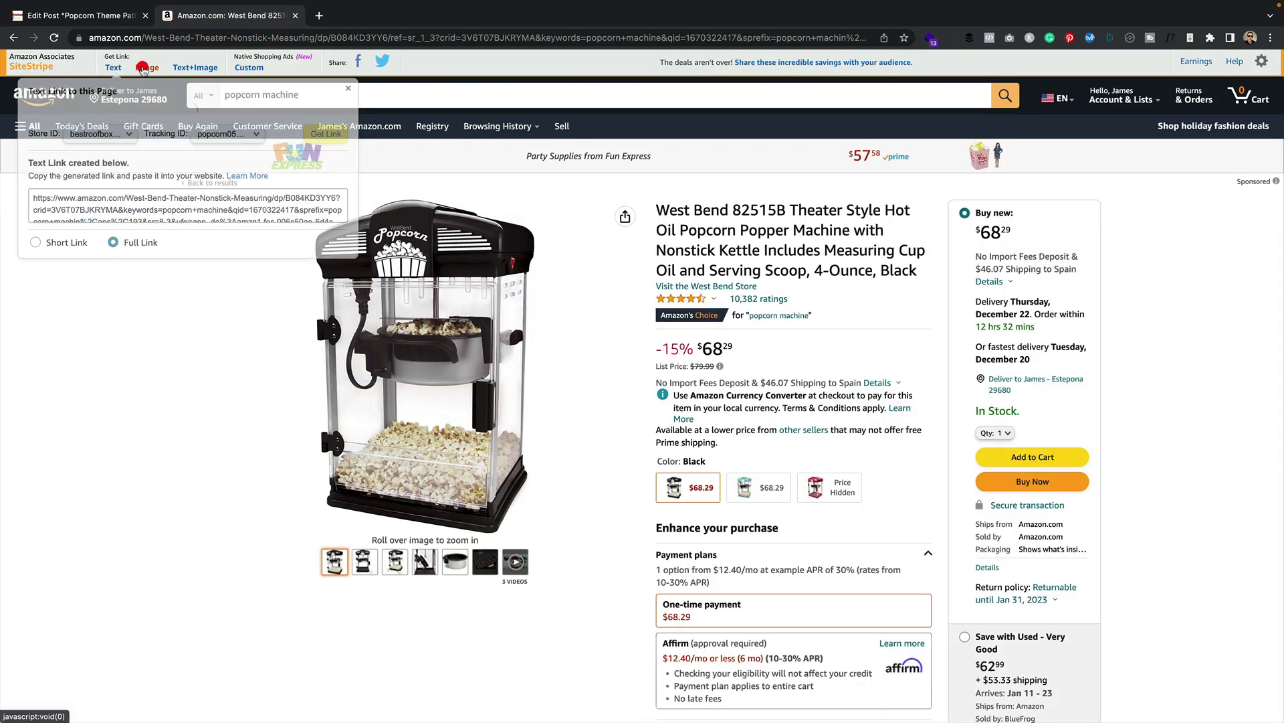
left_click(147, 67)
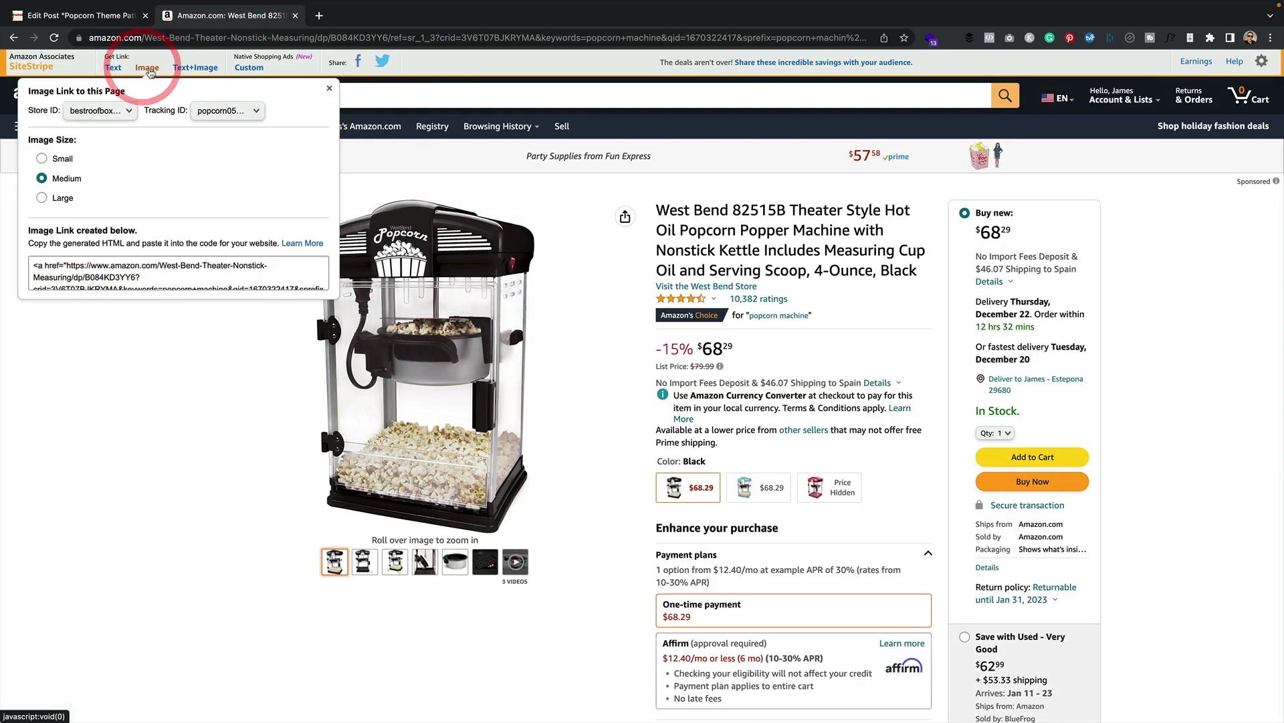
left_click(59, 200)
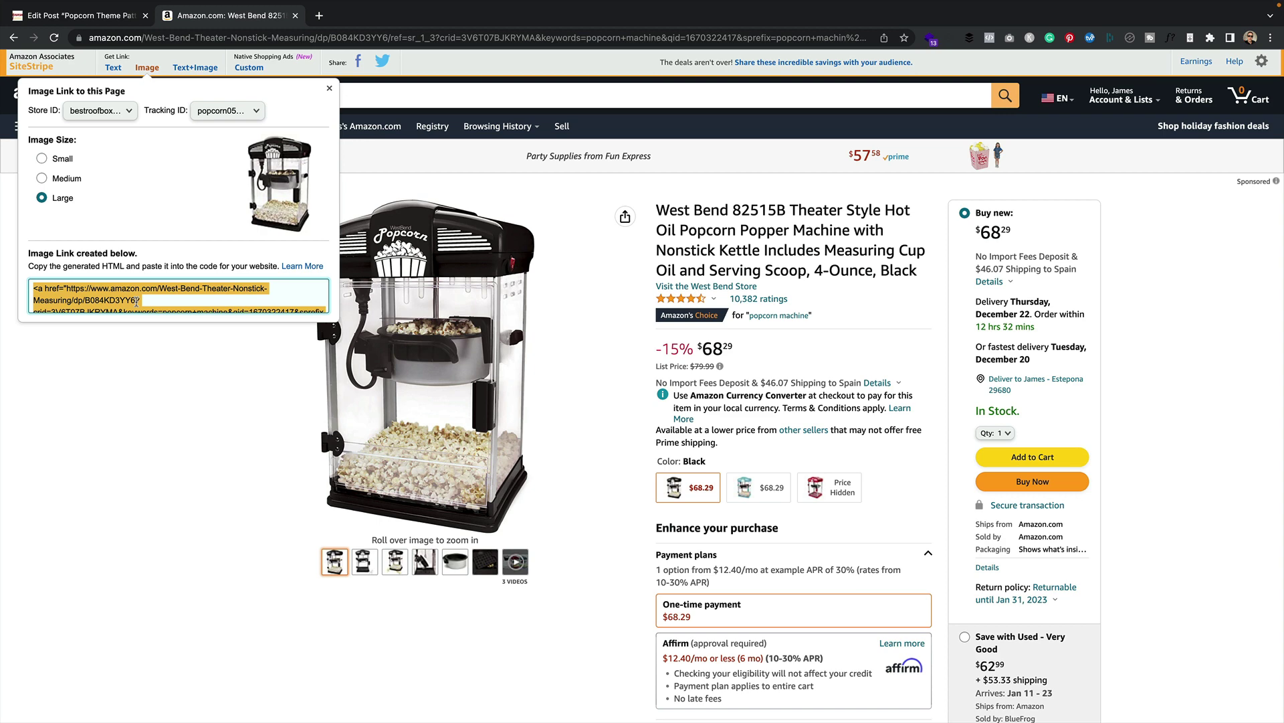
left_click(99, 16)
Paste the Amazon image HTML, update the post, and check the West Bend image in Product Boxes
key("ctrl+v")
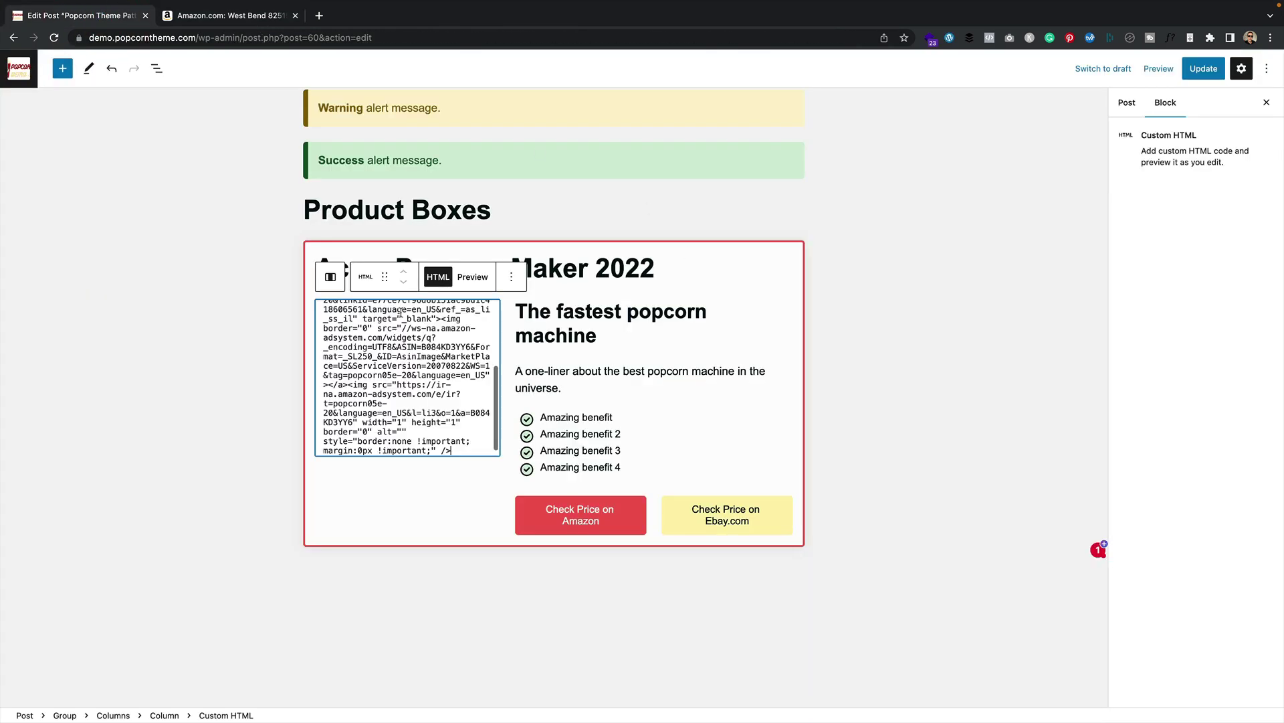
left_click(1200, 70)
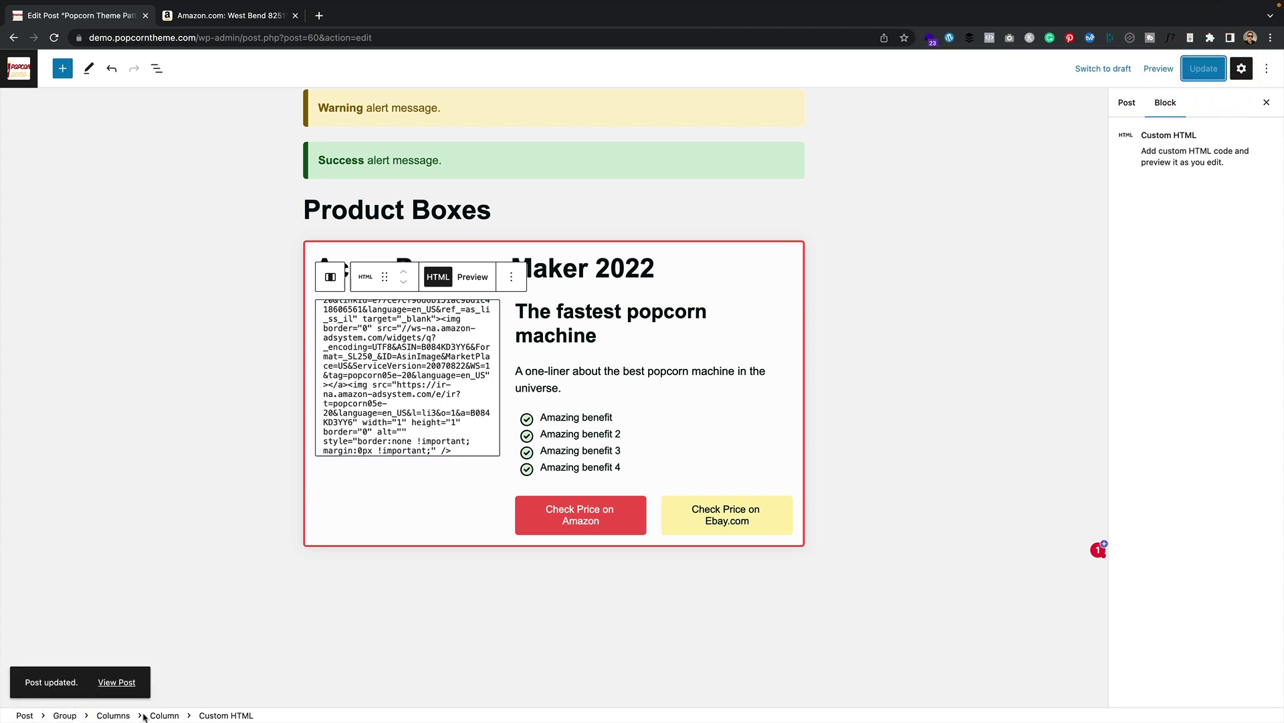
left_click(126, 682)
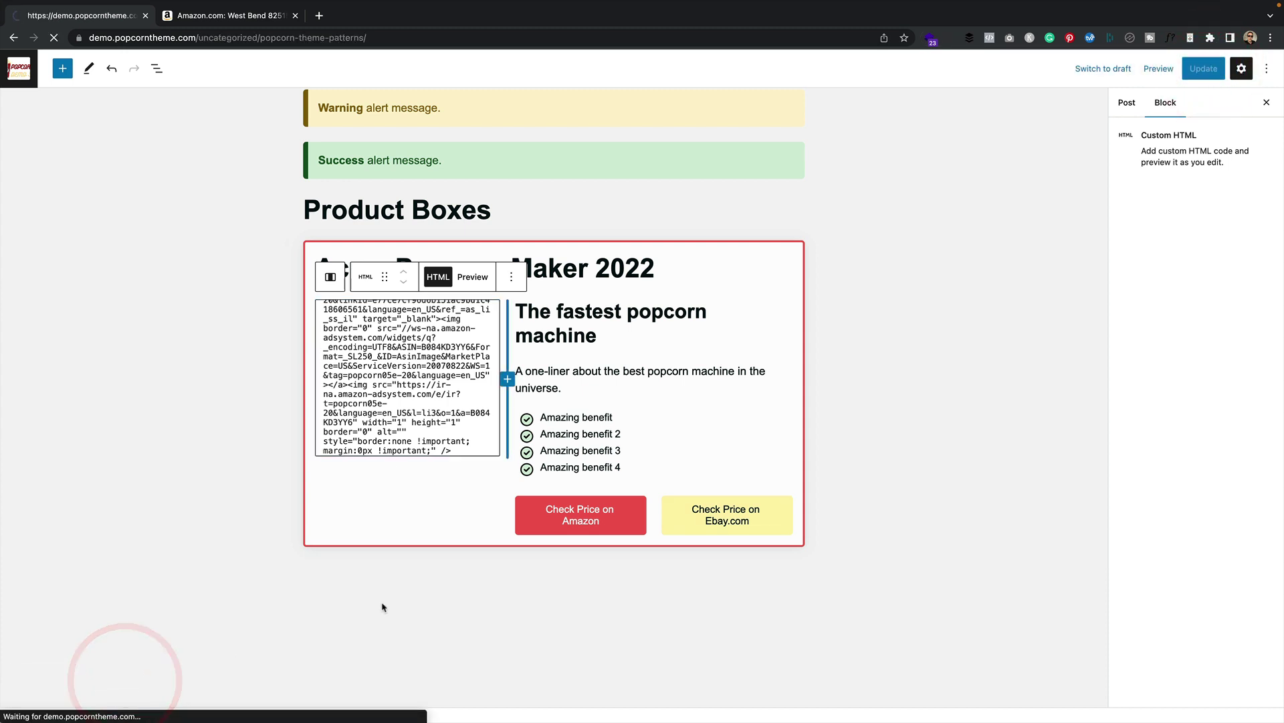
scroll(666, 539, "down", 12)
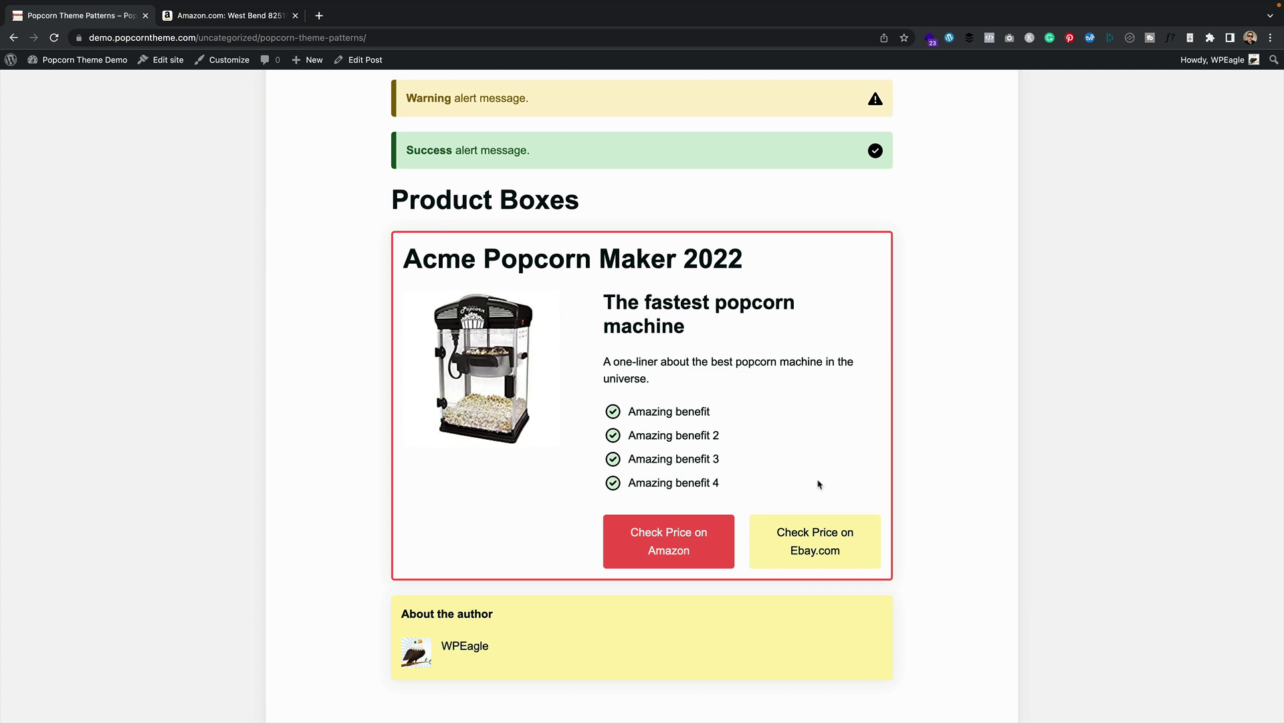
mouse_move(524, 387)
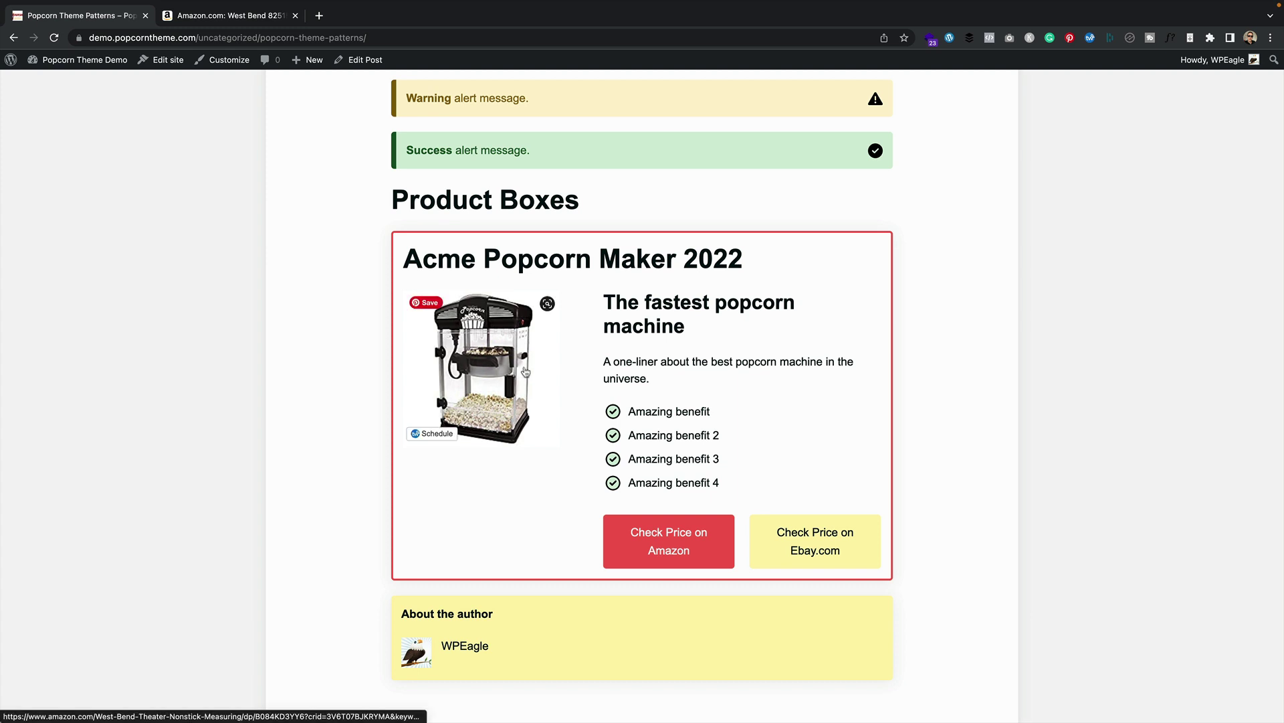
scroll(558, 390, "up", 6)
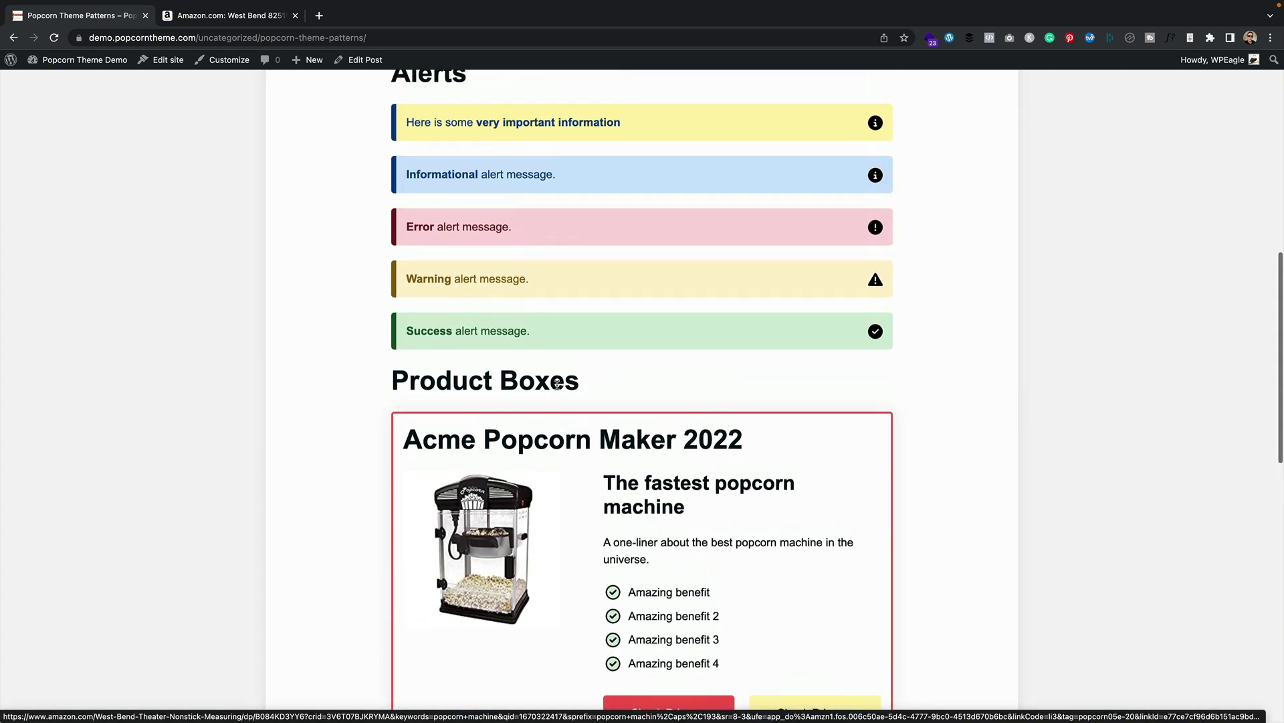
scroll(556, 389, "down", 7)
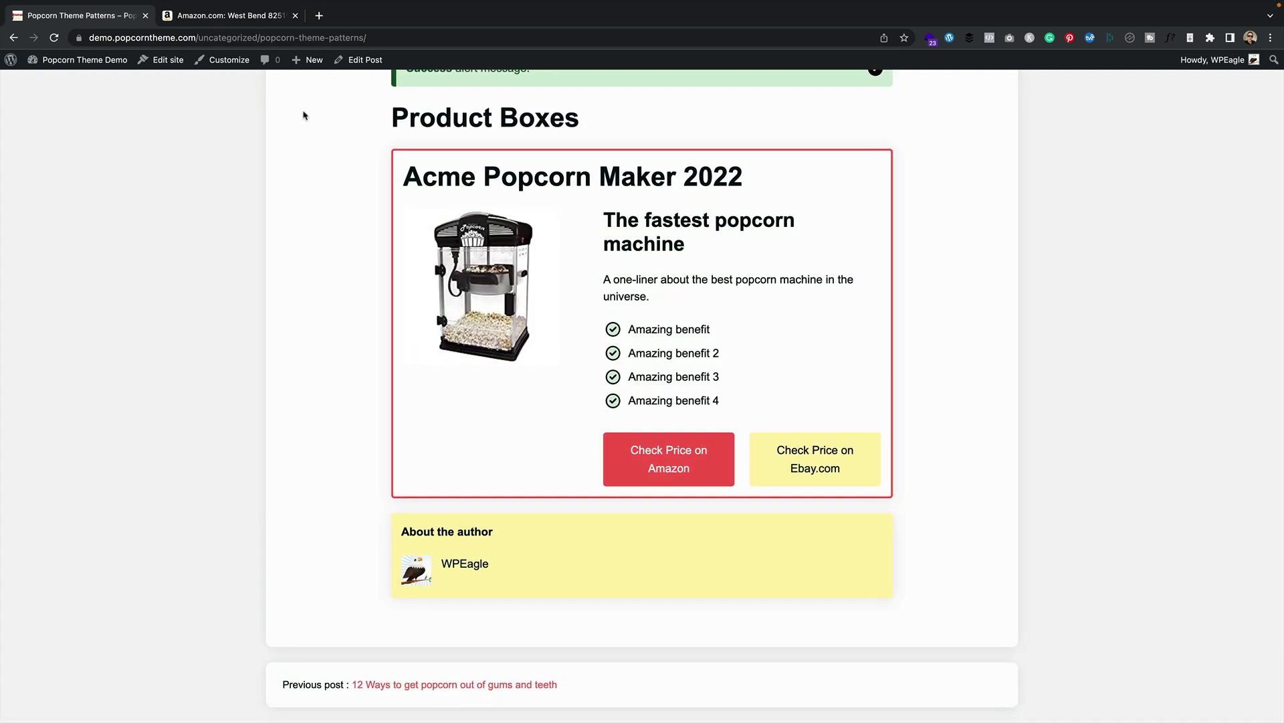
Insert the Product block 3 and Product block 2 patterns from Popcorn products below the product box
left_click(361, 60)
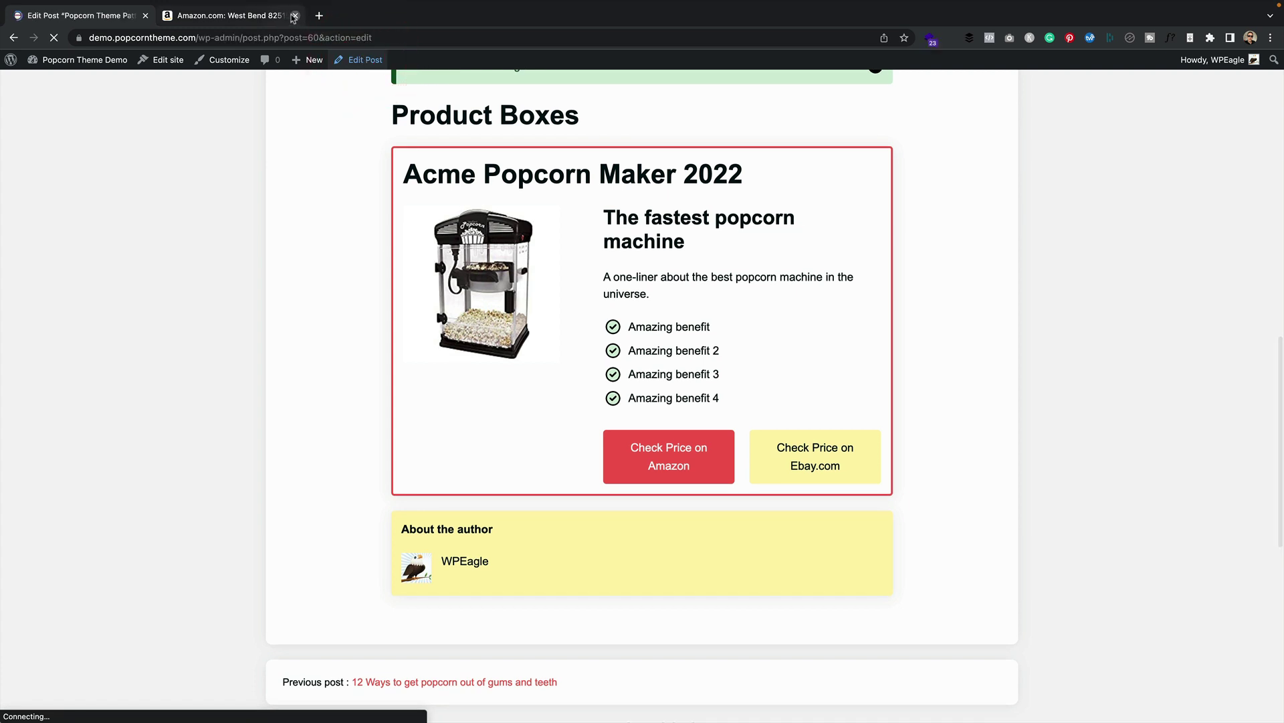
scroll(545, 281, "down", 7)
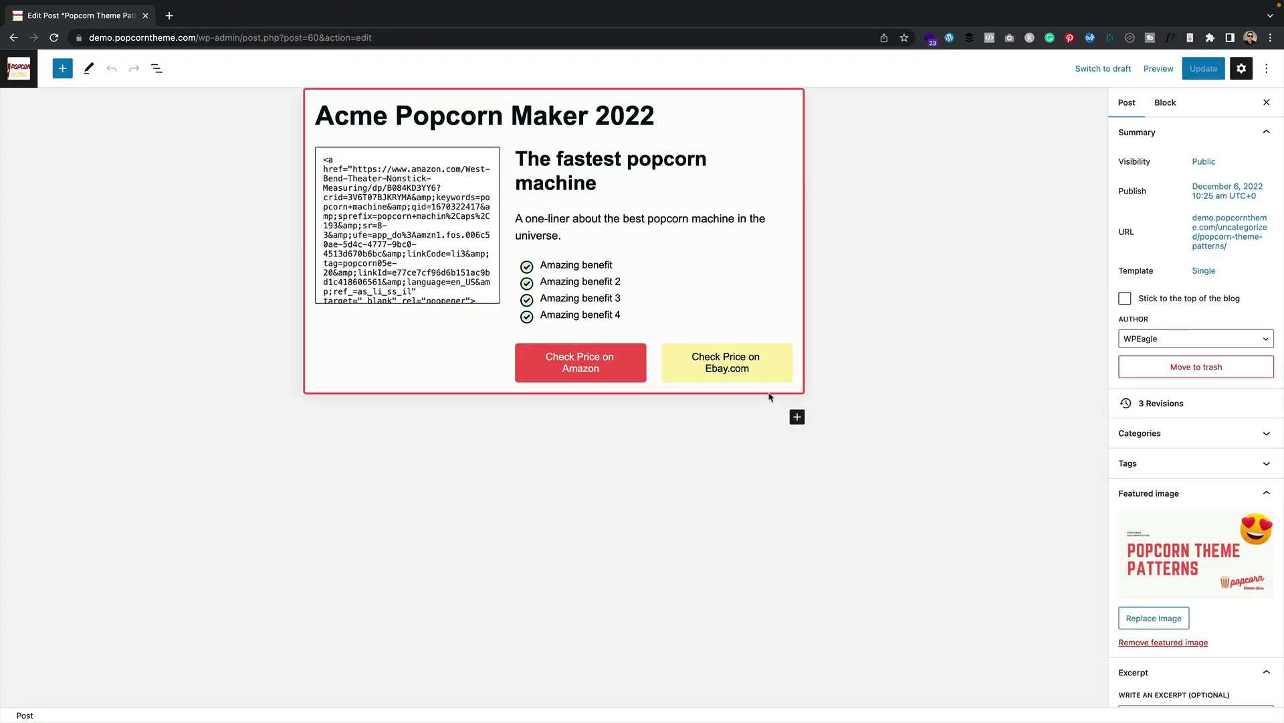
left_click(797, 417)
left_click(939, 615)
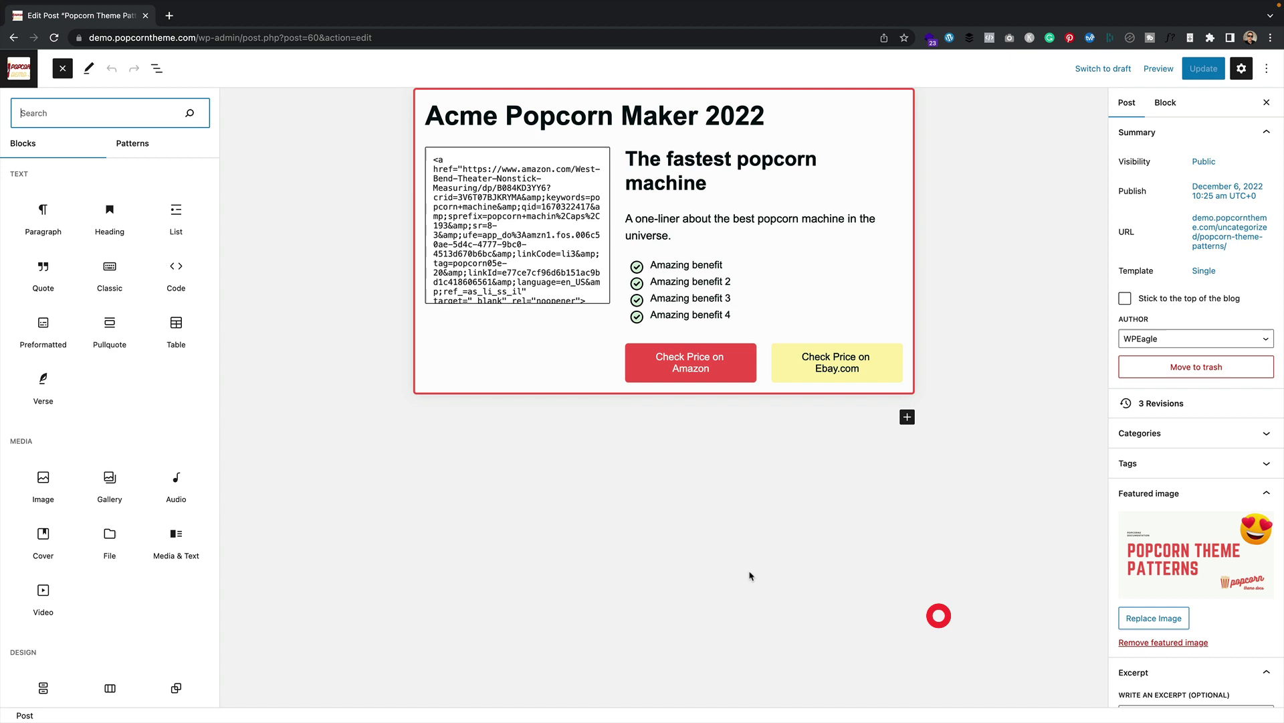
left_click(132, 143)
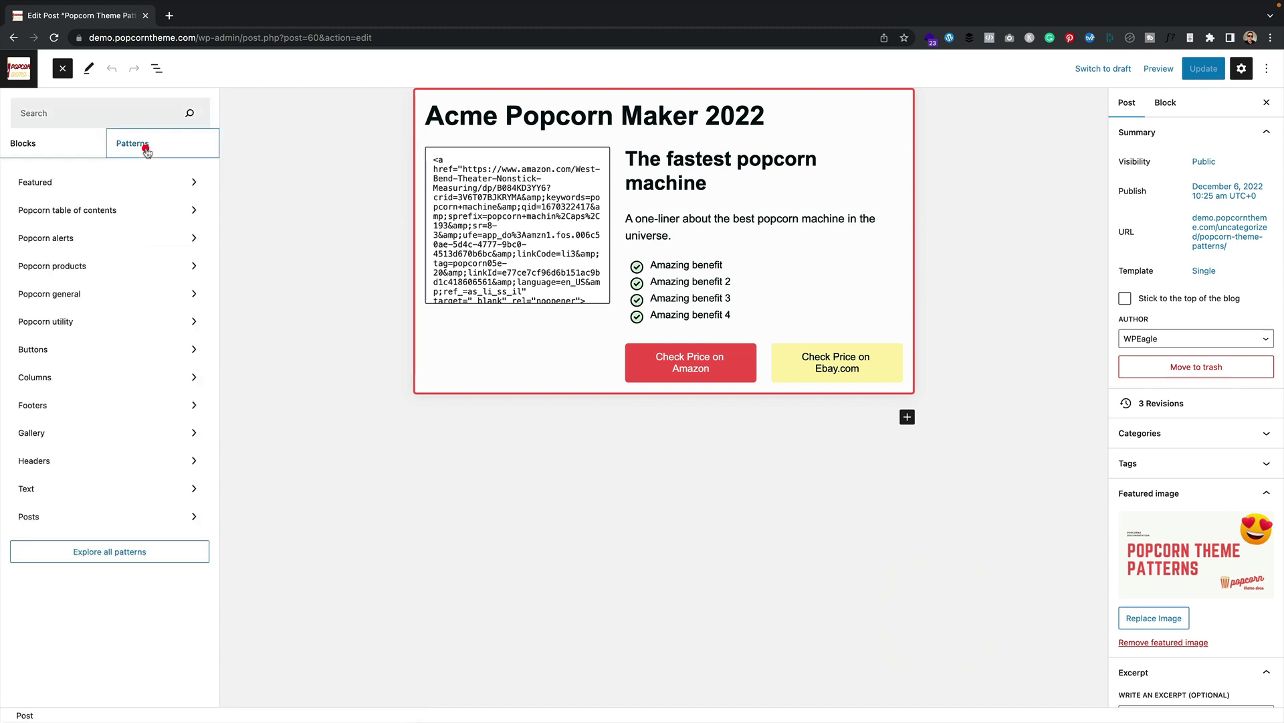
left_click(100, 265)
scroll(346, 197, "down", 1)
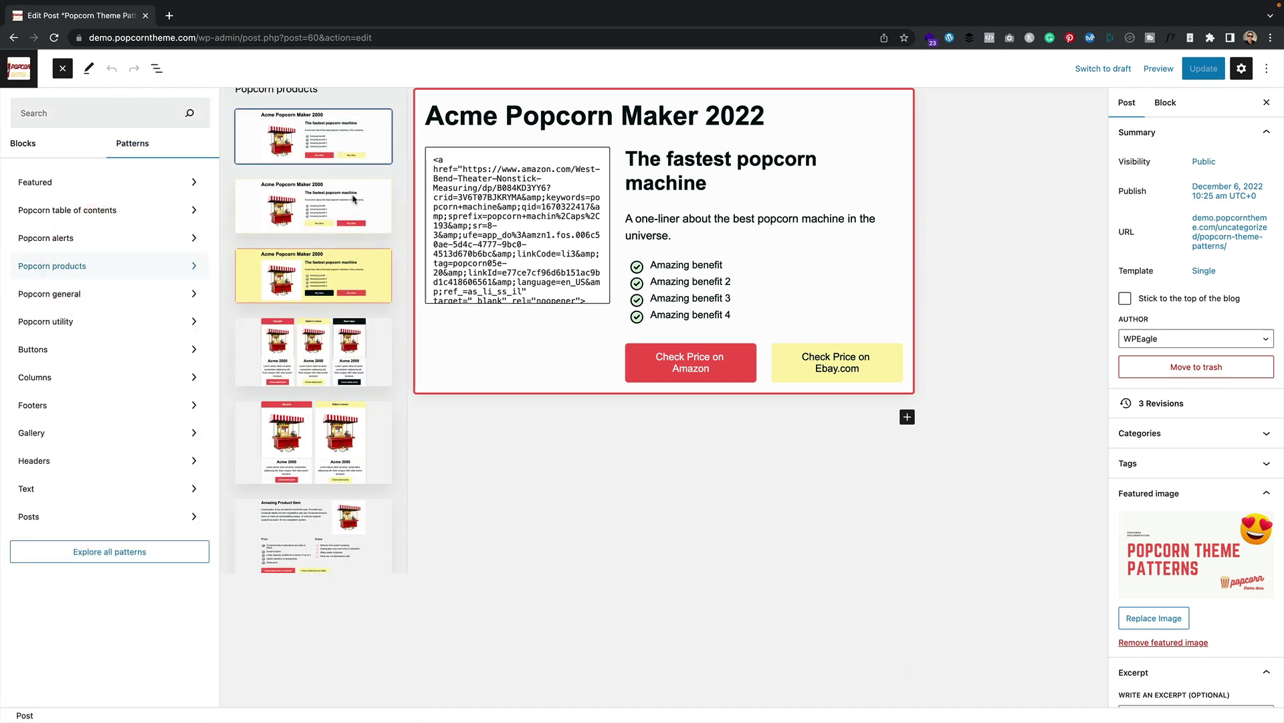
left_click(358, 250)
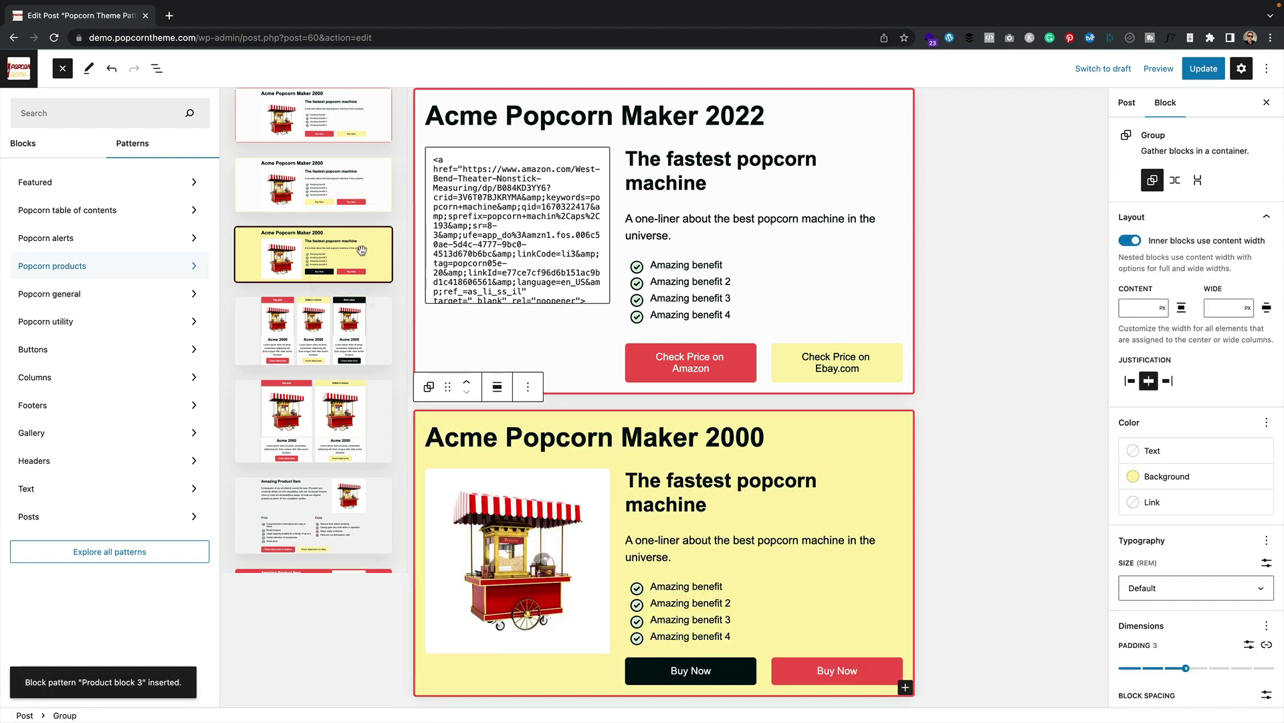
scroll(360, 198, "up", 1)
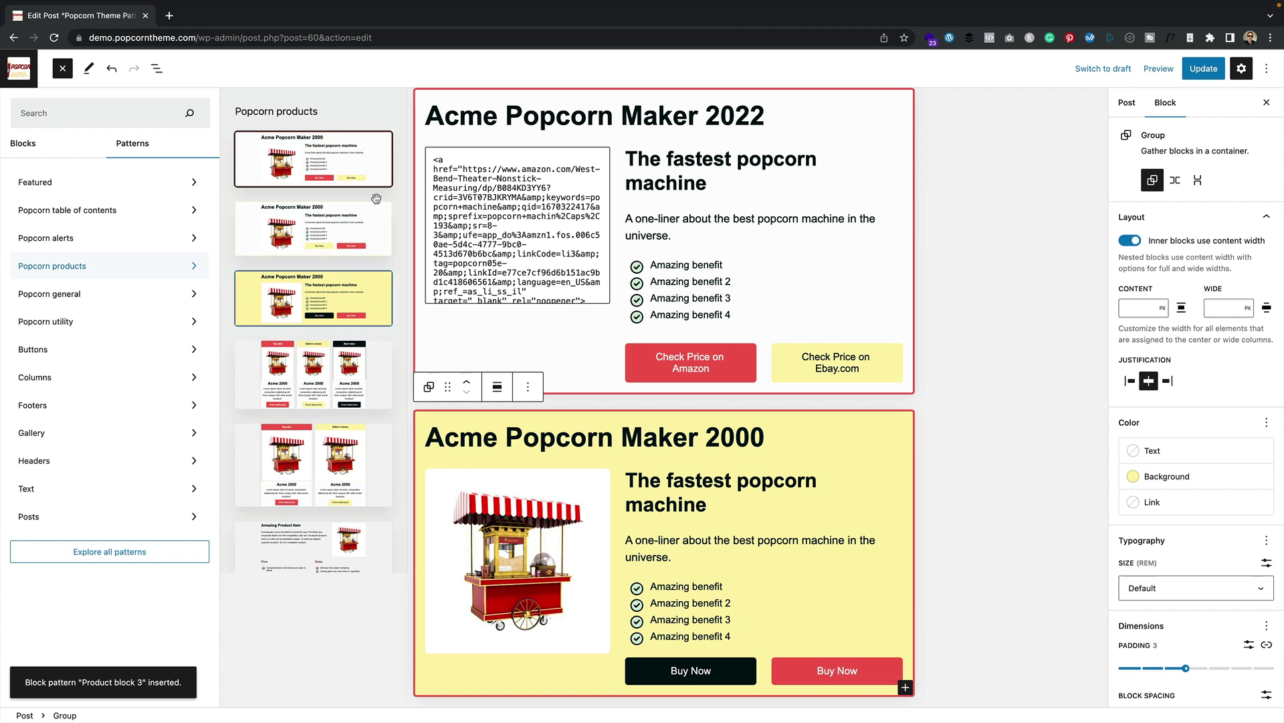
scroll(411, 230, "down", 1)
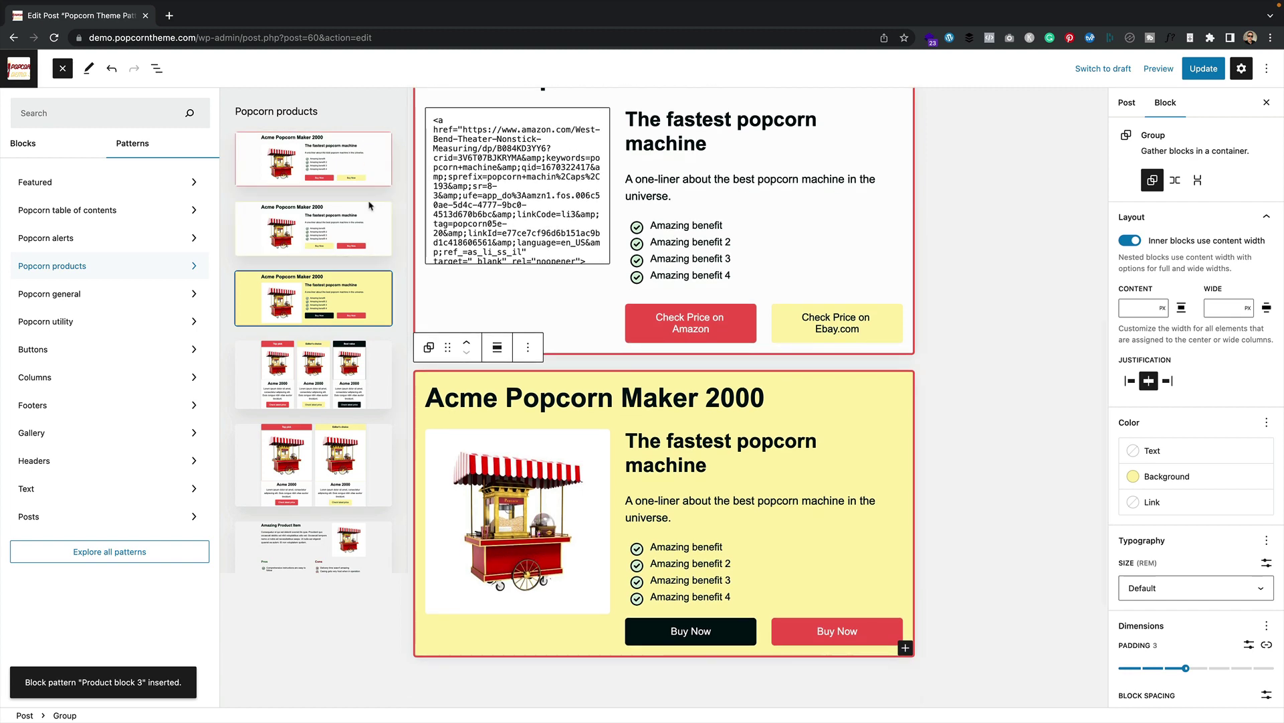
left_click(354, 223)
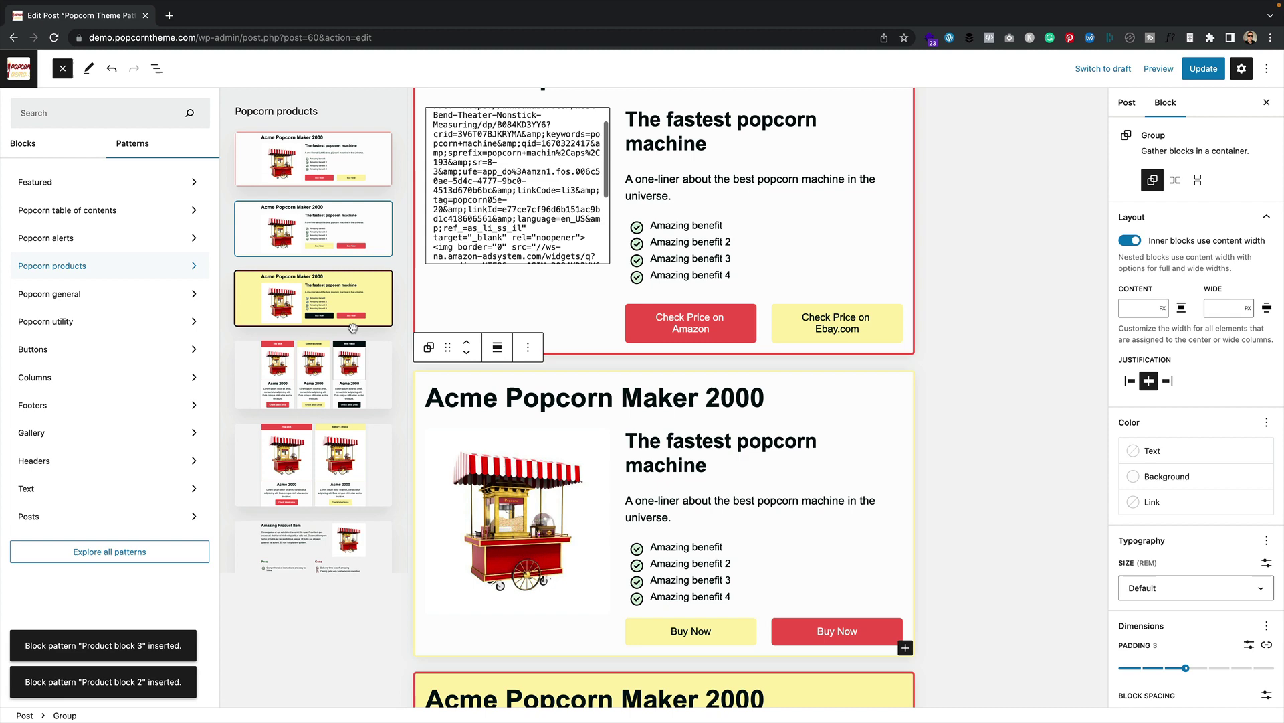
Insert the Product choice 1, Product choice 2, Product highlight 1 and Product highlight 2 patterns
scroll(352, 328, "down", 2)
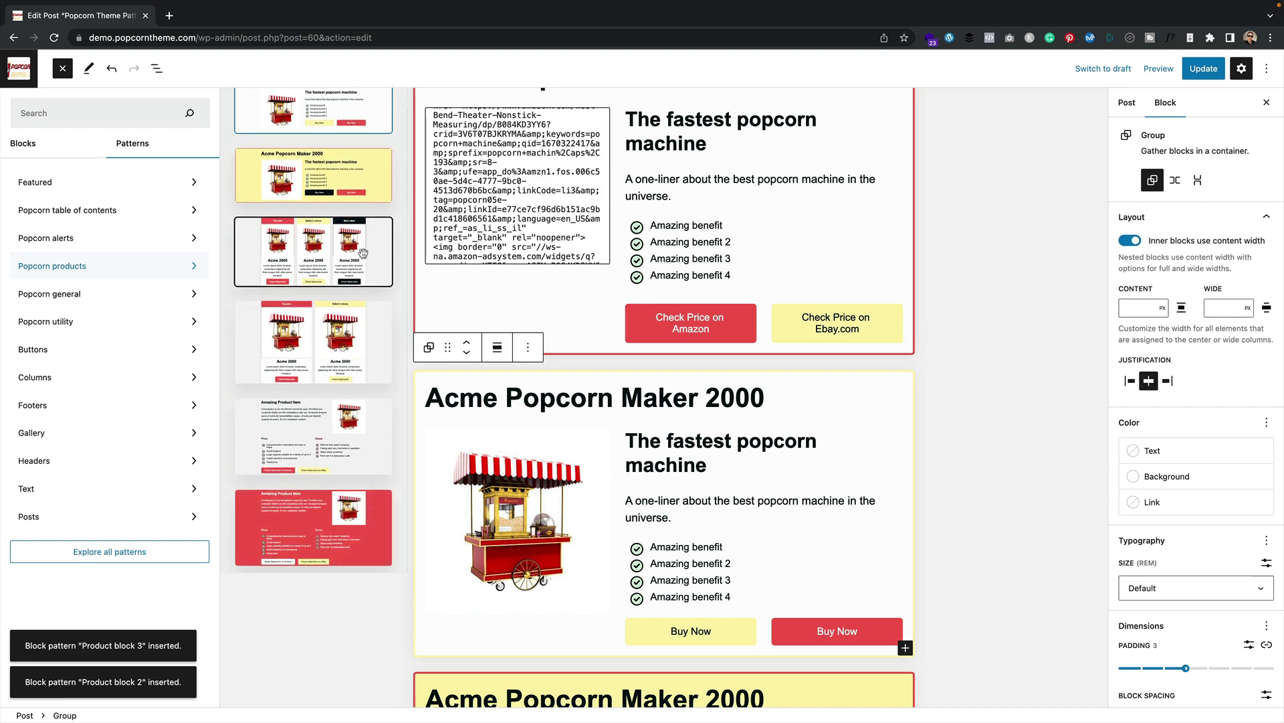
left_click(367, 249)
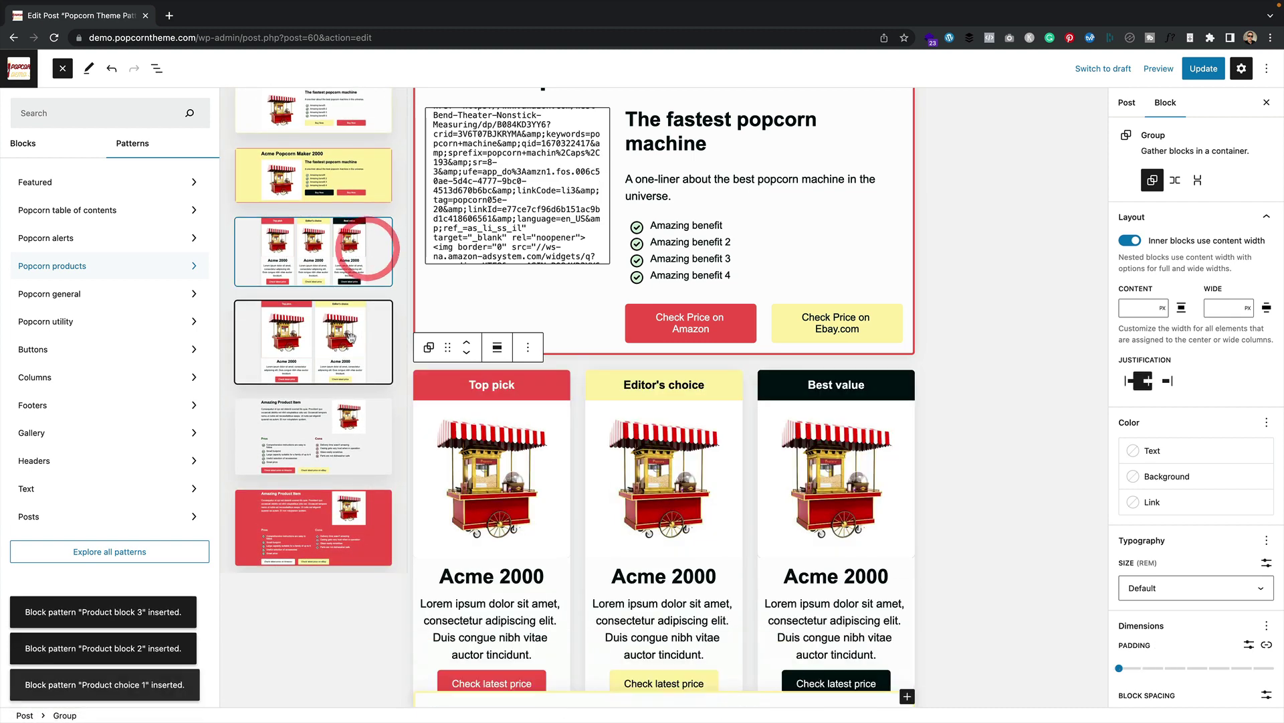
left_click(351, 337)
left_click(343, 431)
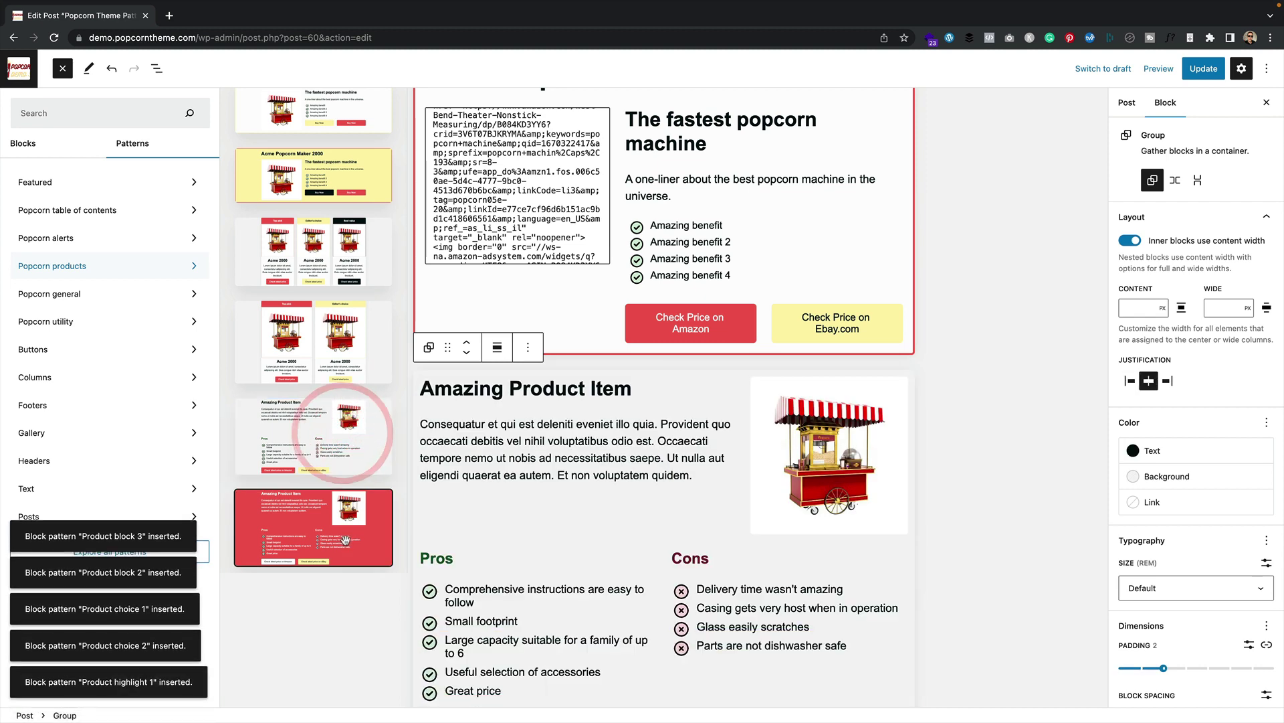
left_click(345, 540)
scroll(620, 493, "down", 3)
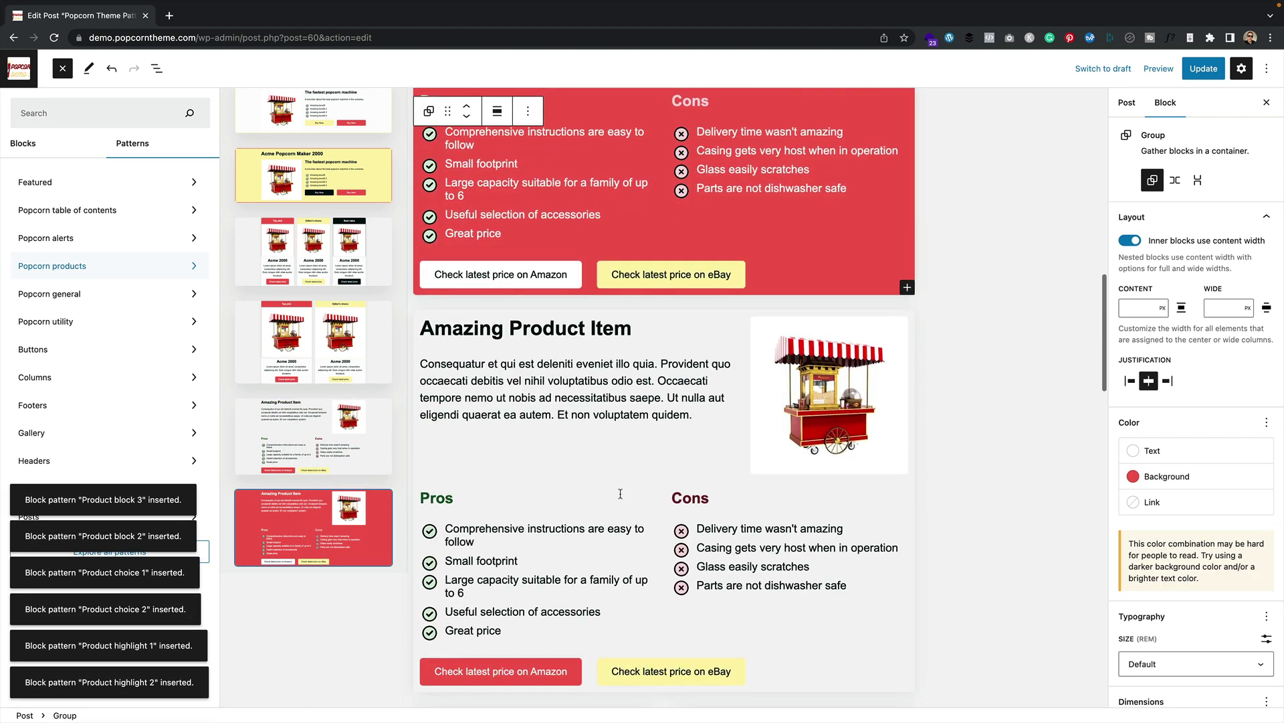
scroll(620, 493, "down", 3)
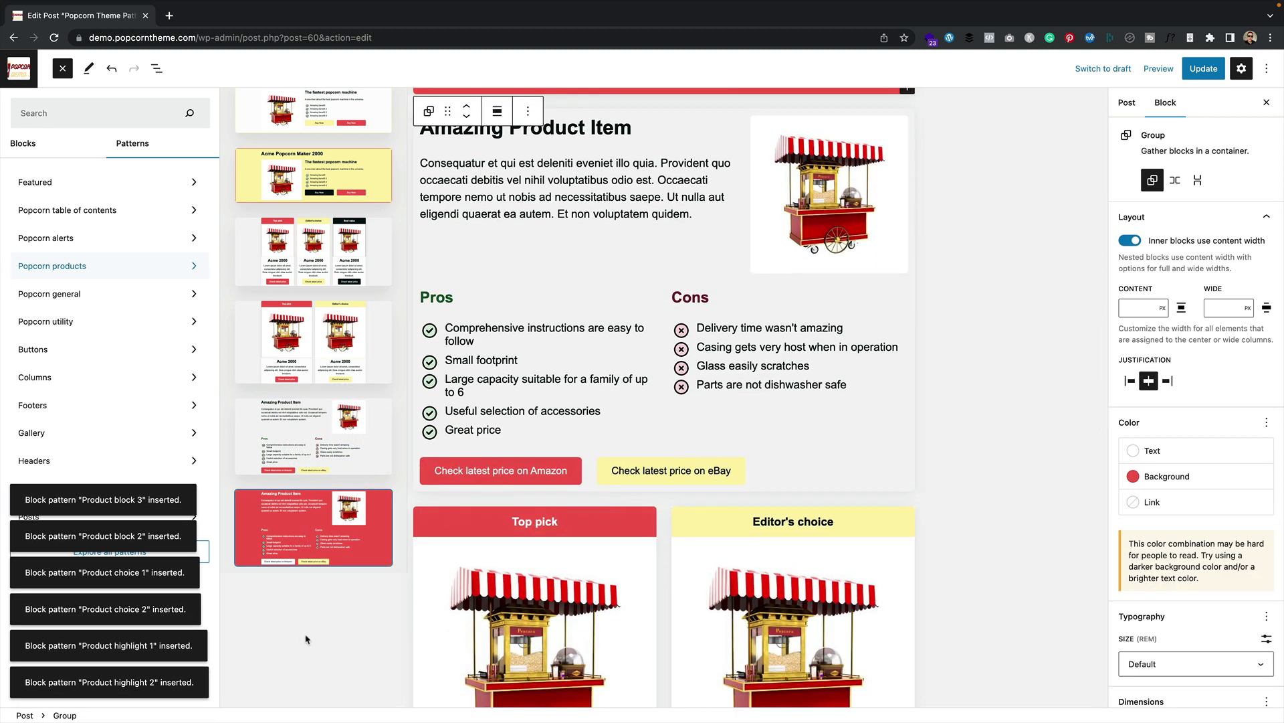
Scroll through the post to review the newly inserted product patterns
left_click(306, 639)
scroll(535, 535, "down", 3)
left_click(711, 417)
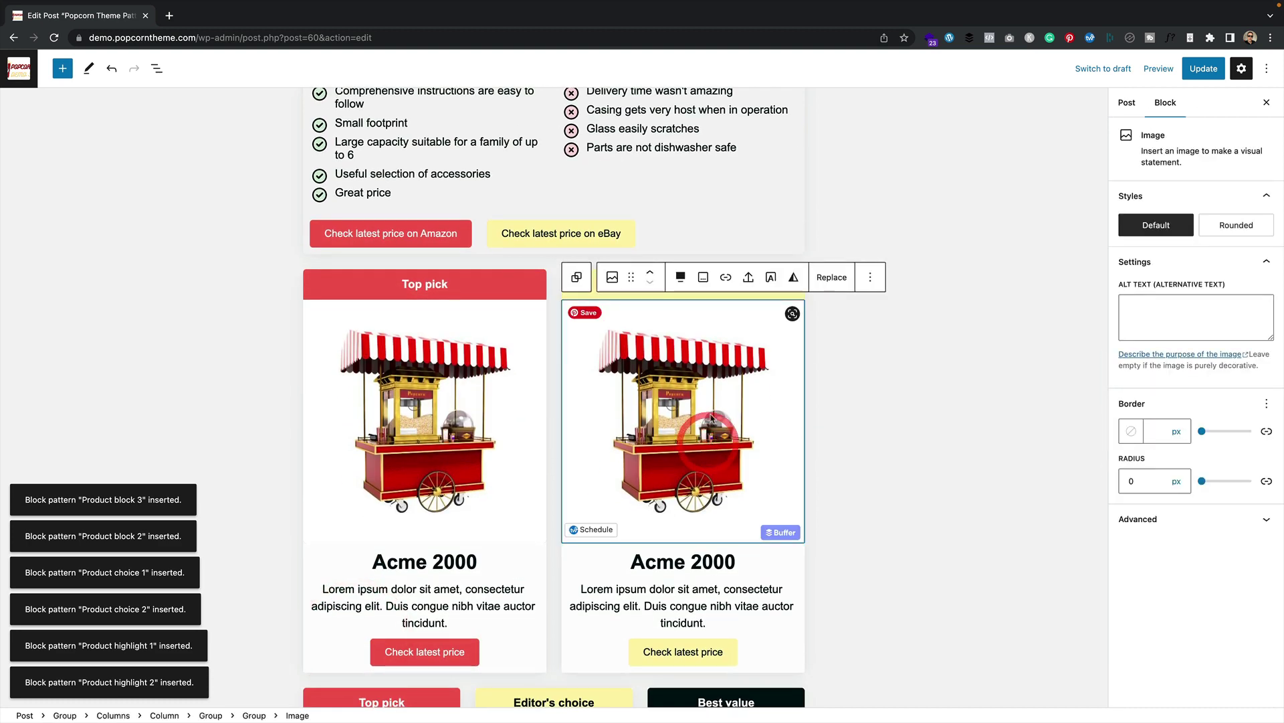
scroll(694, 385, "down", 1)
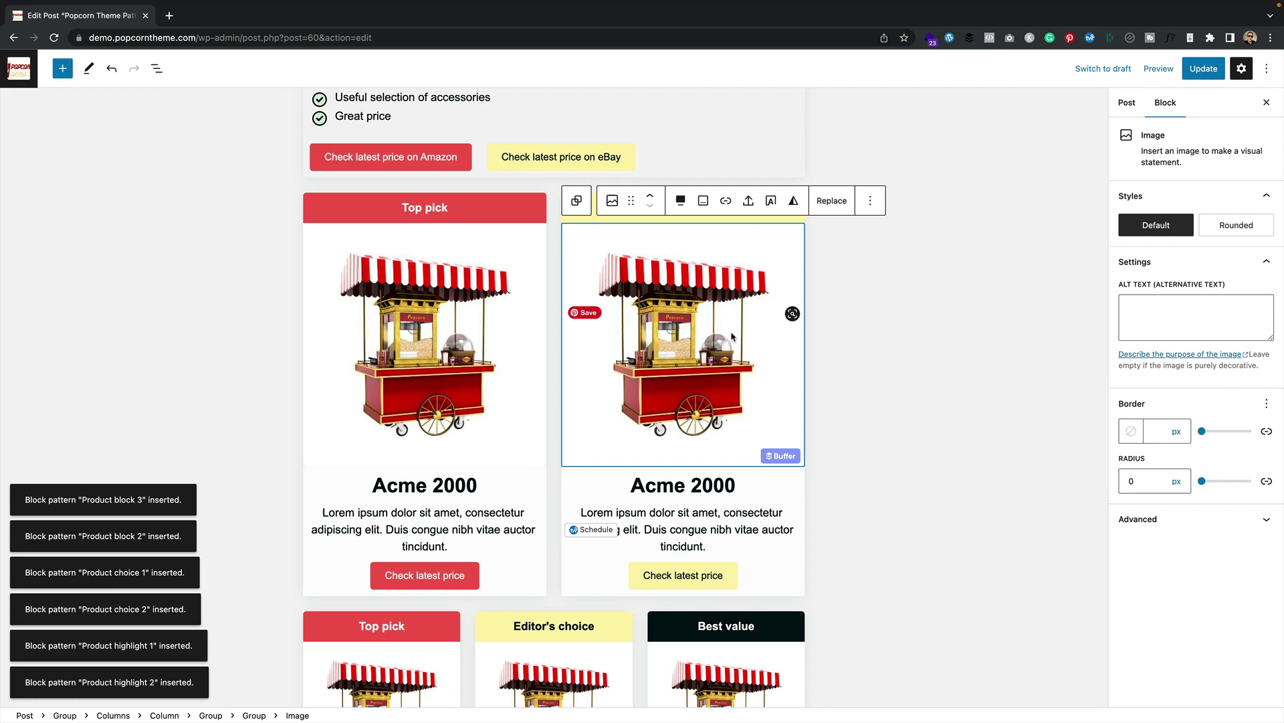
scroll(932, 493, "down", 4)
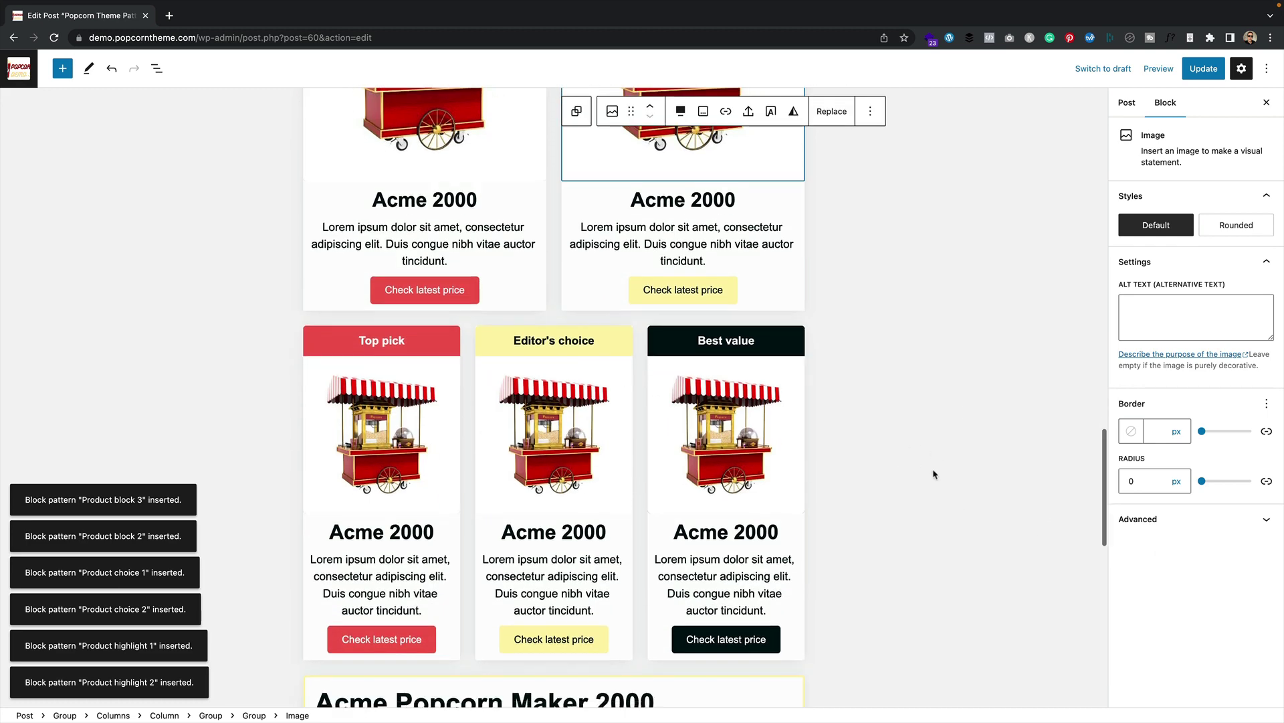
scroll(934, 474, "down", 2)
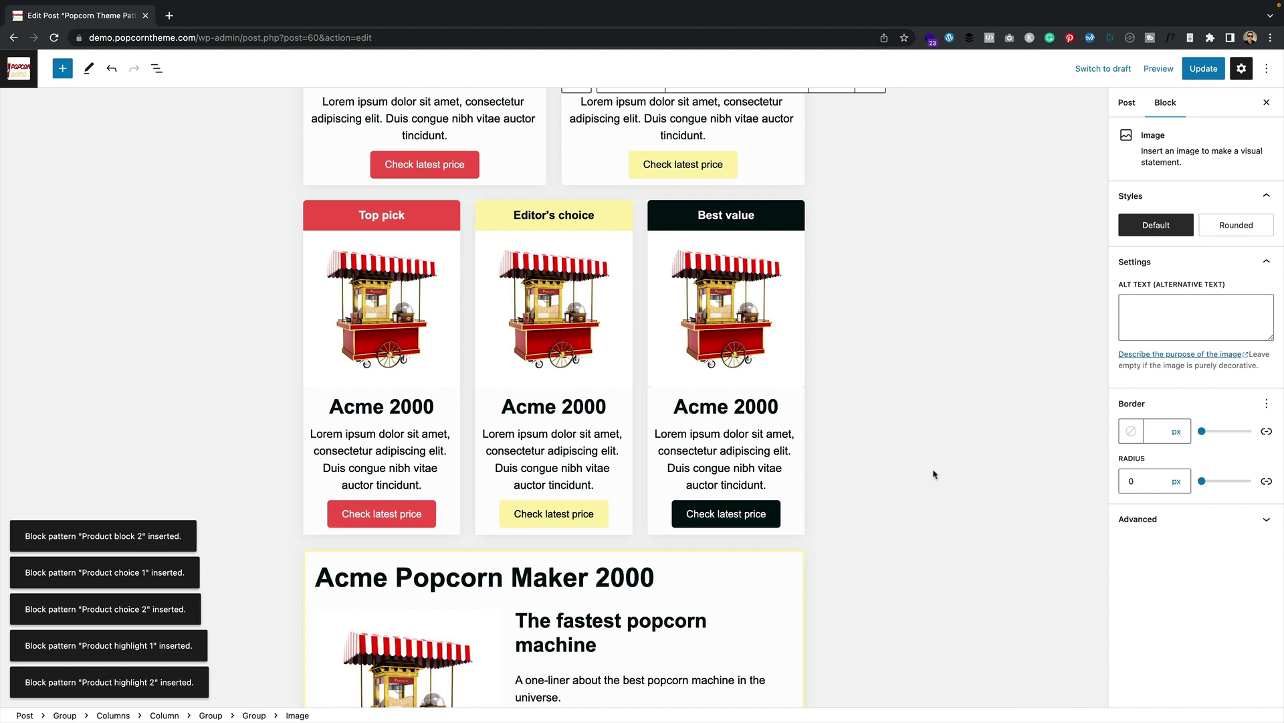
scroll(934, 475, "up", 3)
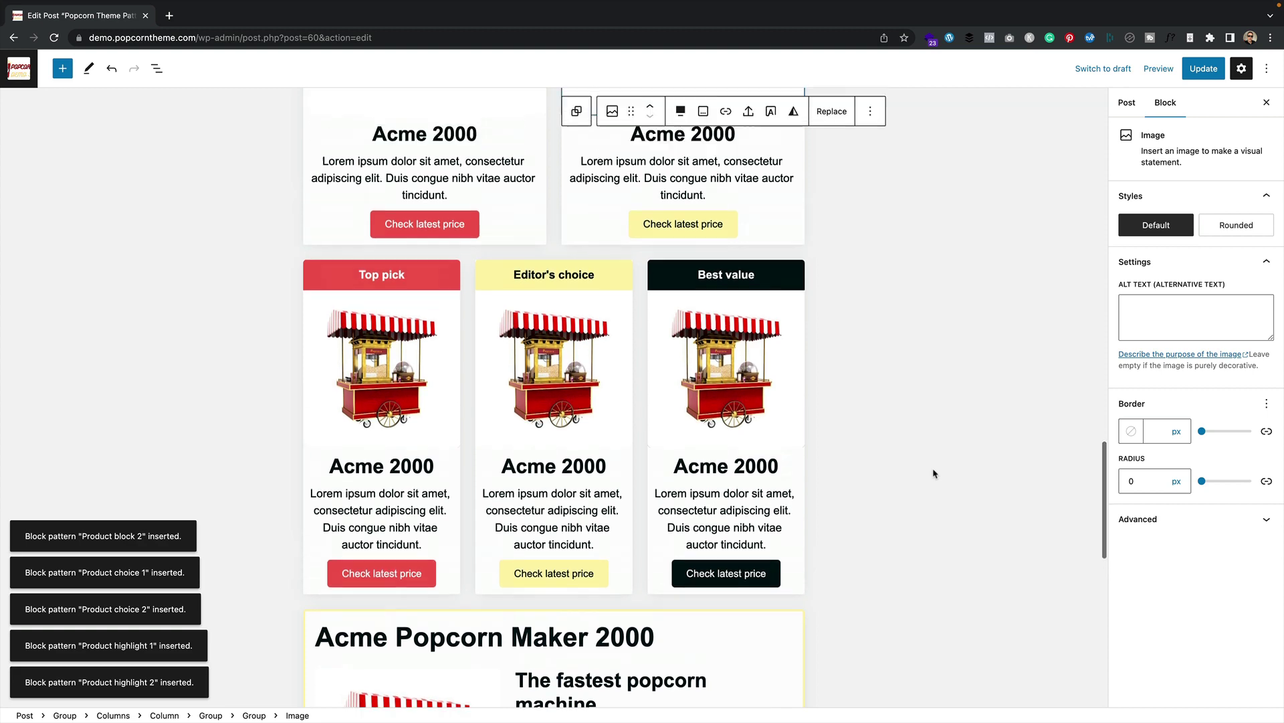
scroll(934, 474, "up", 8)
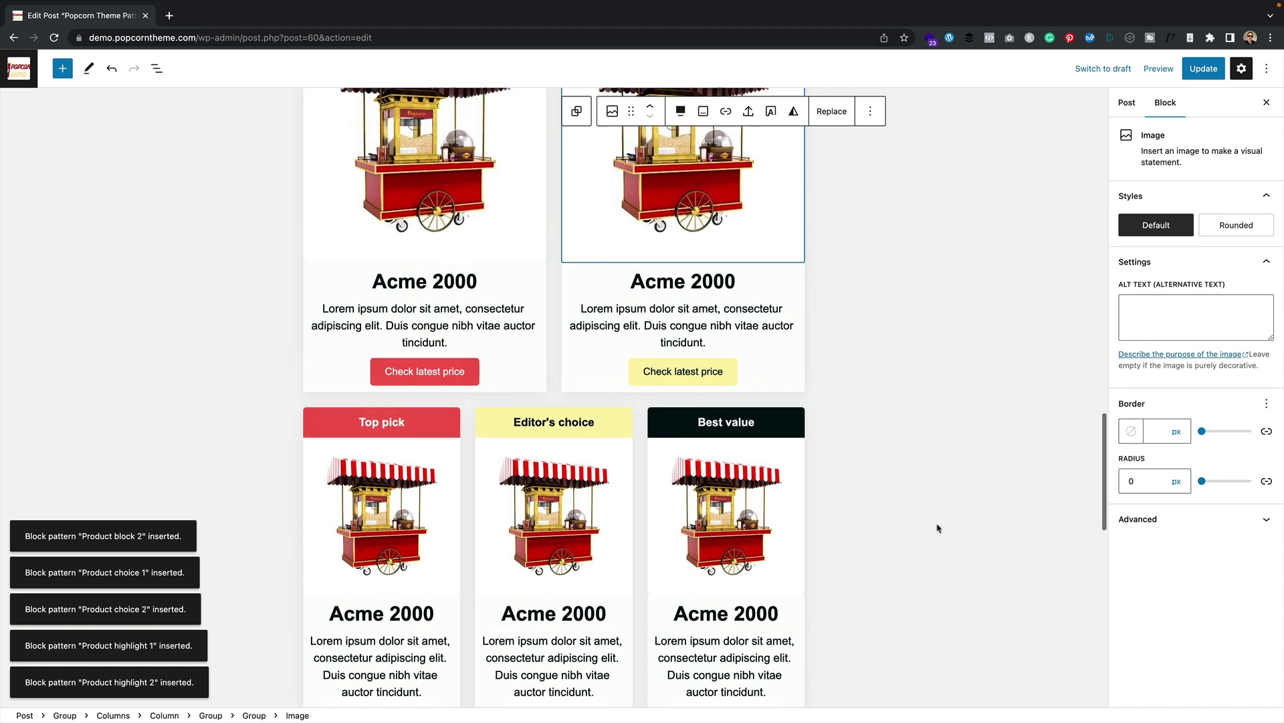
scroll(820, 542, "up", 4)
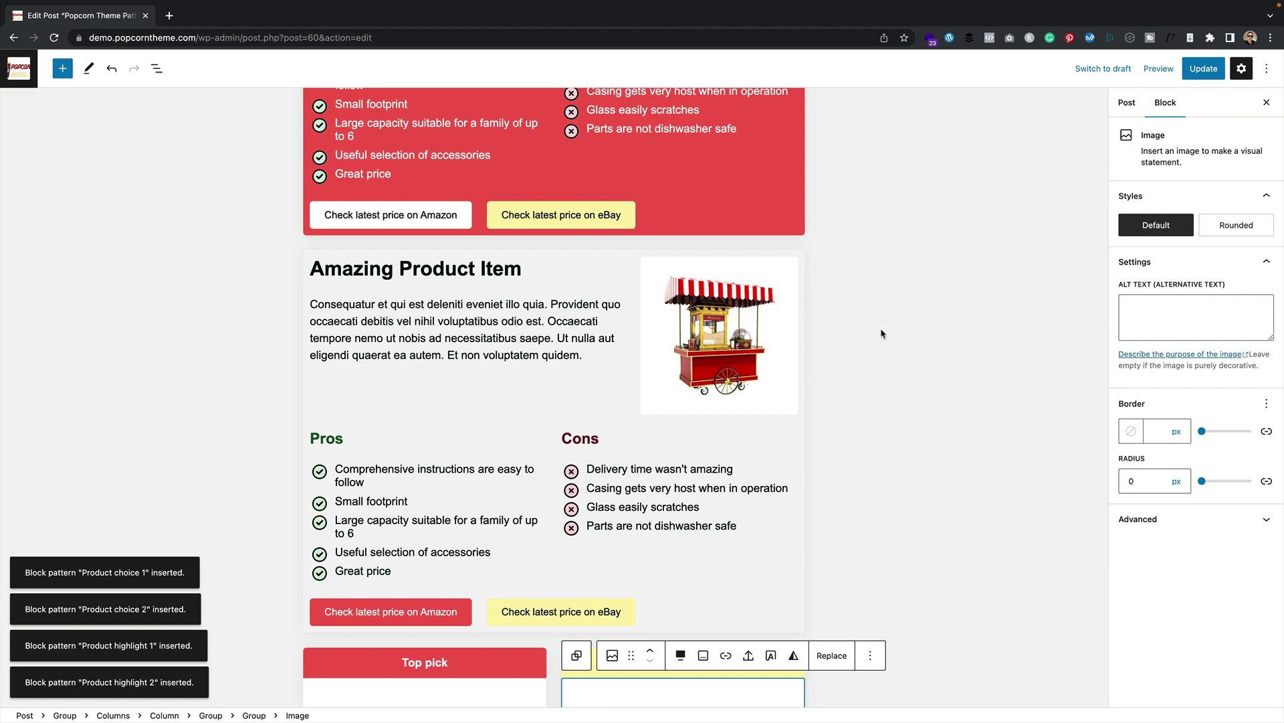
scroll(881, 333, "up", 12)
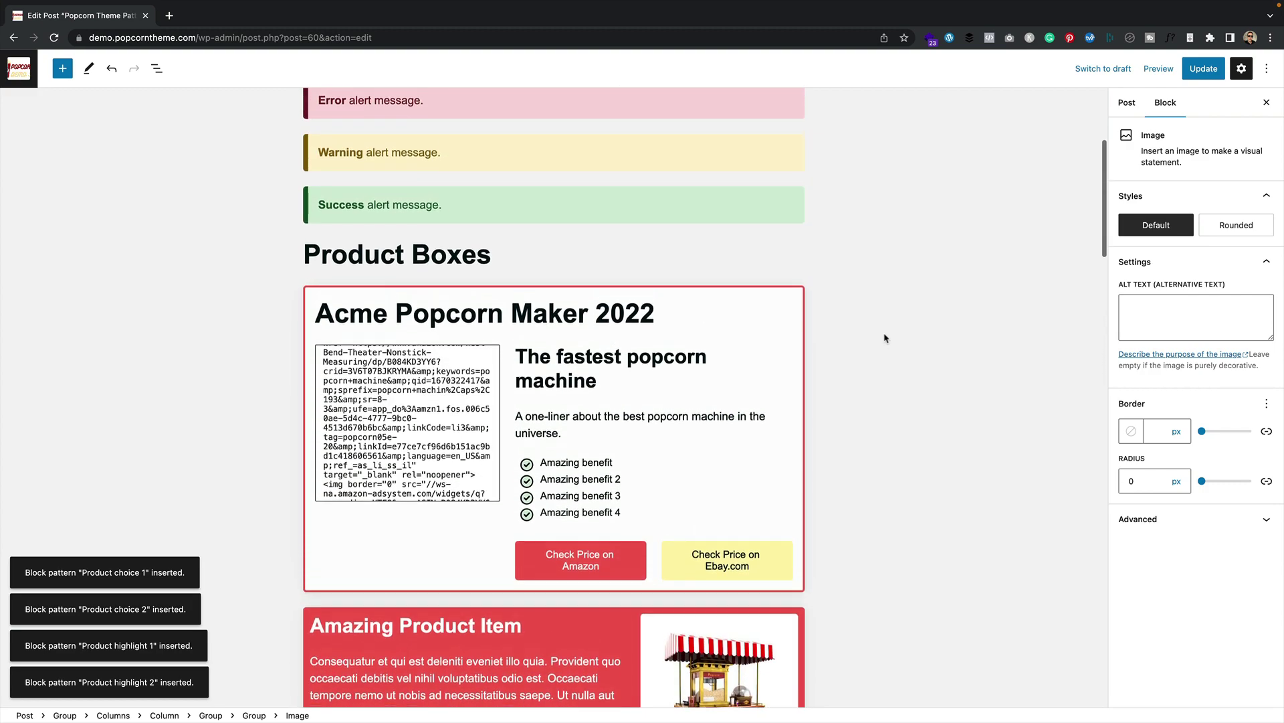
scroll(837, 339, "down", 20)
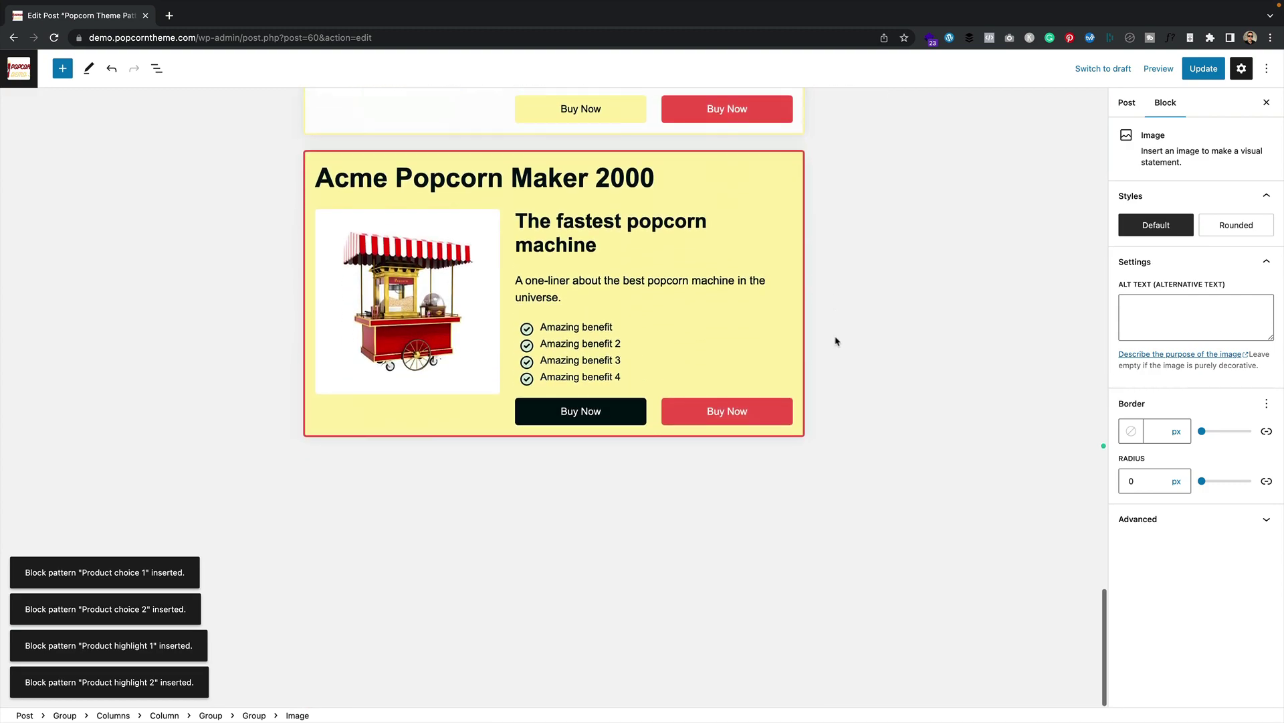
left_click(596, 480)
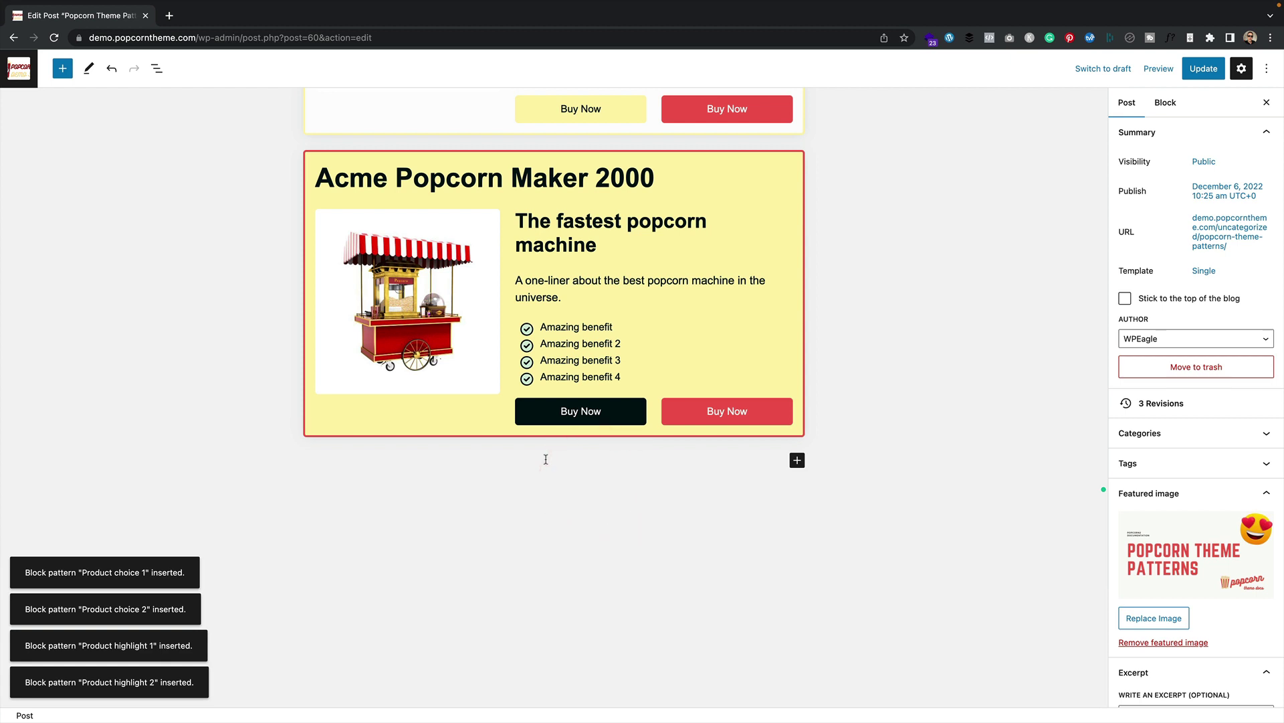
Add the heading 'Popcorn Theme General Patterns' after the last product box
scroll(756, 495, "up", 1)
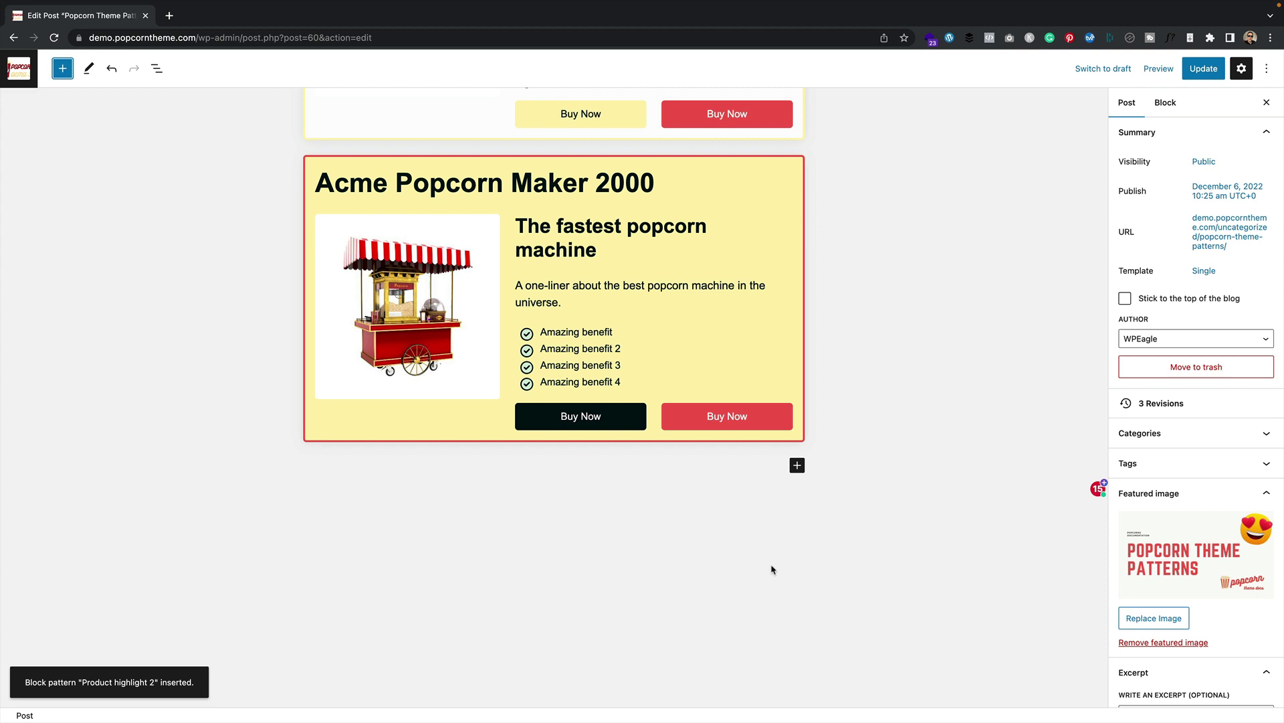
left_click(795, 474)
left_click(904, 559)
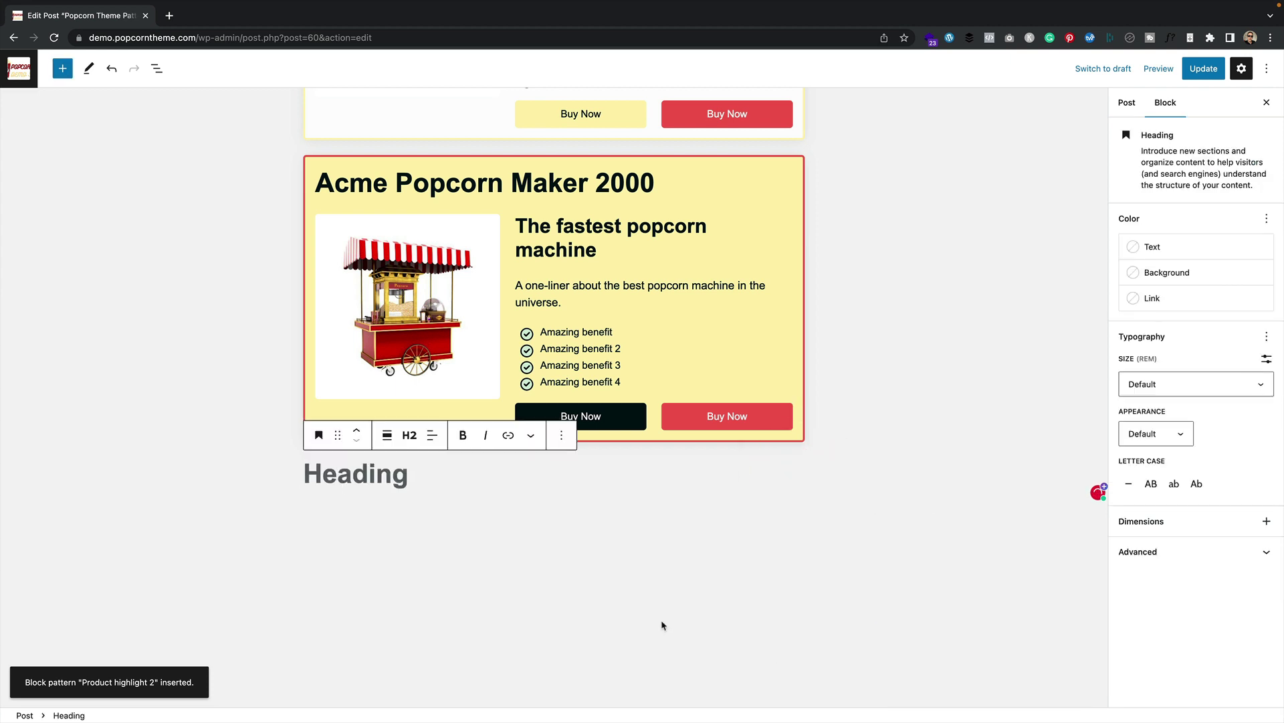
type("Popc")
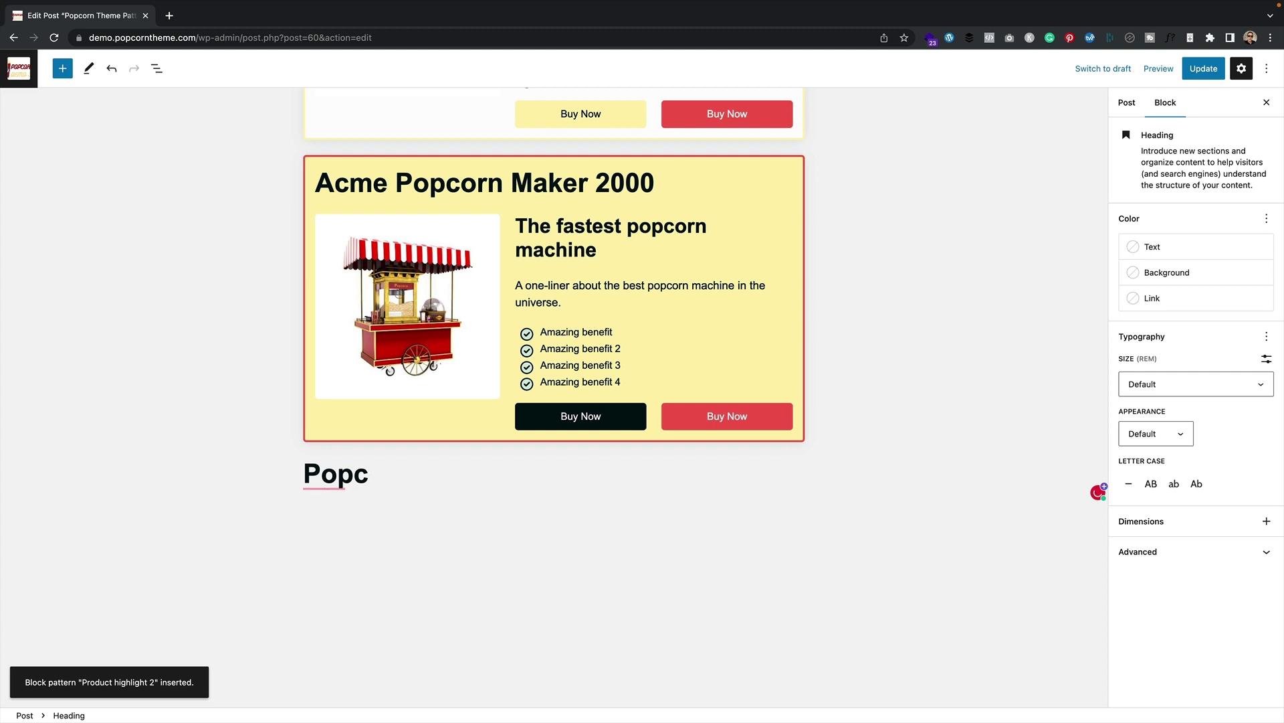
type("orn Theme General Patterns")
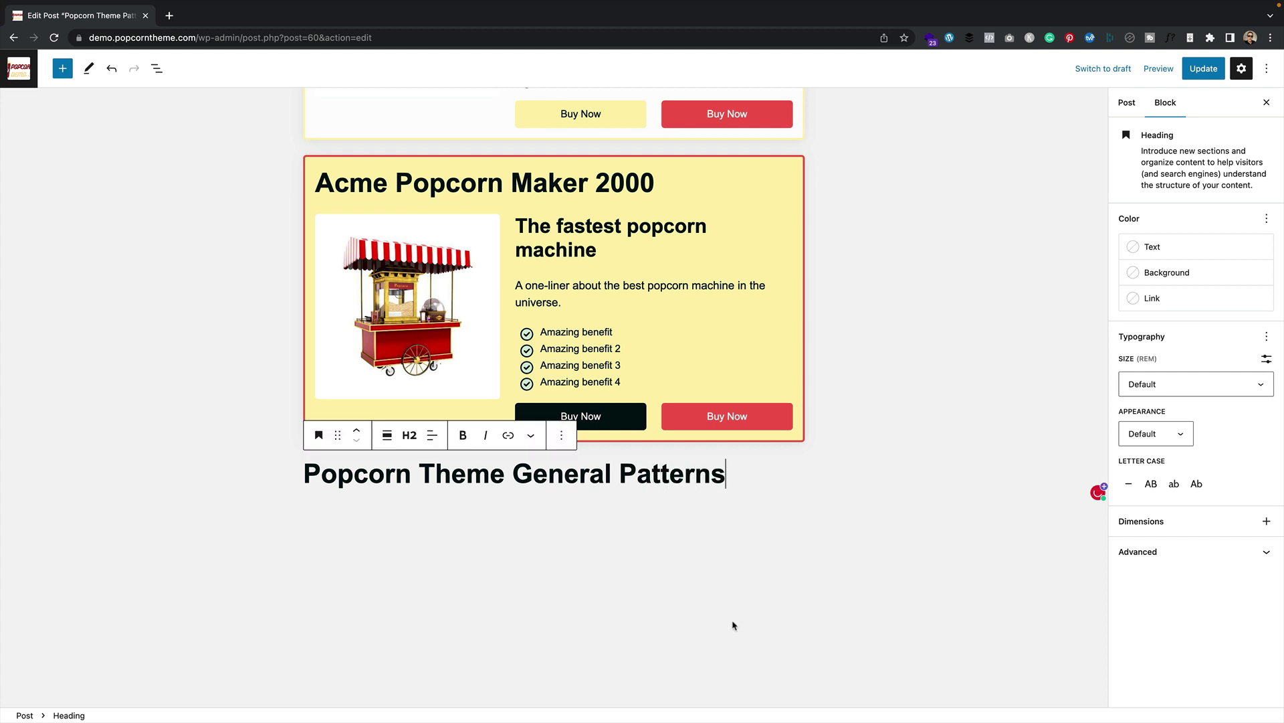
key("Return")
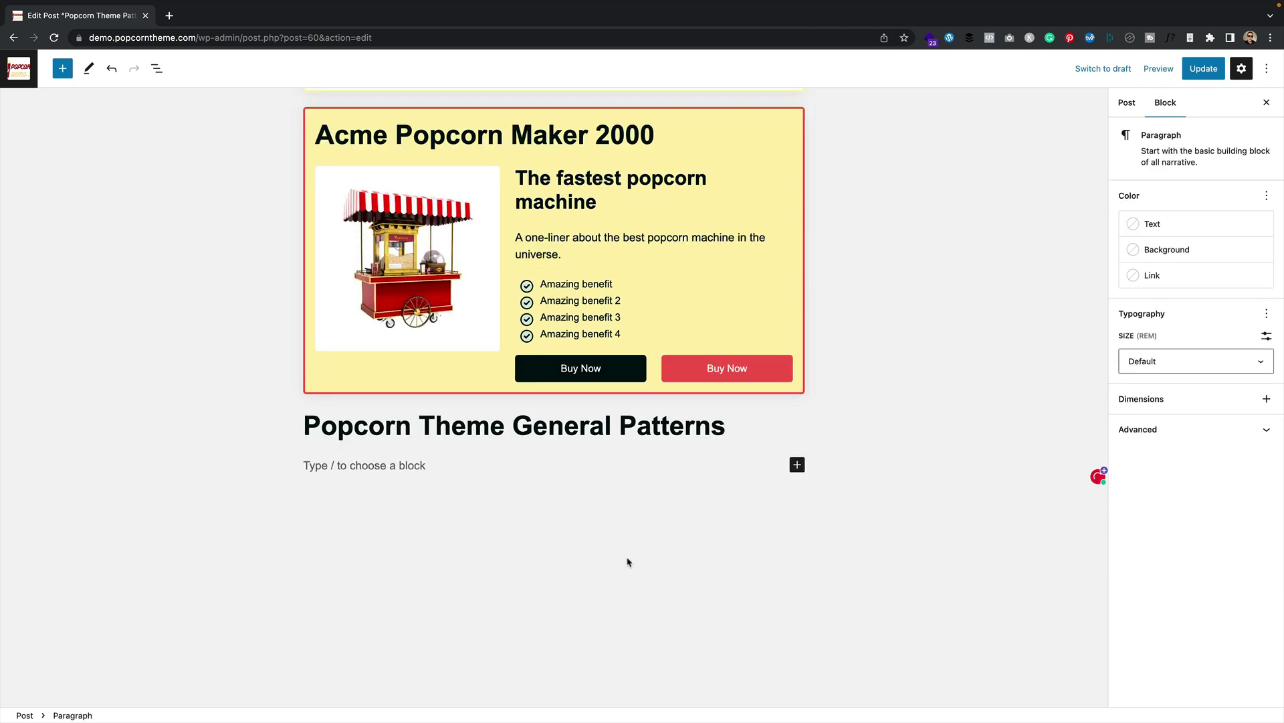
Insert the Conclusion pattern from the Popcorn general patterns
left_click(797, 464)
left_click(908, 664)
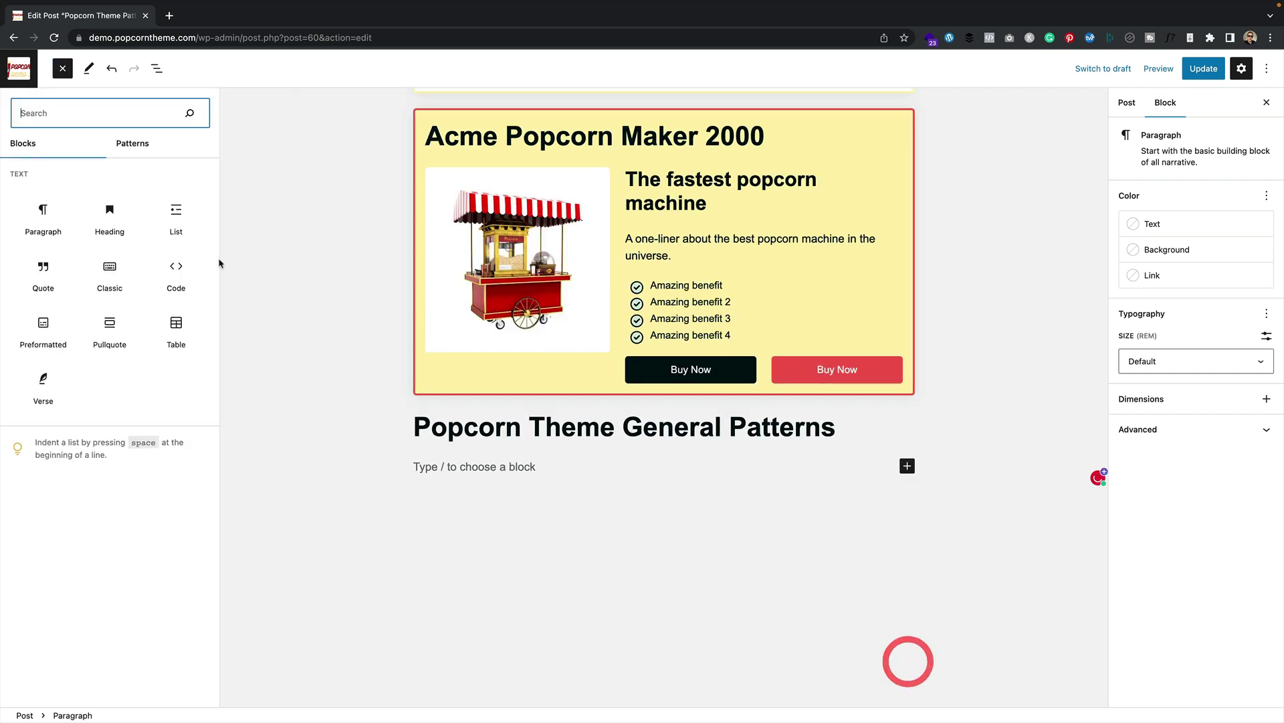
left_click(137, 142)
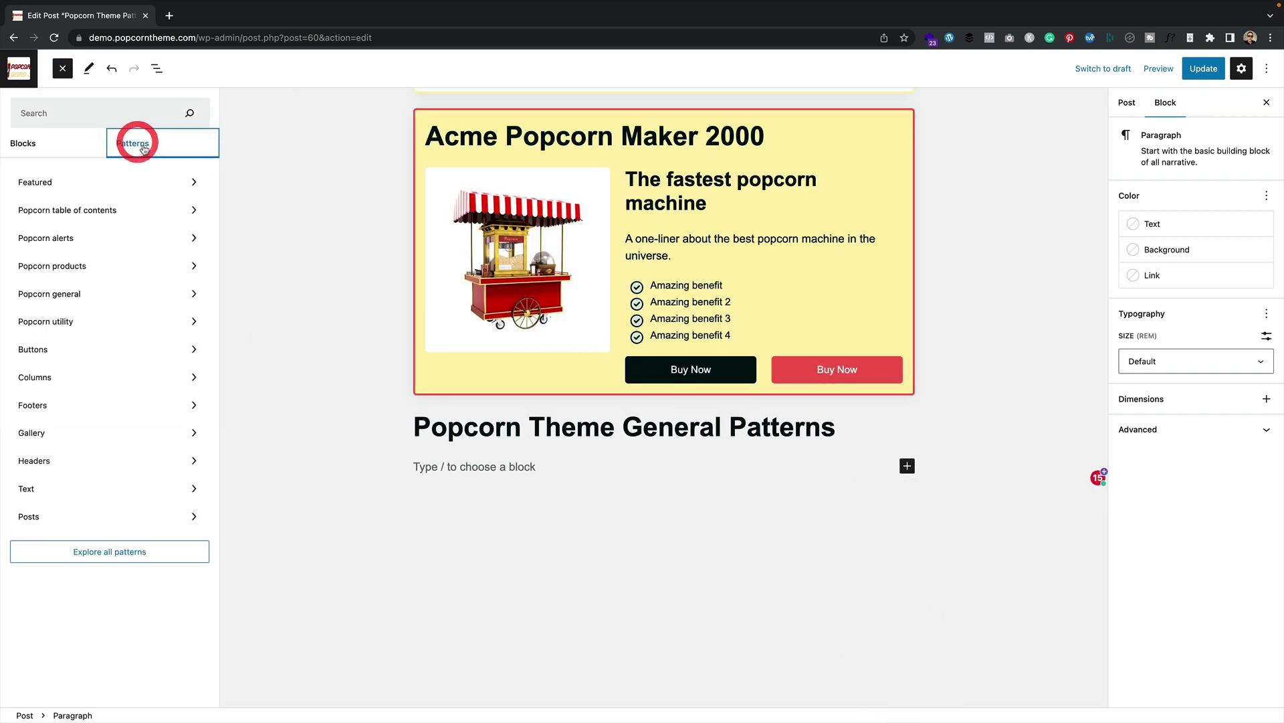
left_click(115, 304)
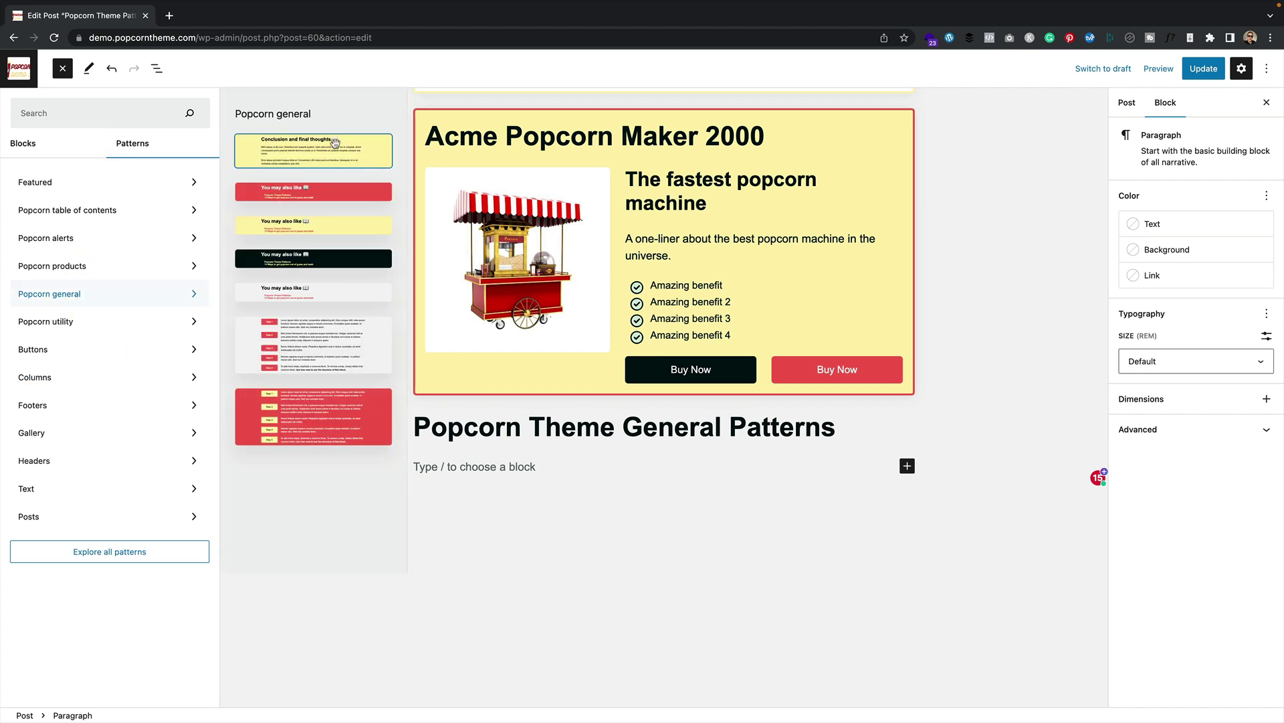
left_click(362, 147)
Insert the red, yellow, dark and light Recommended Reading patterns (Primary through Quaternary)
left_click(344, 191)
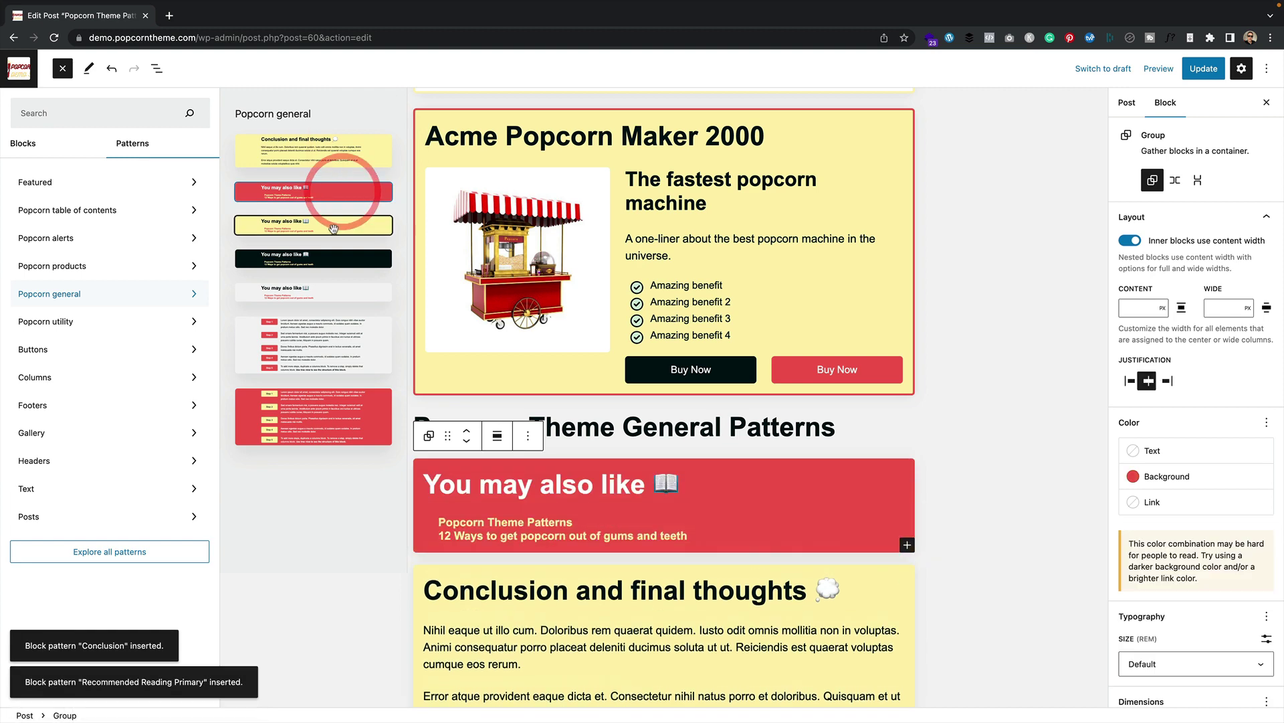
left_click(333, 226)
left_click(330, 260)
left_click(333, 292)
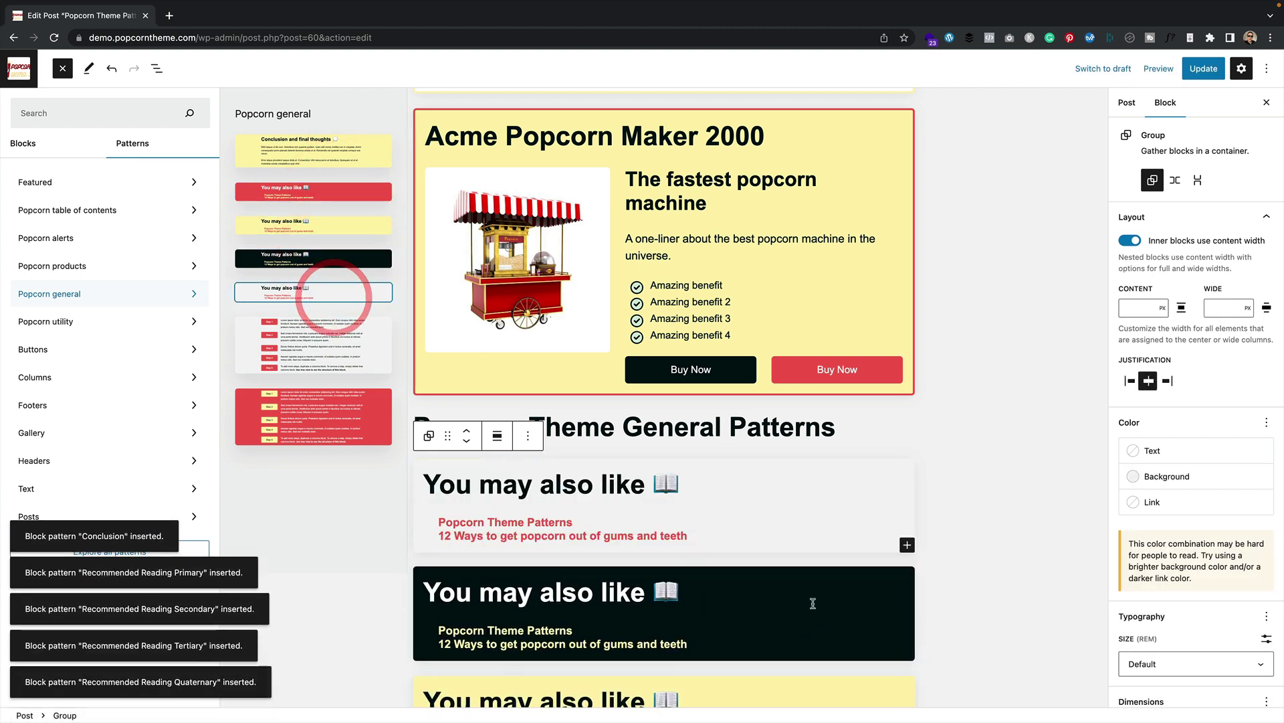
scroll(742, 449, "down", 3)
scroll(691, 478, "down", 2)
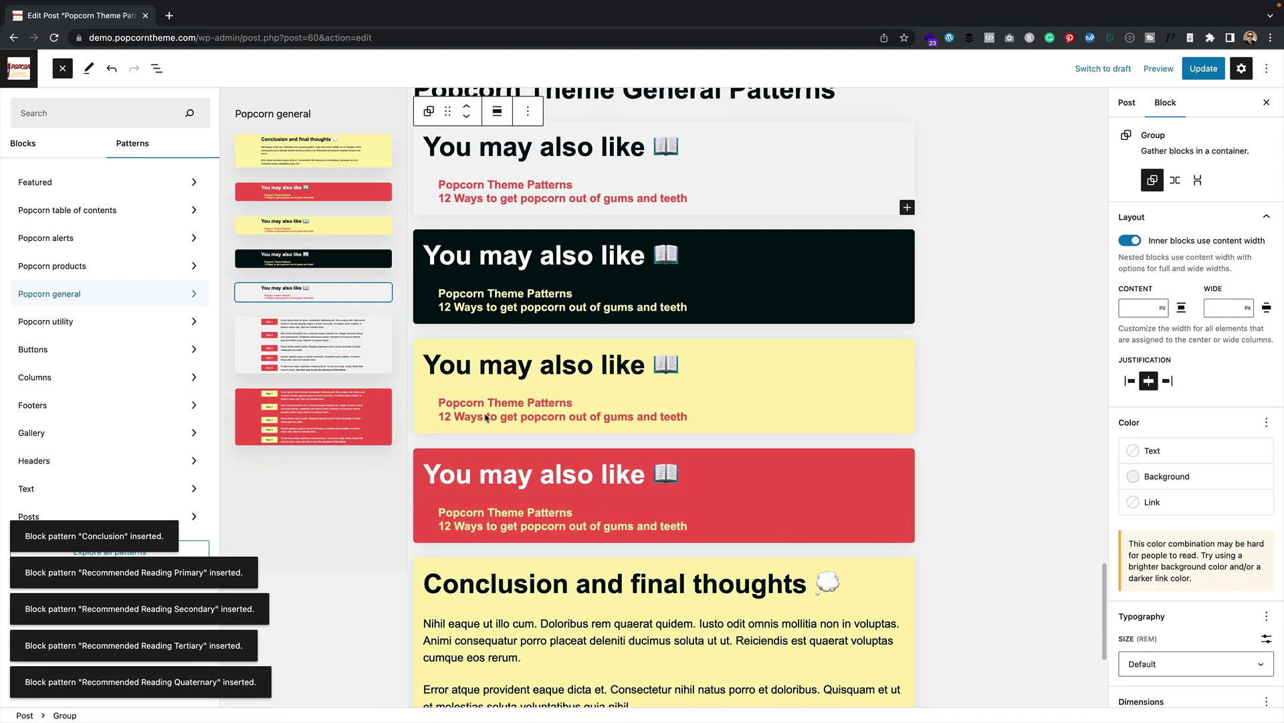
scroll(717, 468, "down", 2)
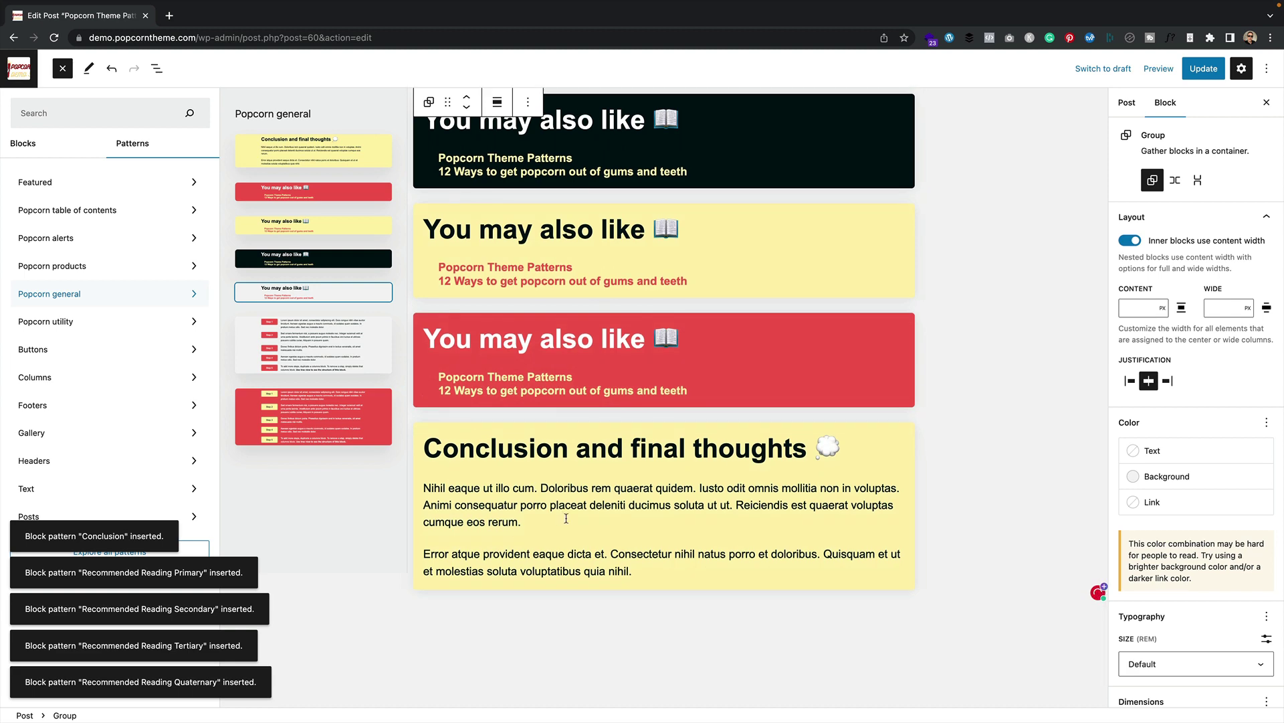
scroll(567, 518, "up", 5)
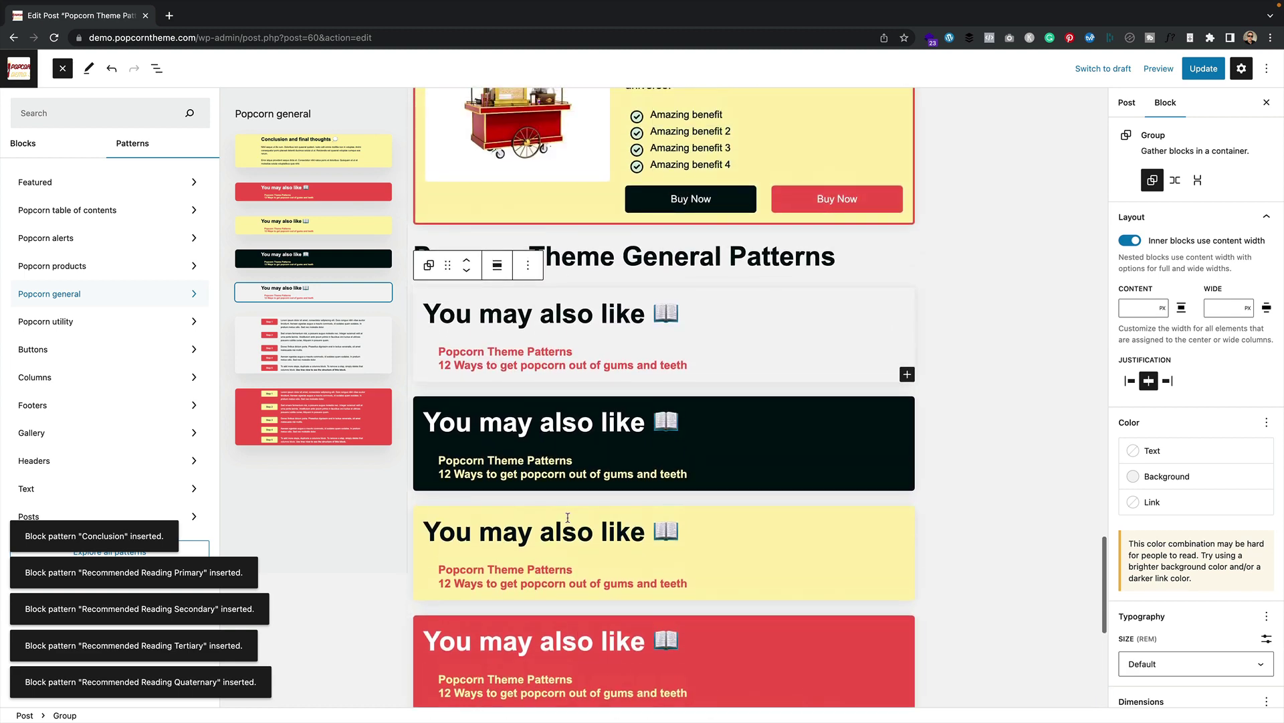
scroll(585, 509, "down", 1)
Place the caret after the book emoji in the dark recommendation box's heading
left_click(807, 434)
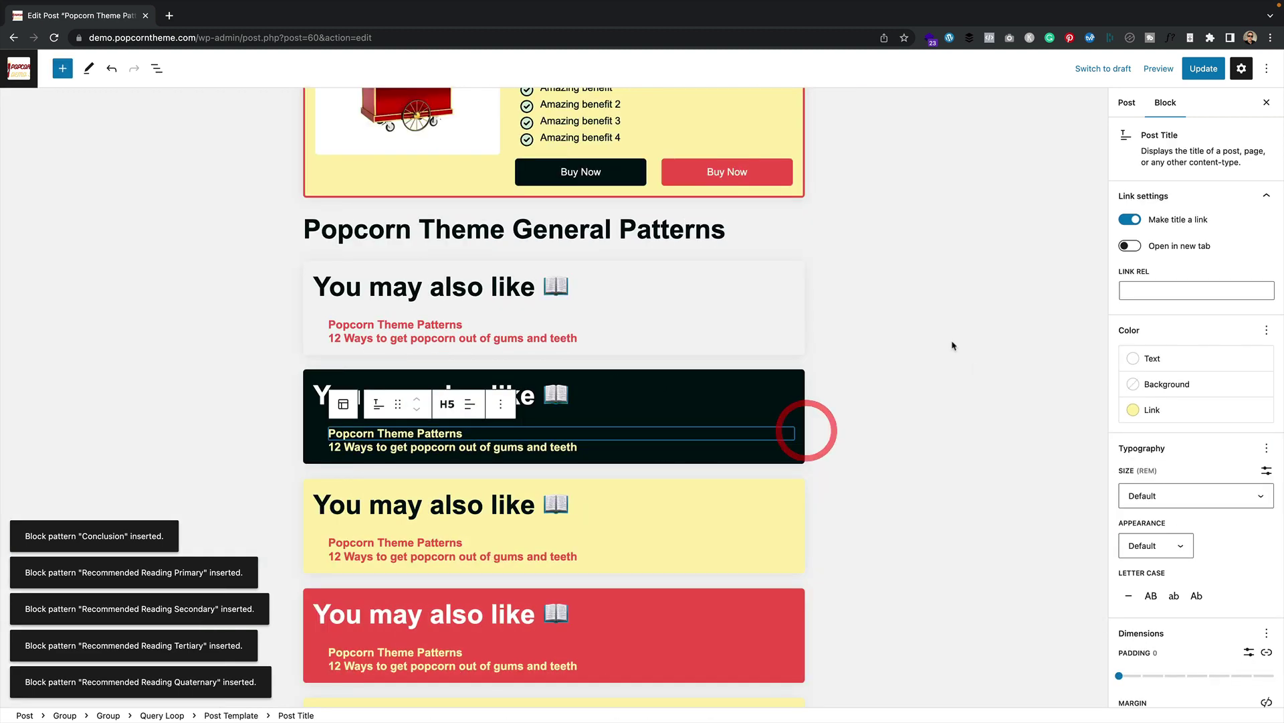
left_click(694, 379)
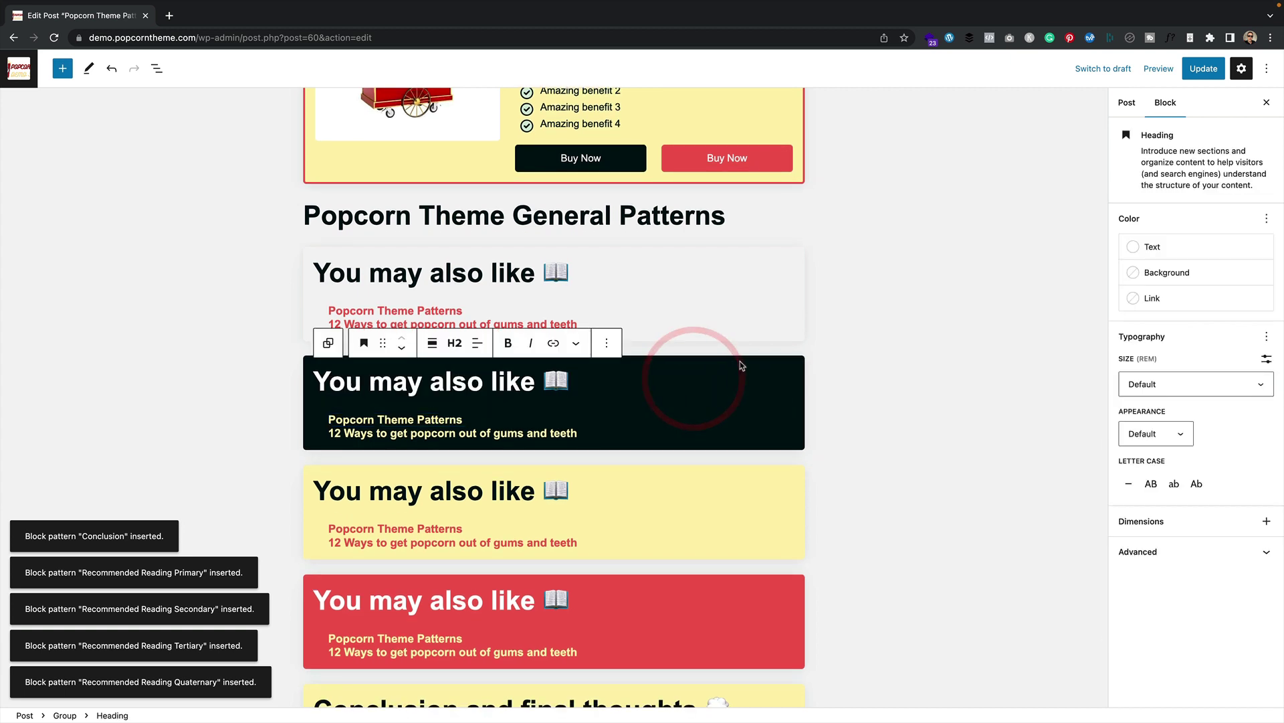
left_click(737, 365)
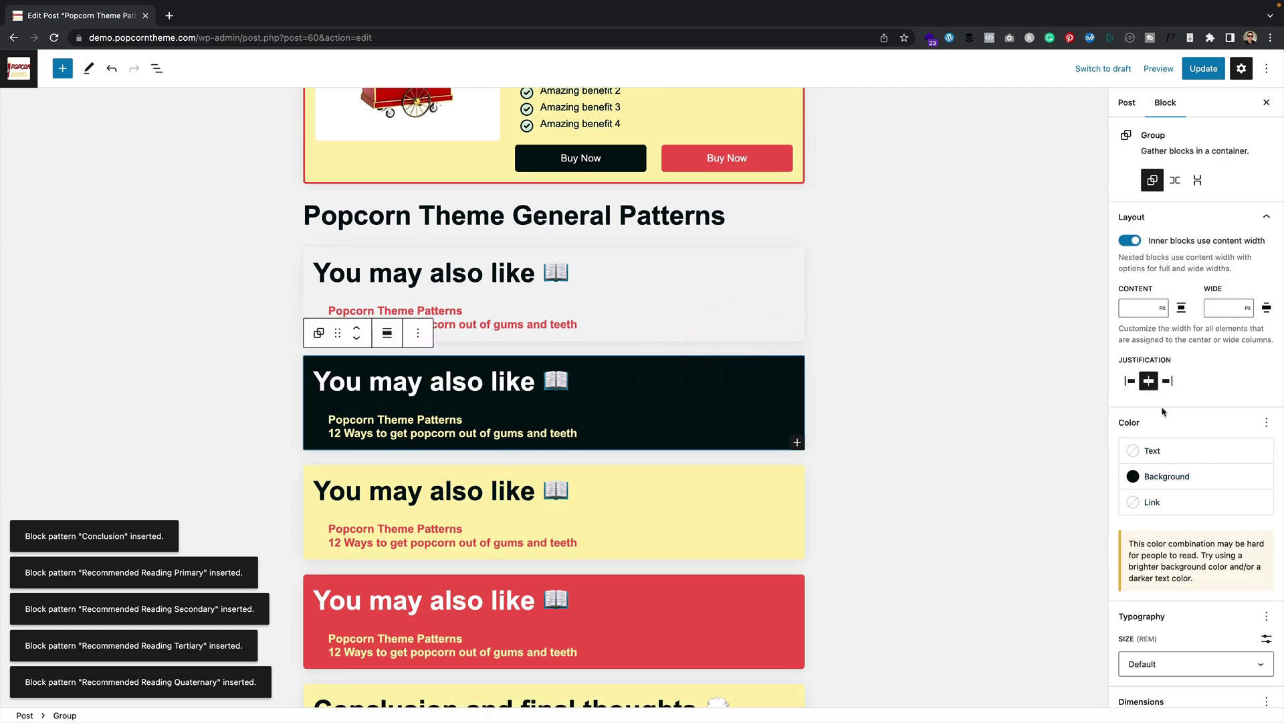
left_click(570, 382)
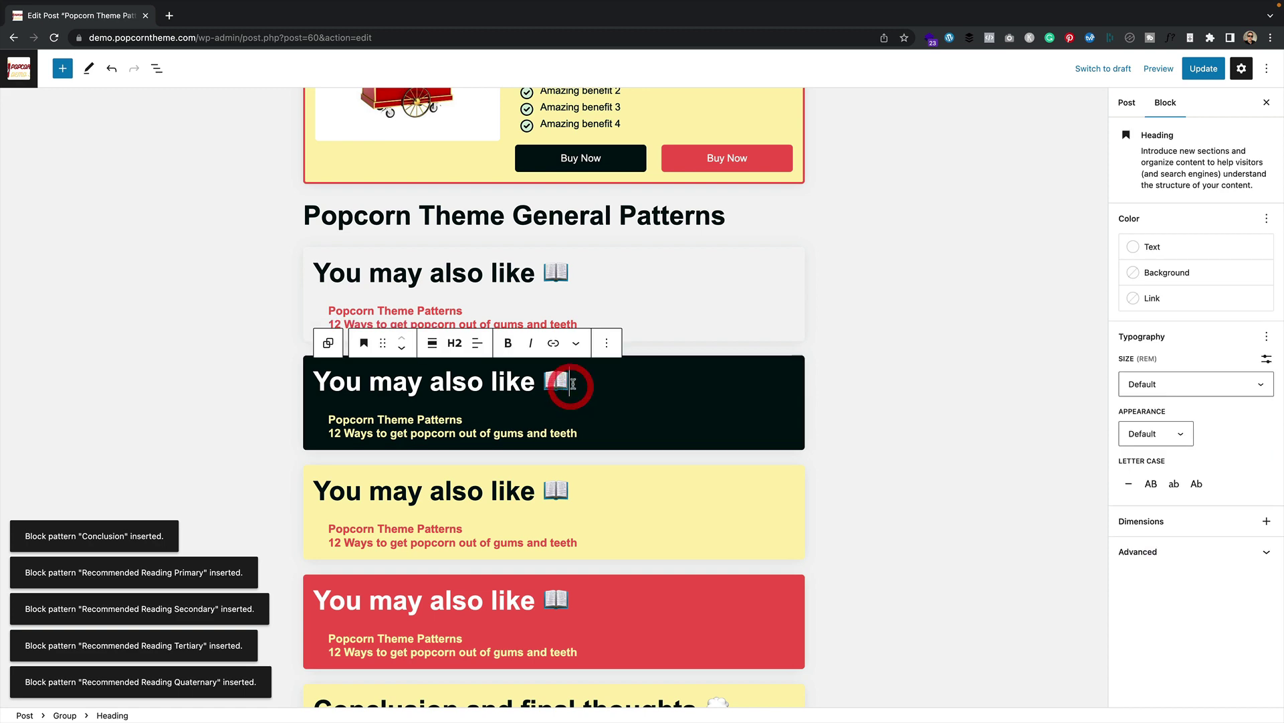
scroll(504, 299, "down", 3)
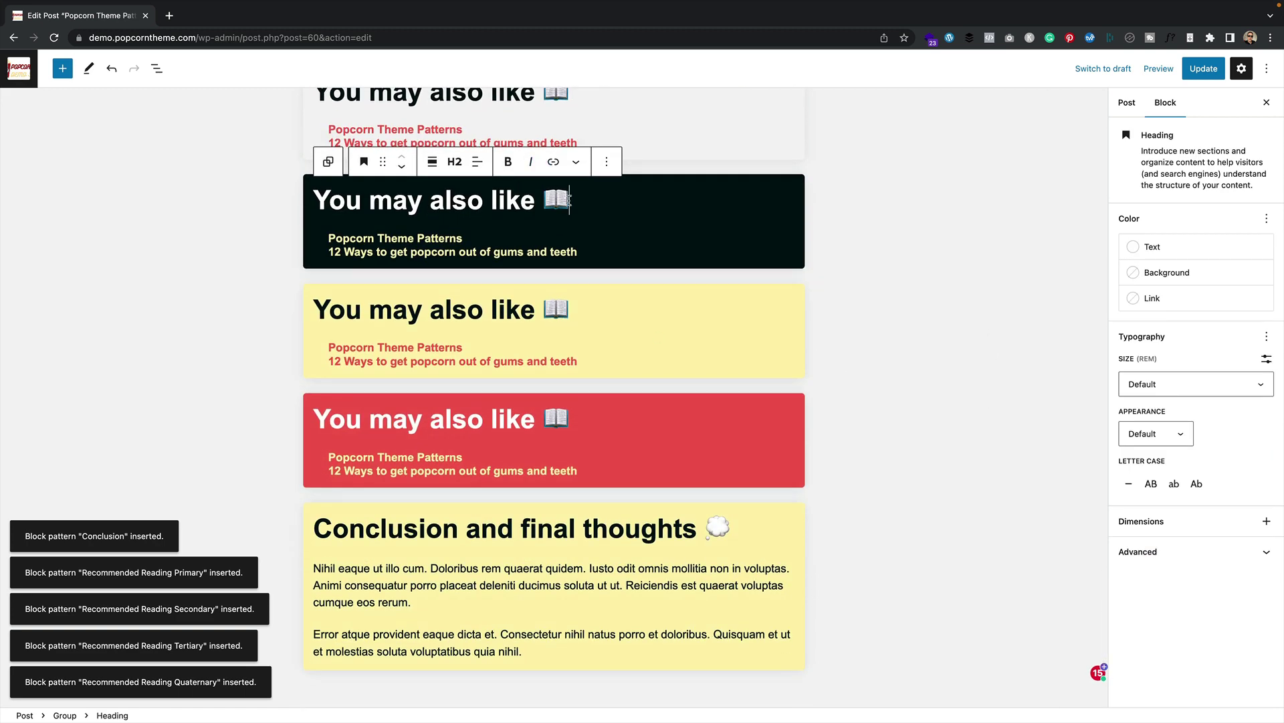
scroll(669, 333, "down", 2)
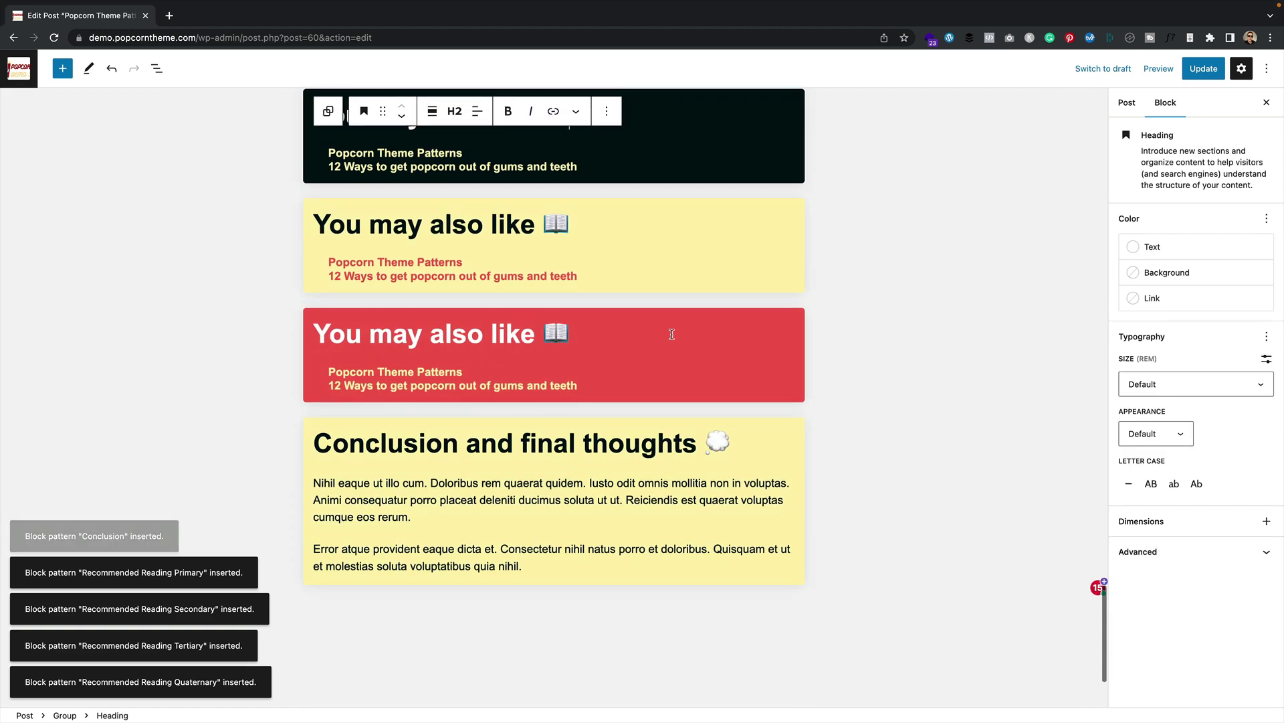
scroll(671, 335, "up", 5)
scroll(672, 338, "down", 5)
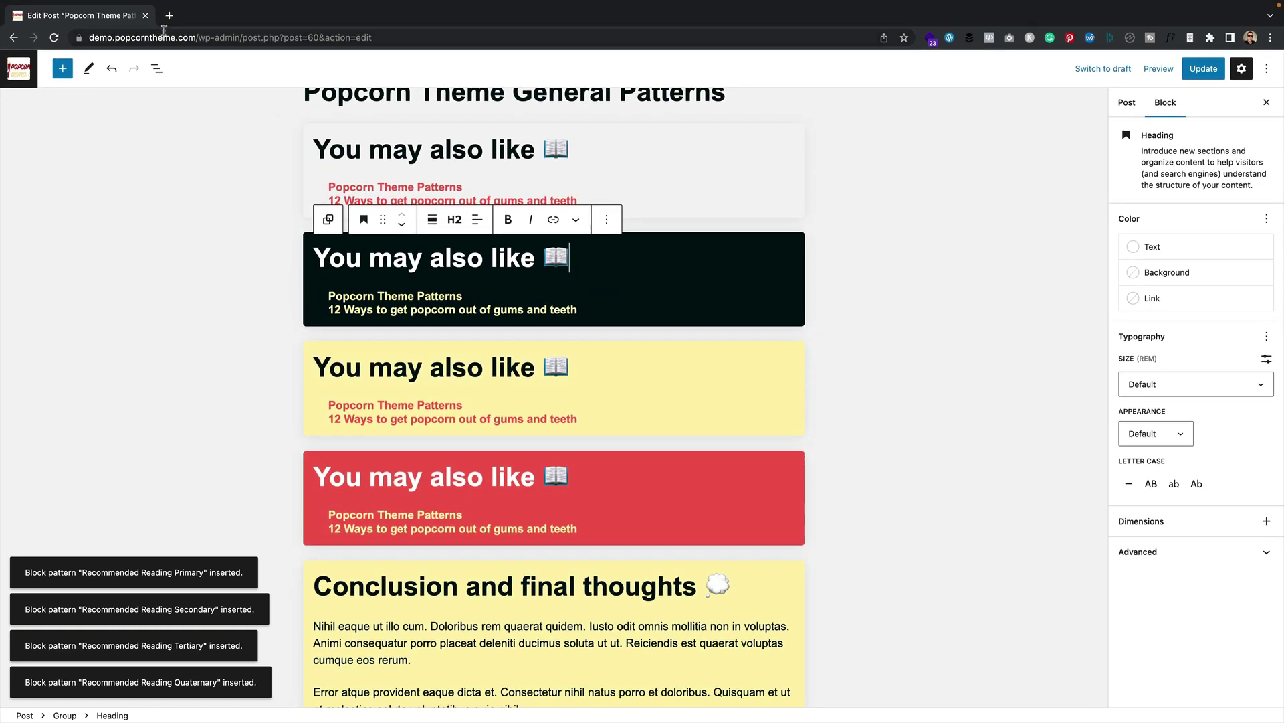
Search Google for 'popcorn emoji' and copy it from the Emojipedia result
key("super+t")
type("popcorn ")
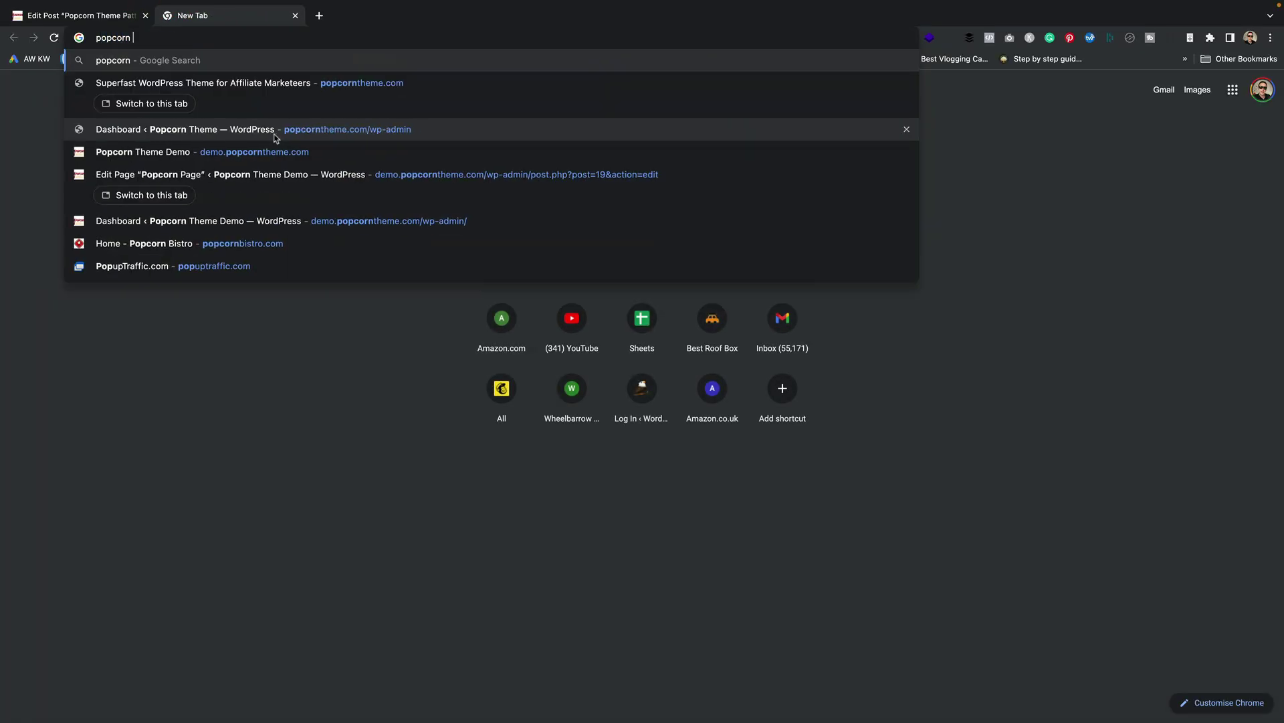
type("emoji")
key("Return")
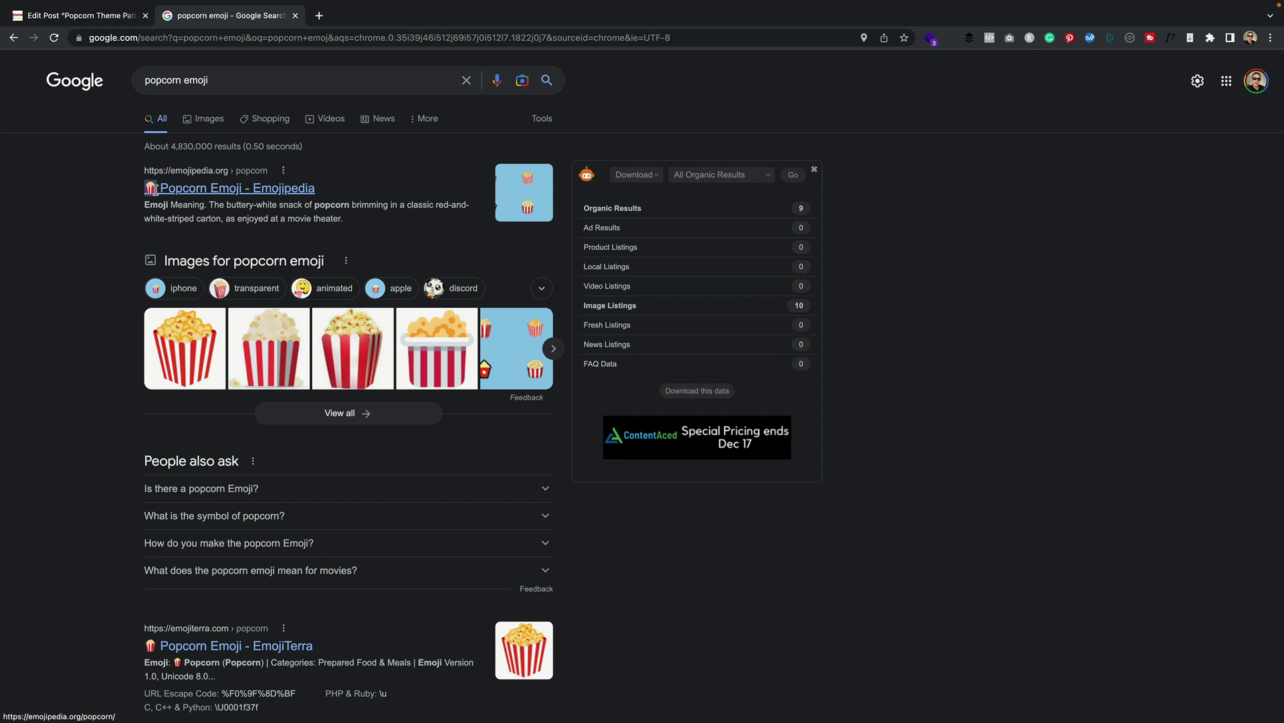
left_click(152, 190)
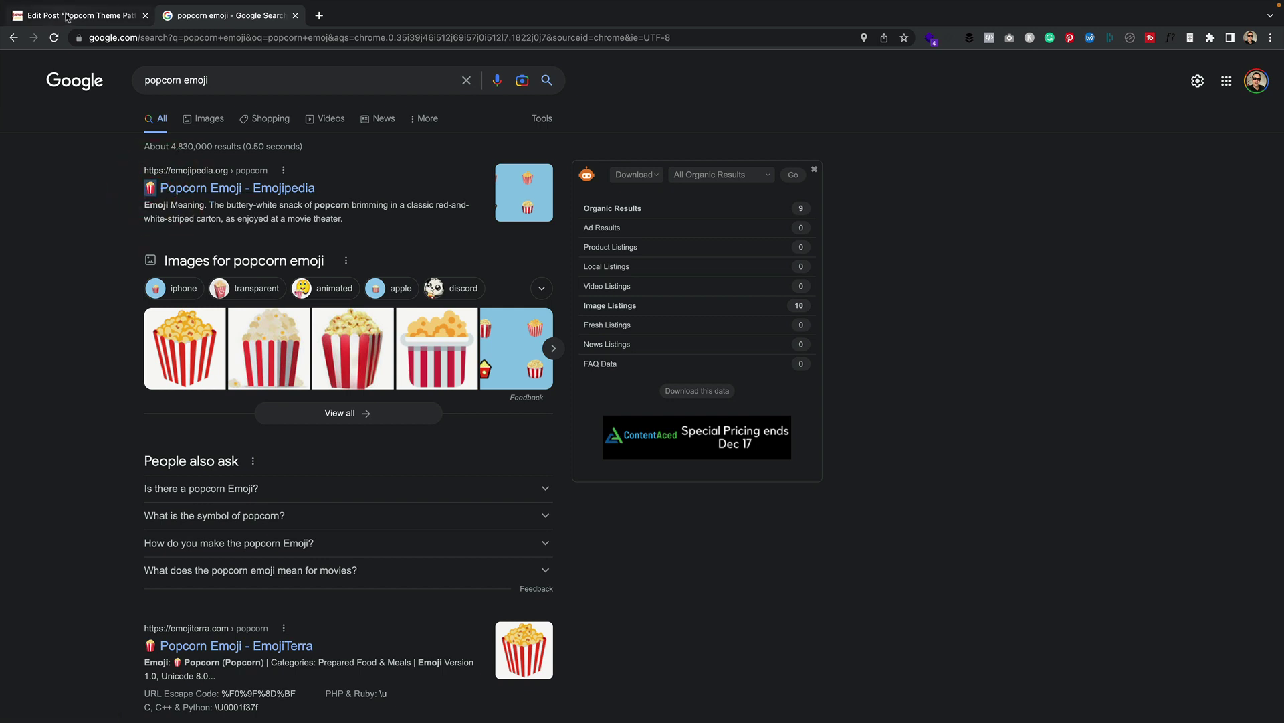
Replace the book emoji in the dark 'You may also like' heading with the popcorn emoji
left_click(66, 17)
key("BackSpace")
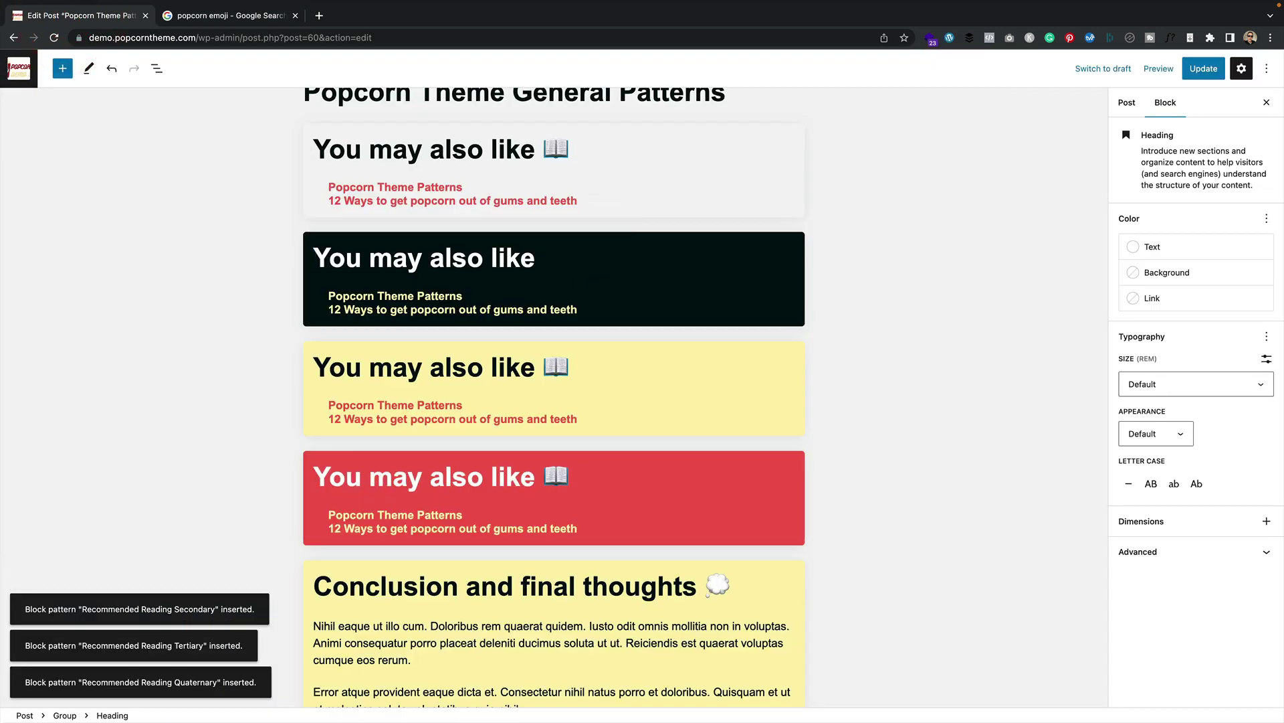
left_click(912, 284)
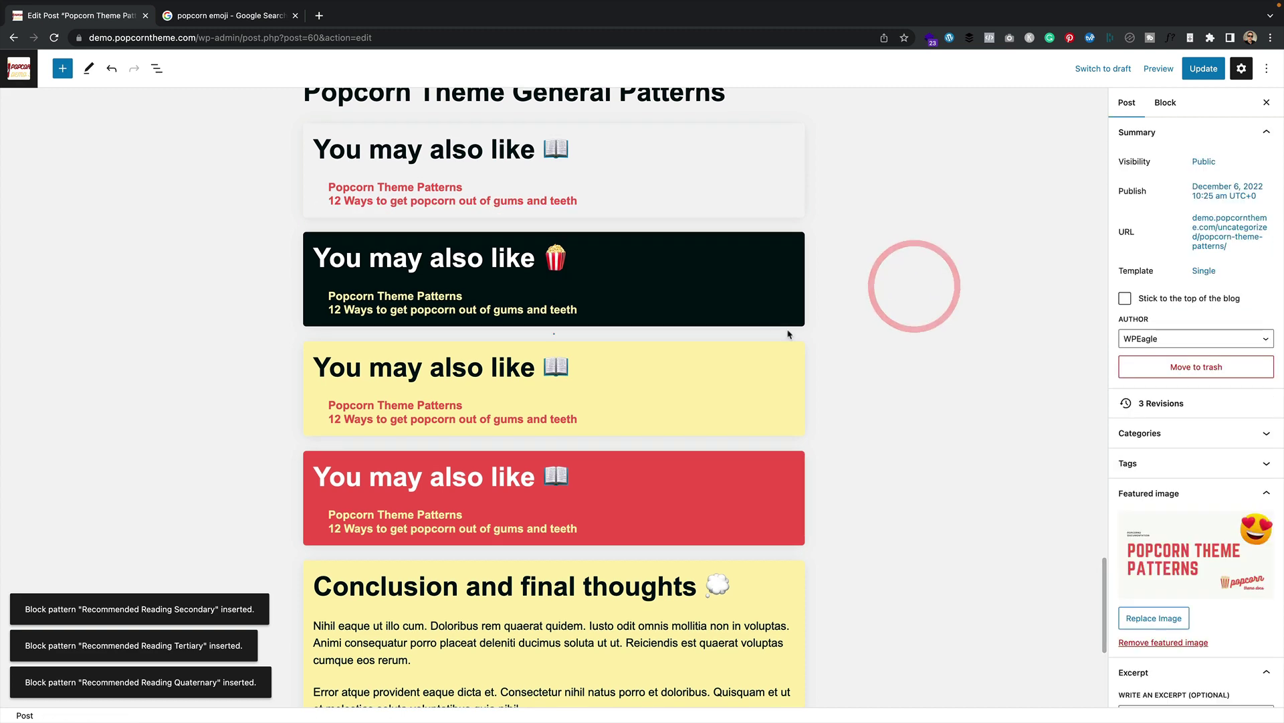
scroll(714, 321, "down", 3)
scroll(714, 322, "up", 5)
scroll(714, 321, "down", 3)
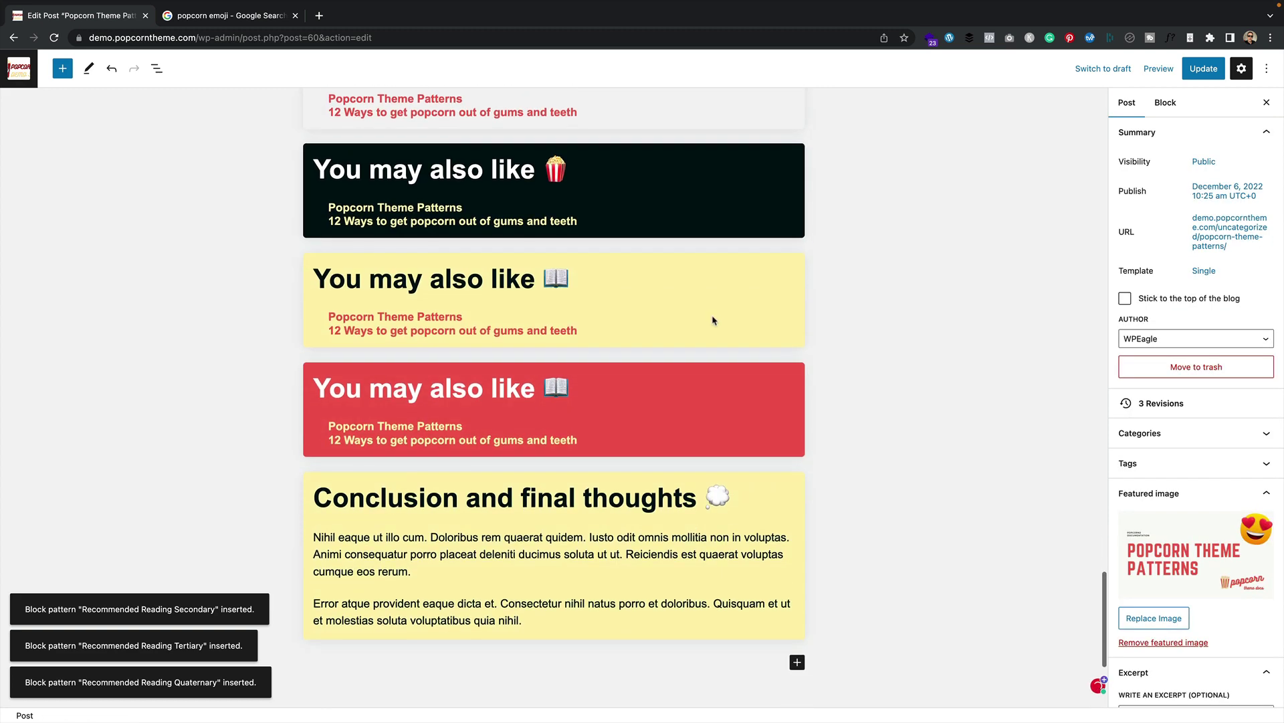
scroll(716, 319, "up", 2)
scroll(716, 319, "down", 5)
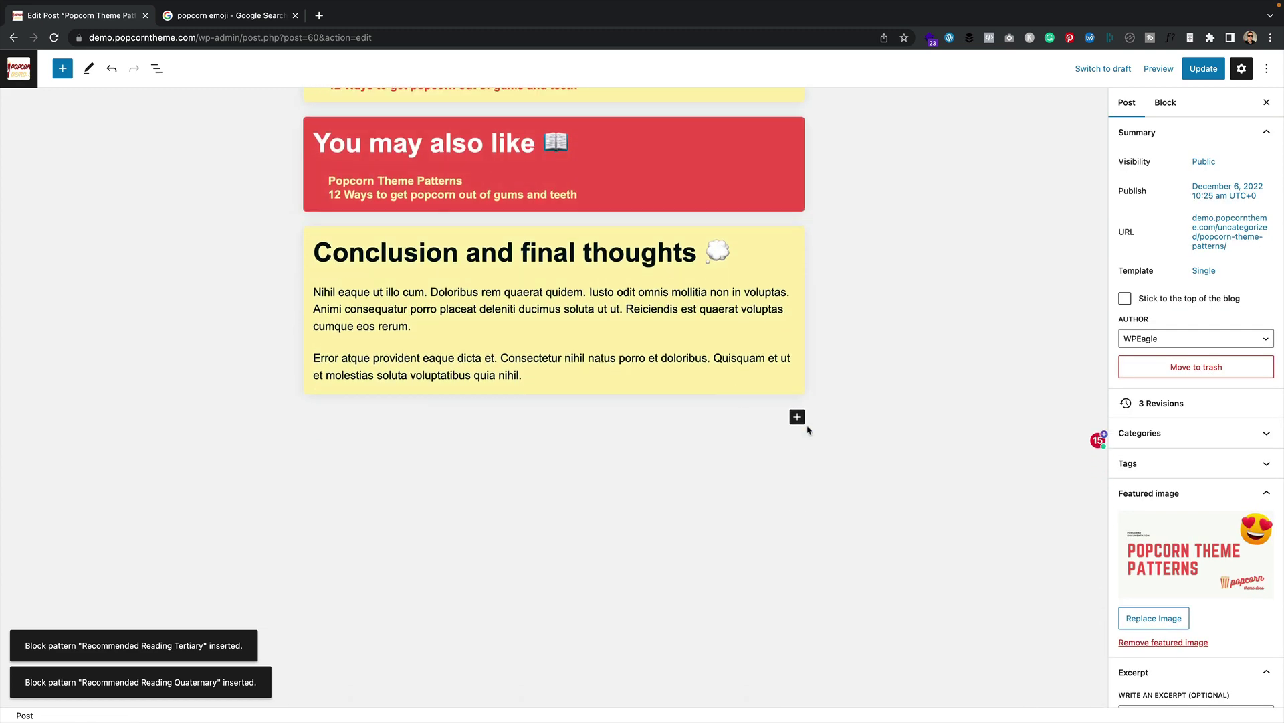
Insert the Steps pattern from Popcorn general patterns at the end of the post
left_click(797, 417)
left_click(903, 617)
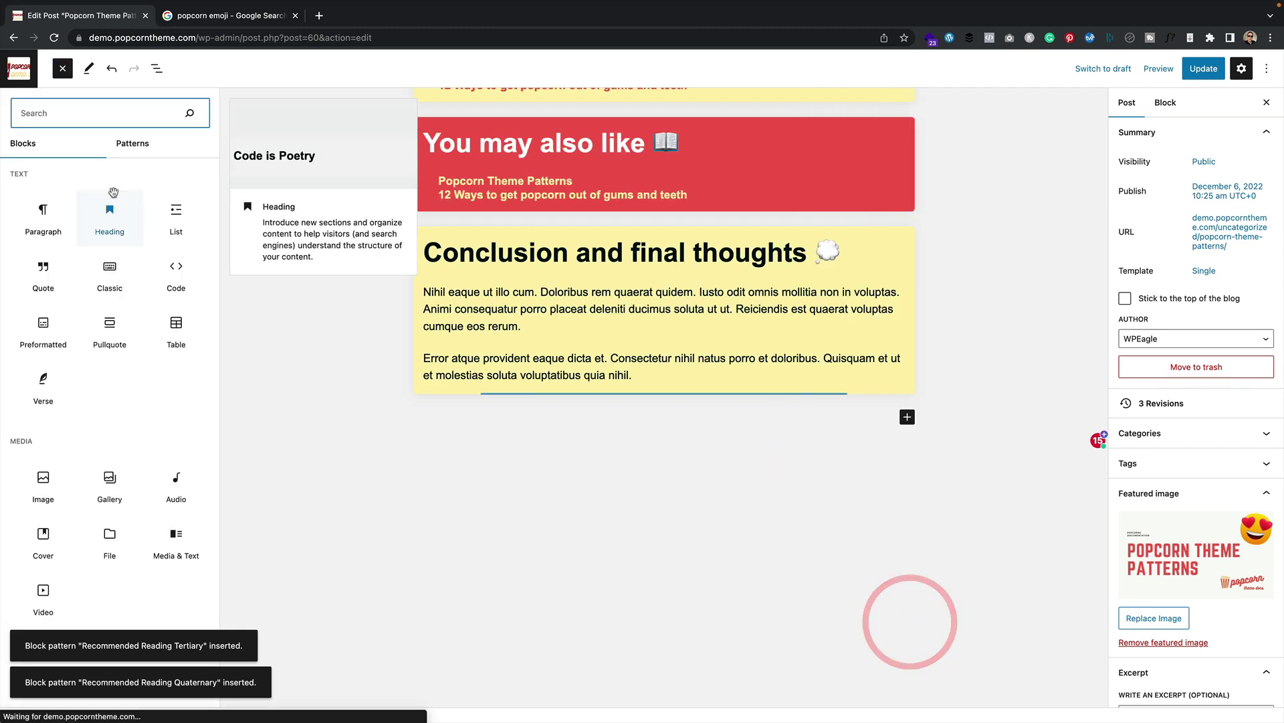
left_click(143, 149)
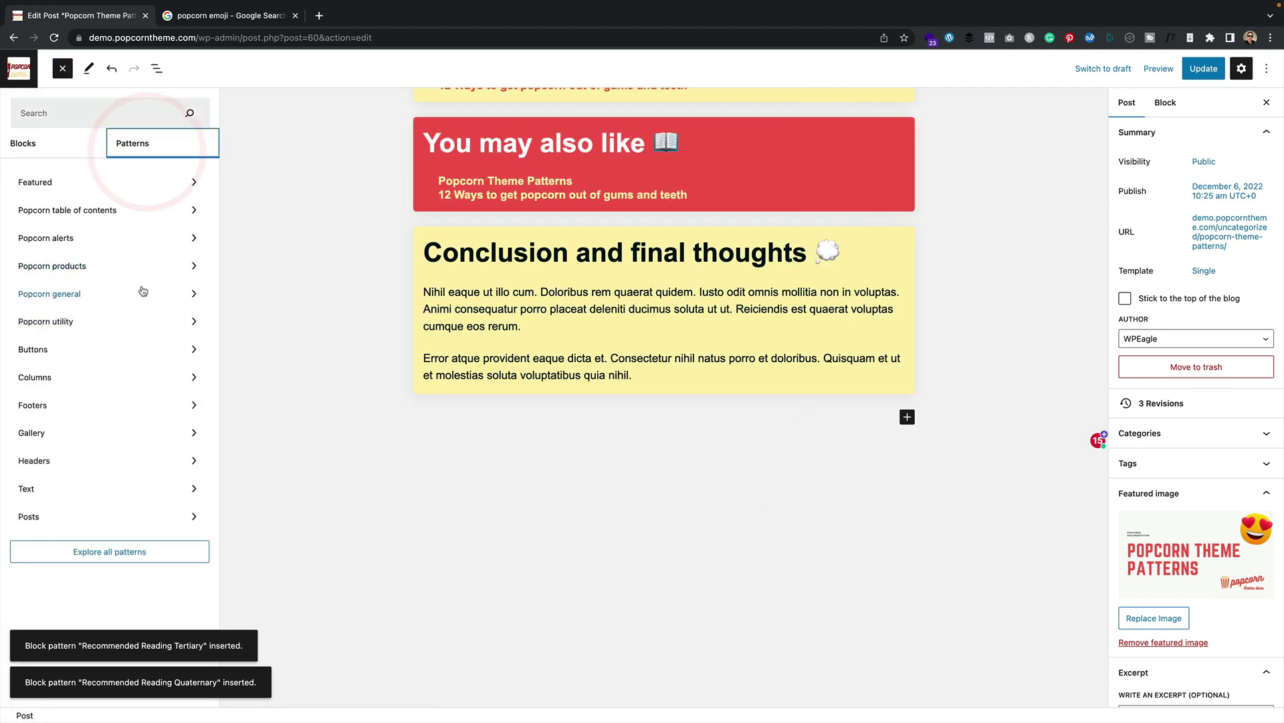
left_click(142, 292)
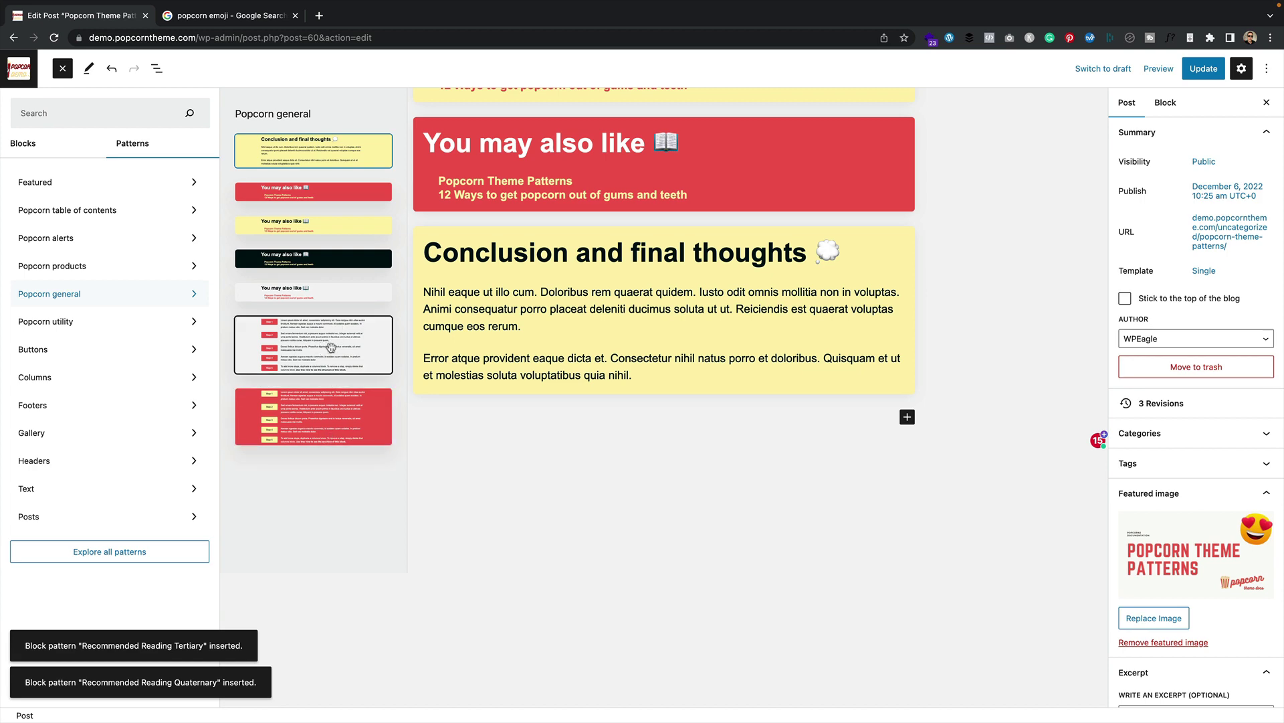
left_click(331, 348)
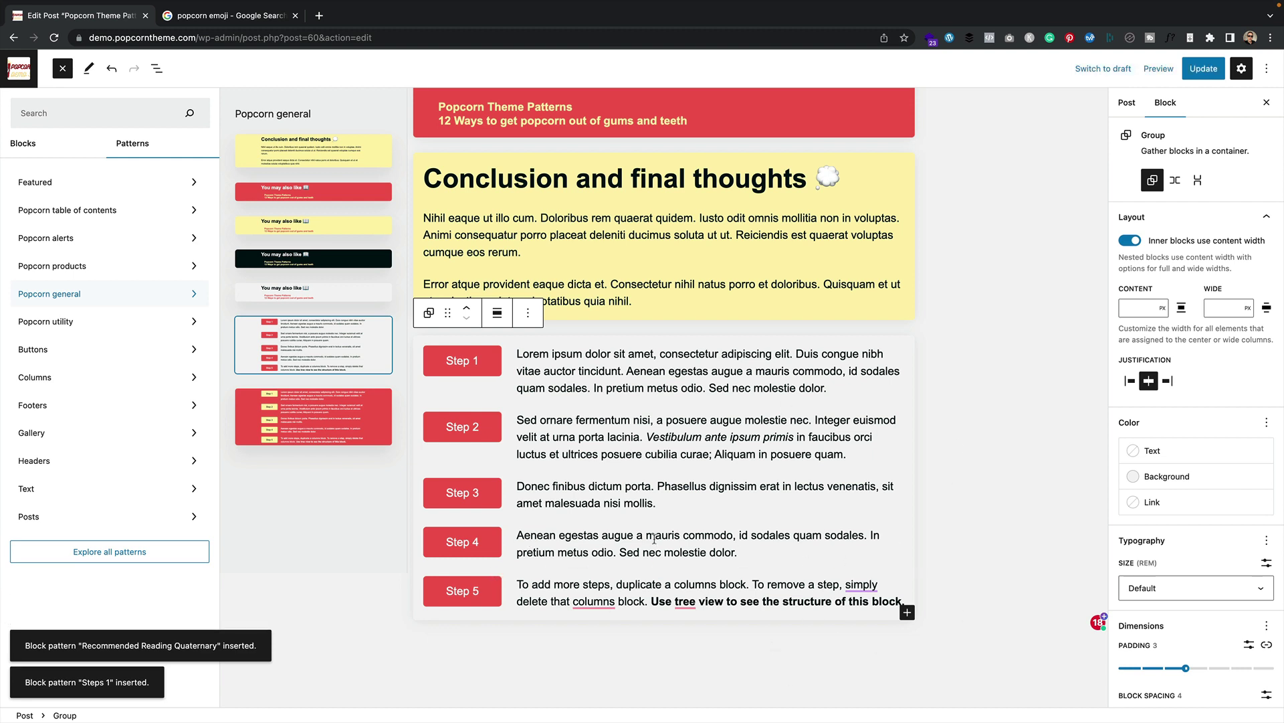
left_click(959, 448)
Replace the Step 1 placeholder description, starting the new text with 'This'
left_click(430, 364)
left_click(382, 347)
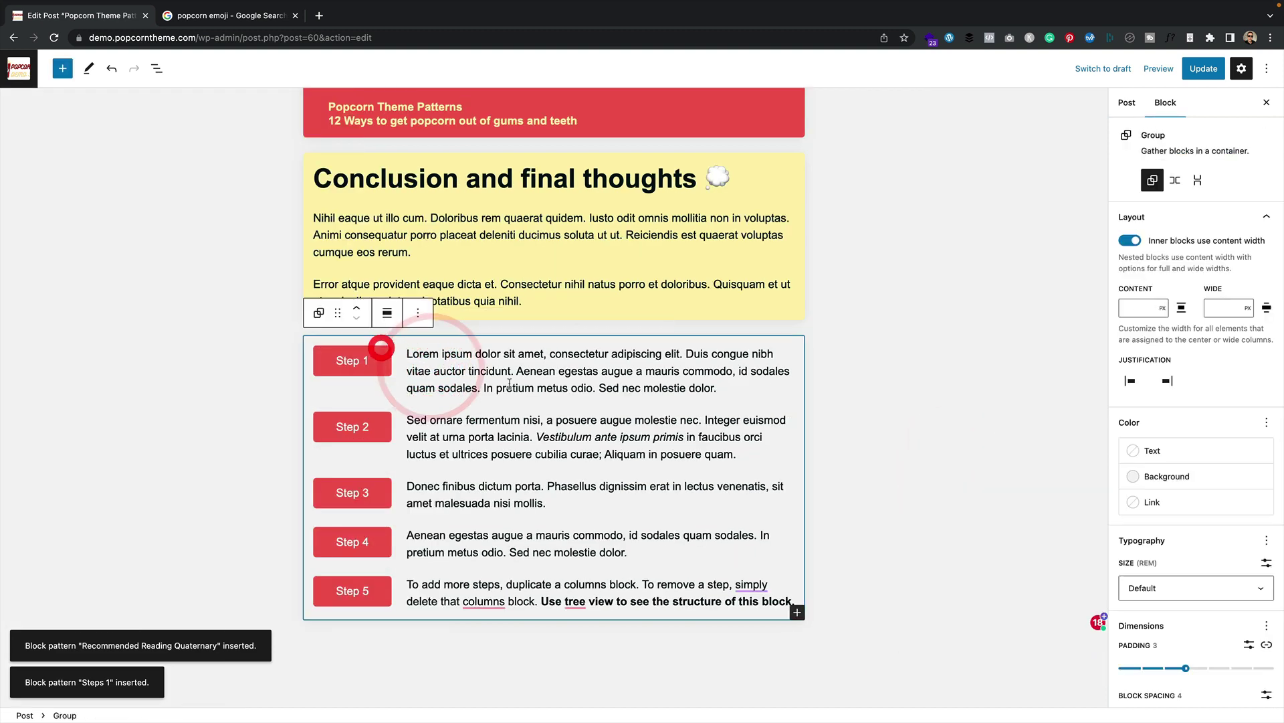
left_click(546, 384)
left_click_drag(717, 388, 401, 355)
left_click(501, 351)
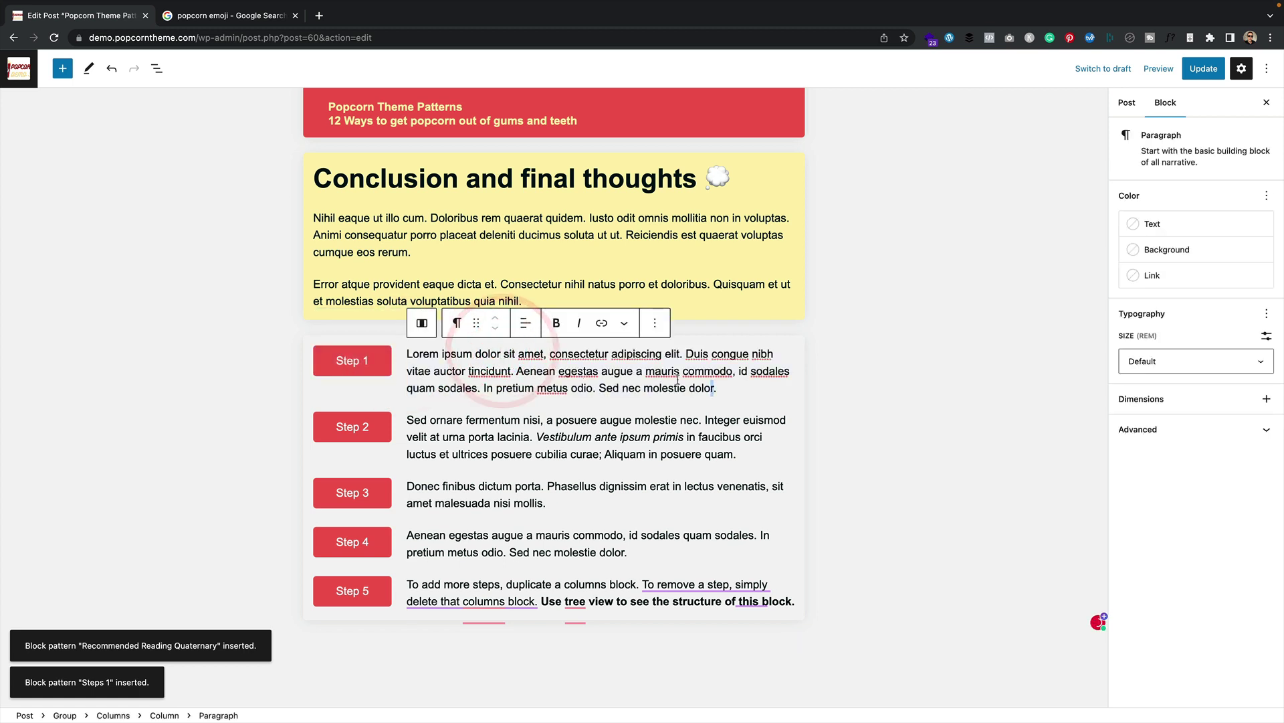
left_click_drag(715, 388, 415, 359)
scroll(416, 359, "up", 1)
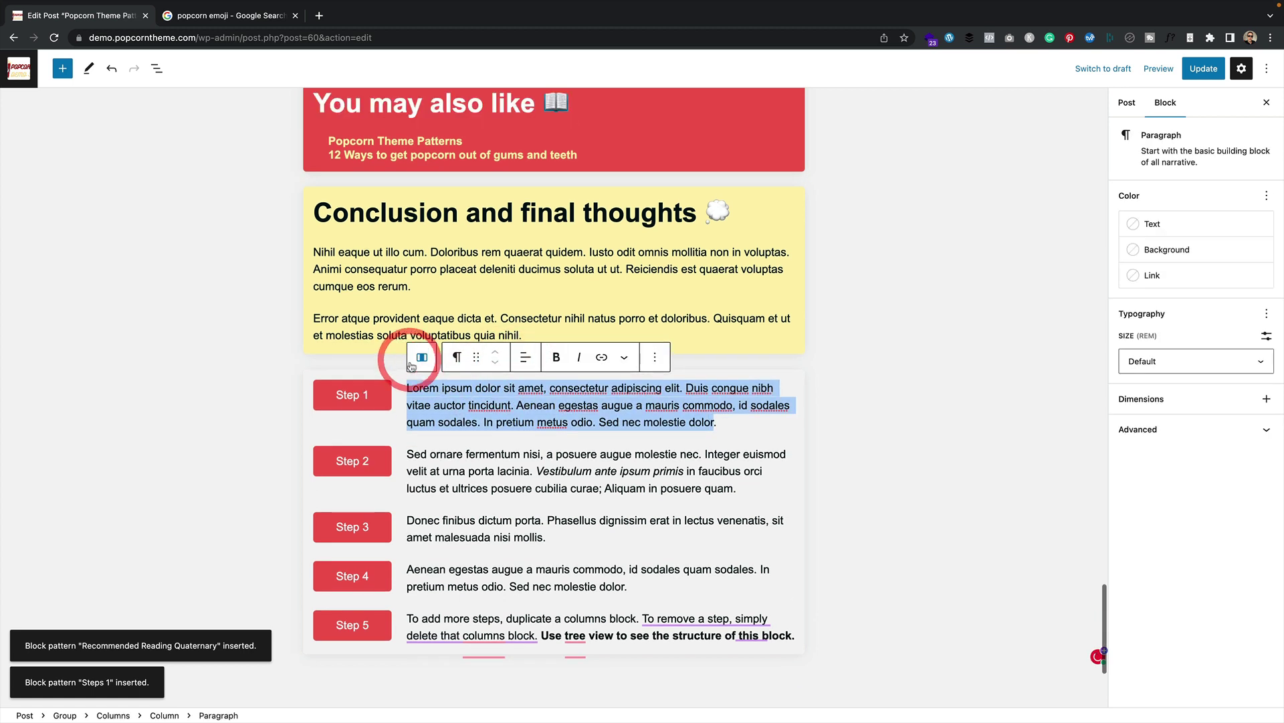
type("This is step1.")
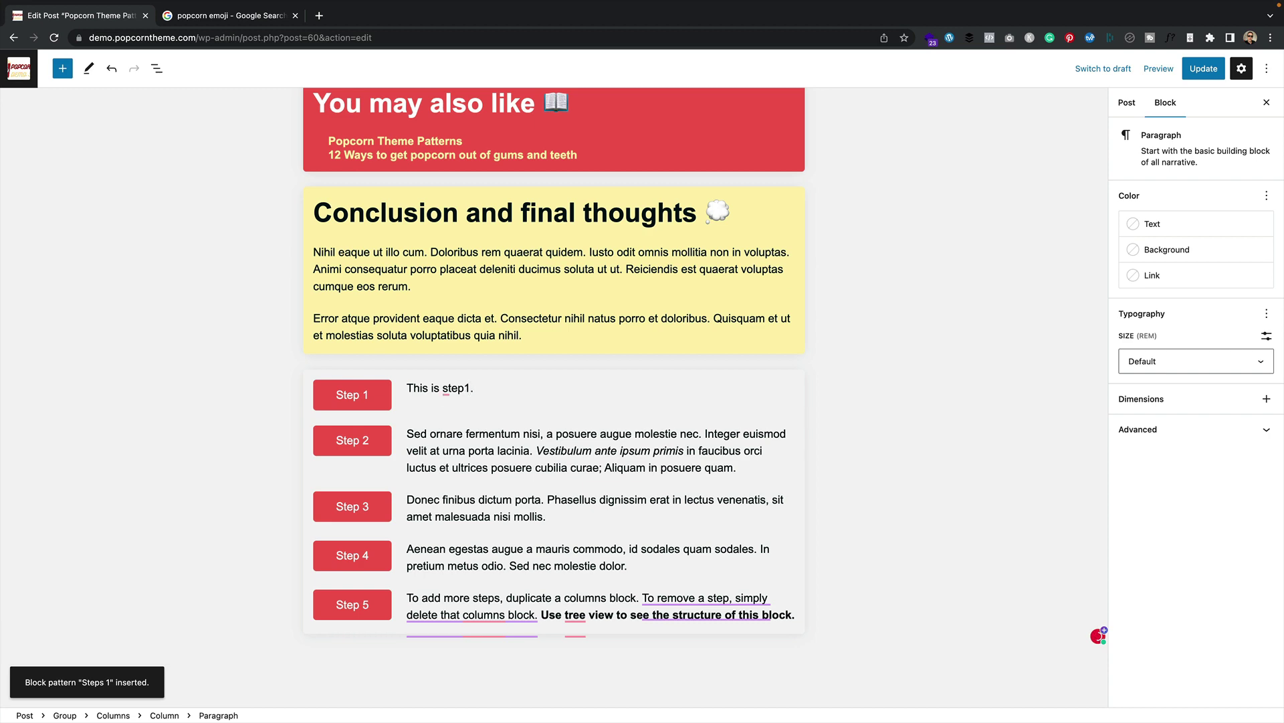
Finish the Step 1 sentence so it ends with 'it's a great place to start!'
left_click(564, 468)
scroll(563, 274, "down", 3)
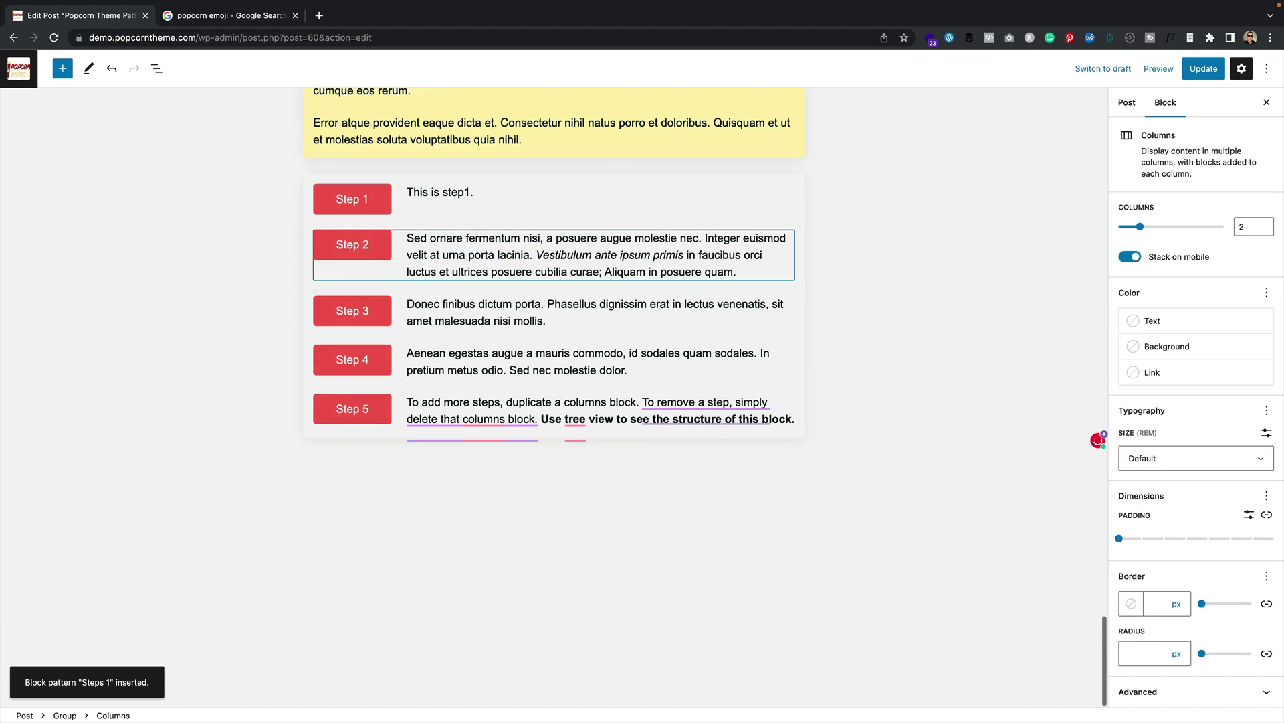
left_click(534, 195)
left_click(482, 192)
key("BackSpace")
key("BackSpace")
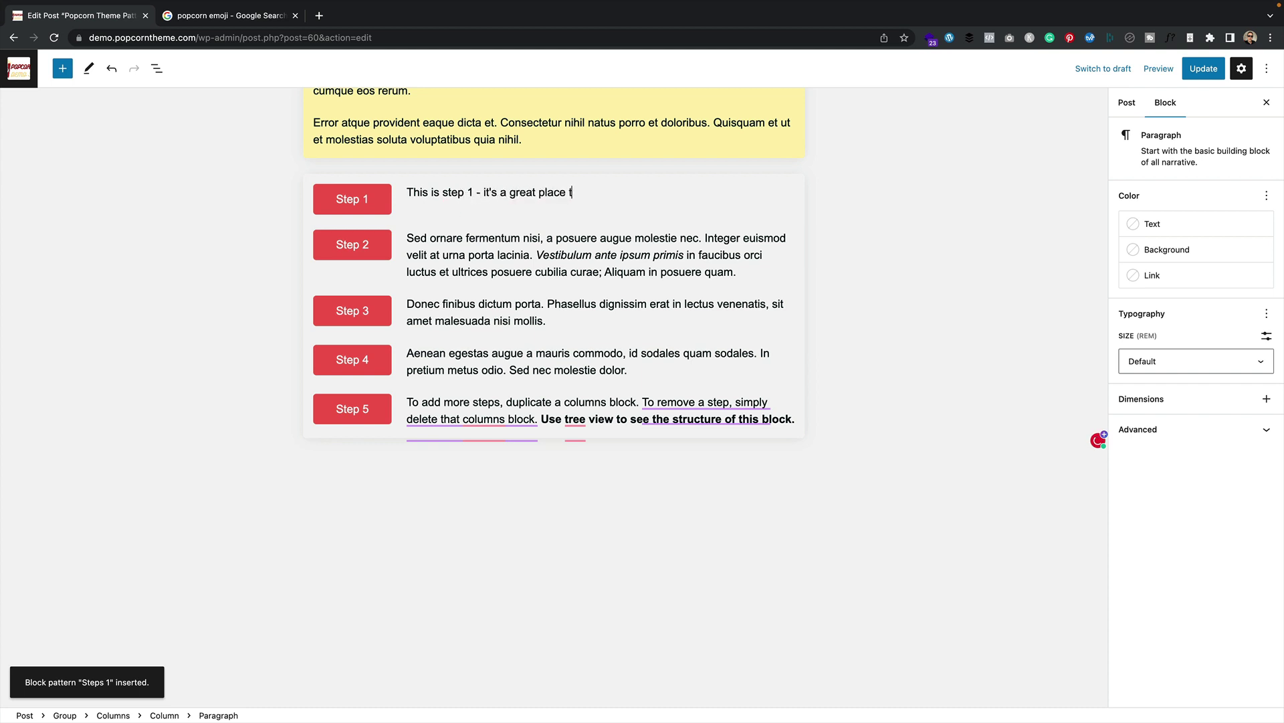
type("p 1 - it's a great place to start!")
left_click(833, 255)
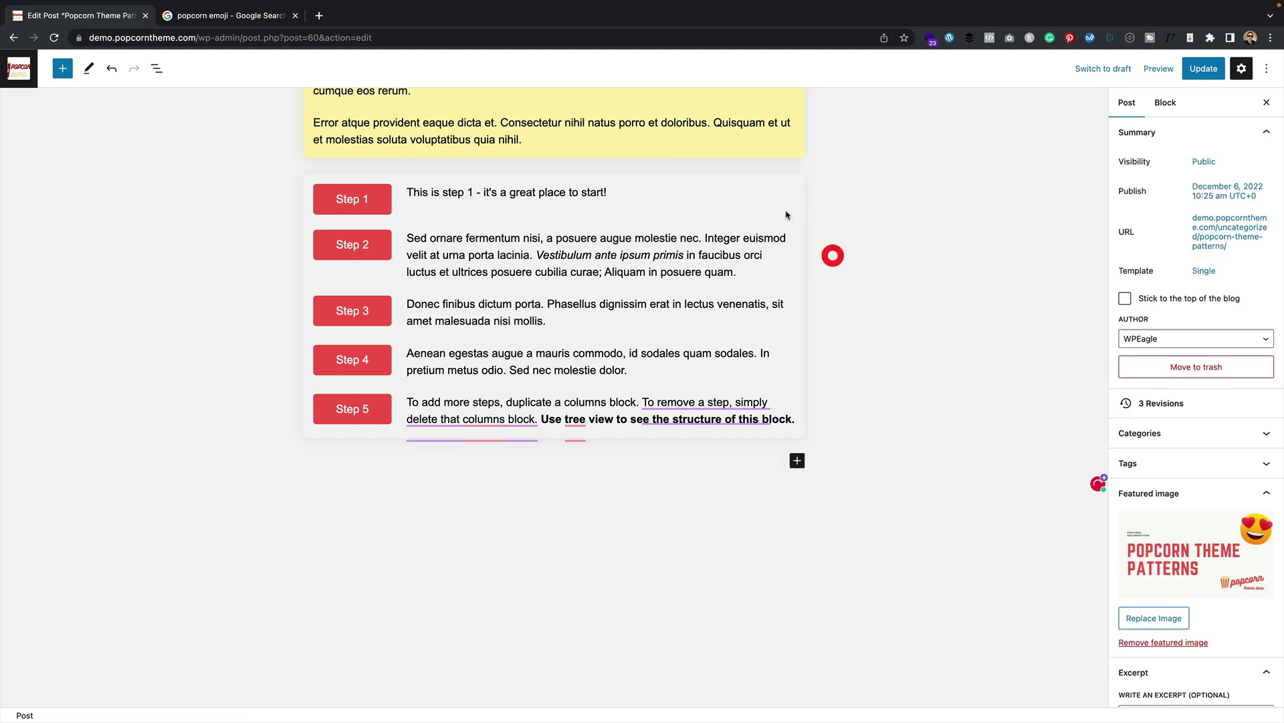
Select the Steps group, then the text inside the Step 1 label
left_click(784, 213)
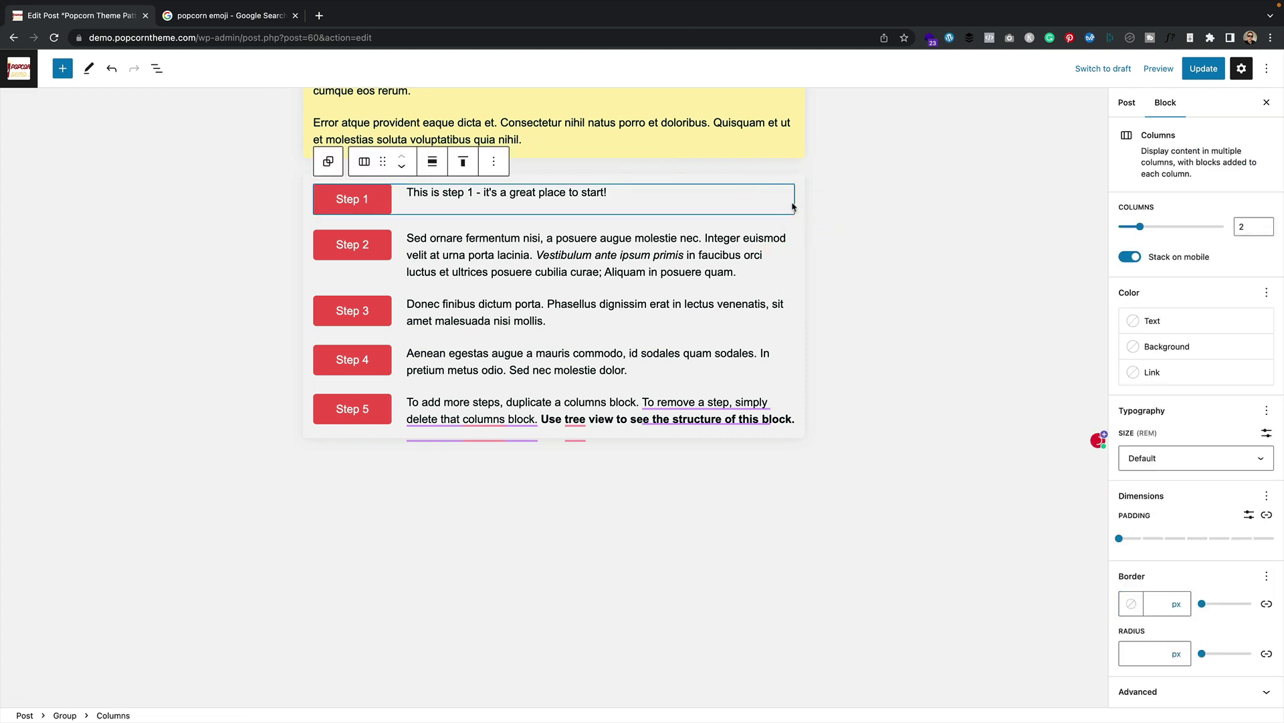
left_click(798, 181)
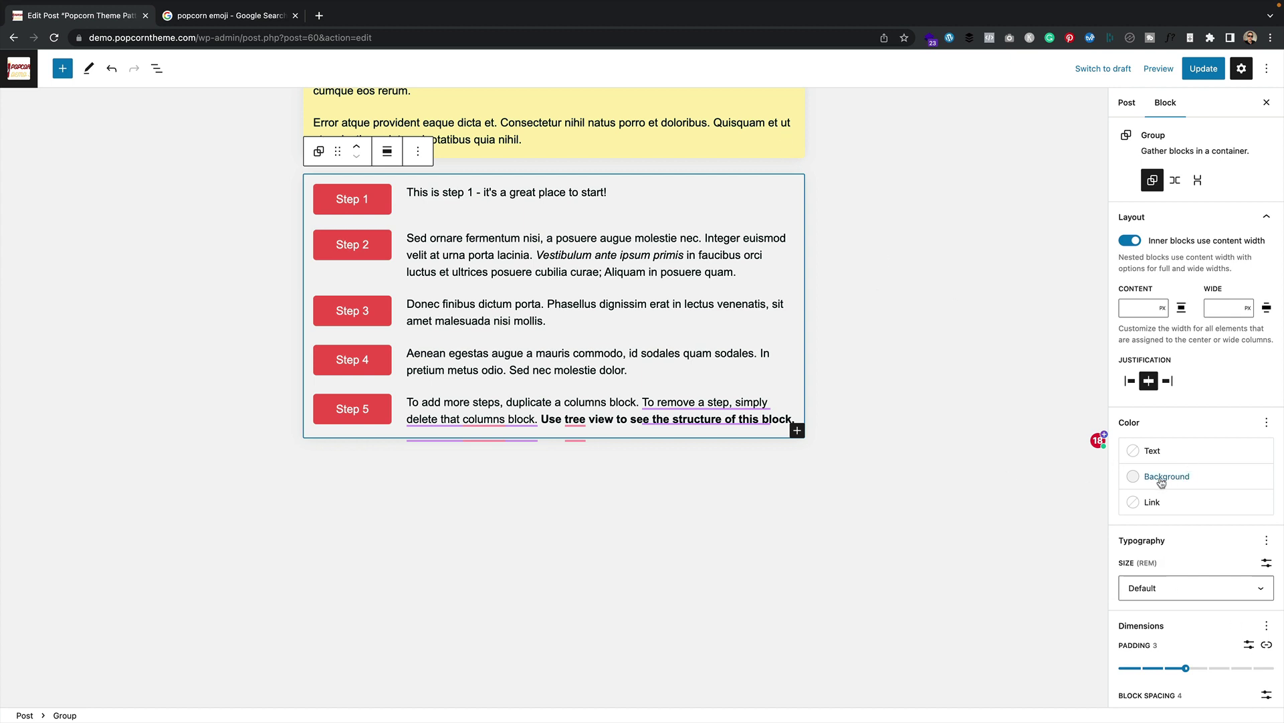
scroll(1181, 477, "down", 5)
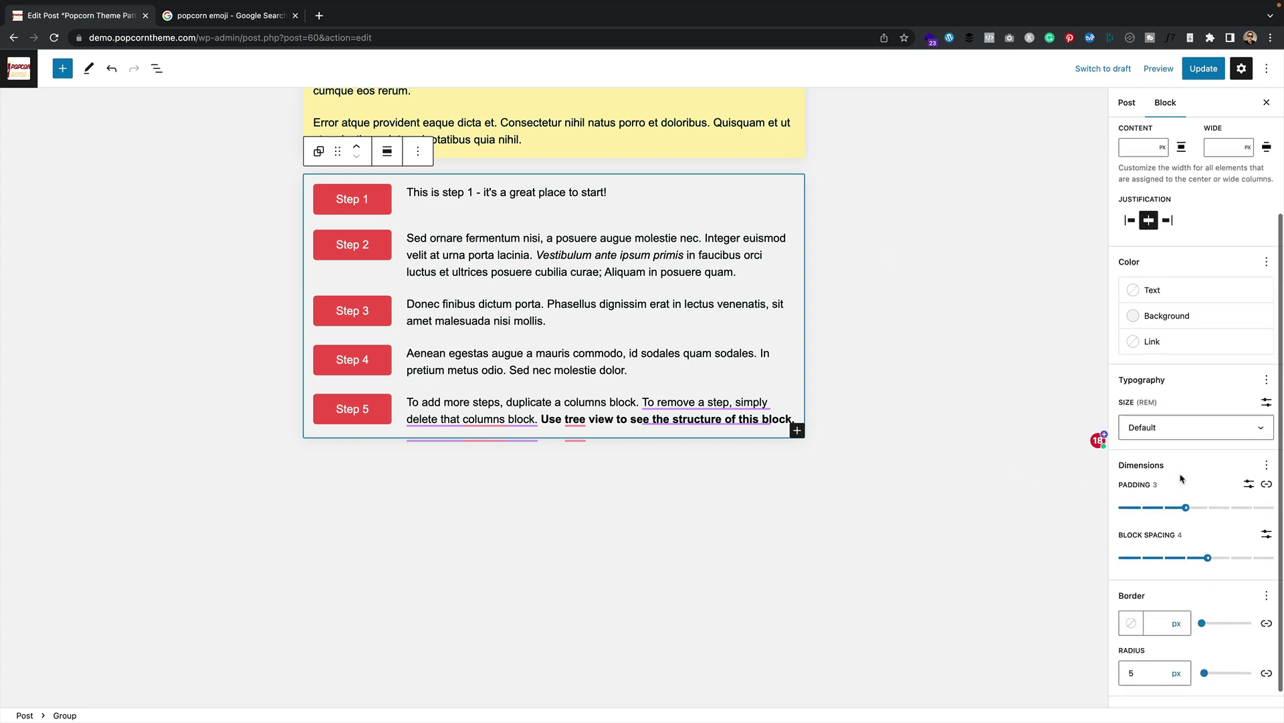
scroll(1162, 462, "down", 1)
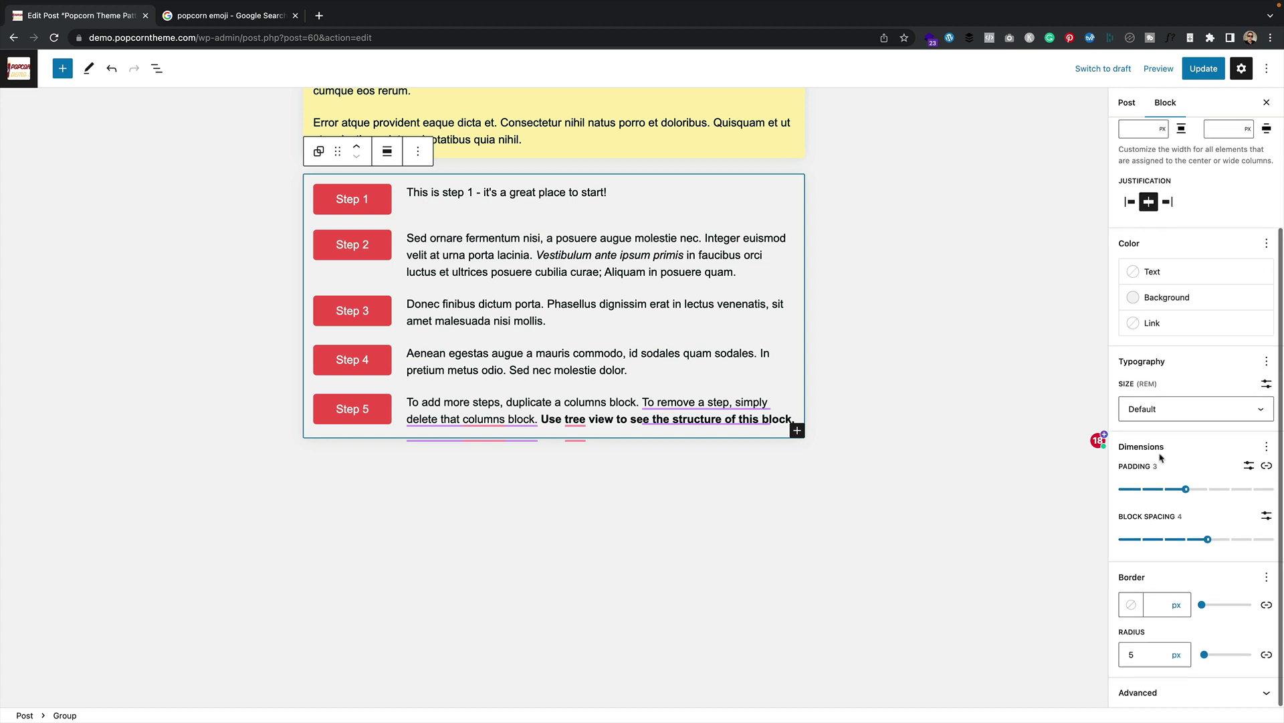
scroll(1199, 366, "up", 5)
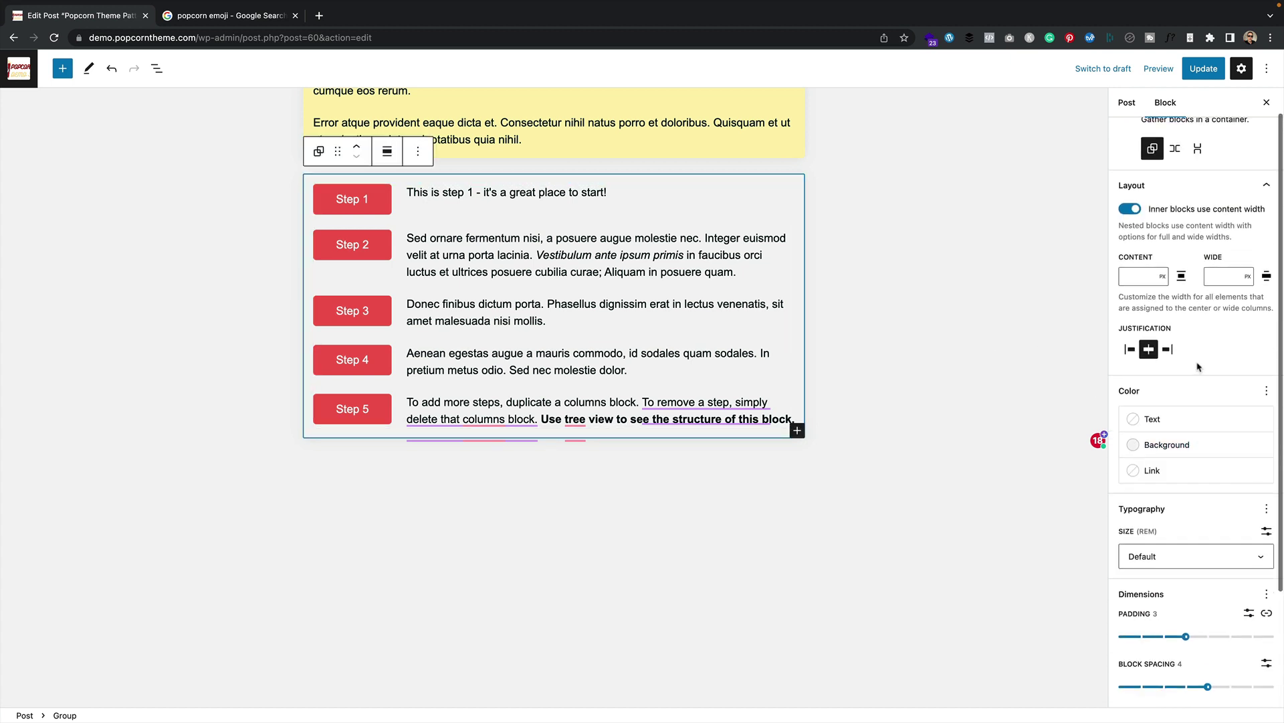
left_click(379, 207)
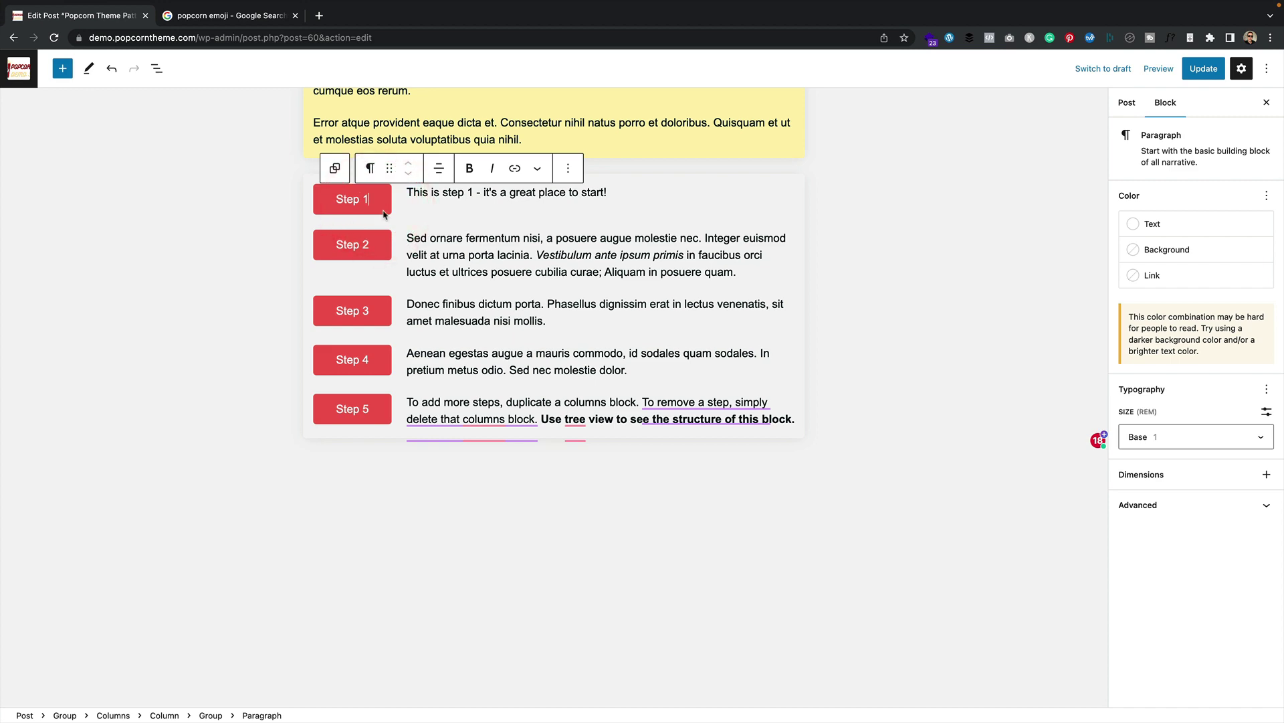
Undo the last steps edit and append the red Steps 2 pattern from Popcorn general
key("super+z")
scroll(907, 299, "up", 3)
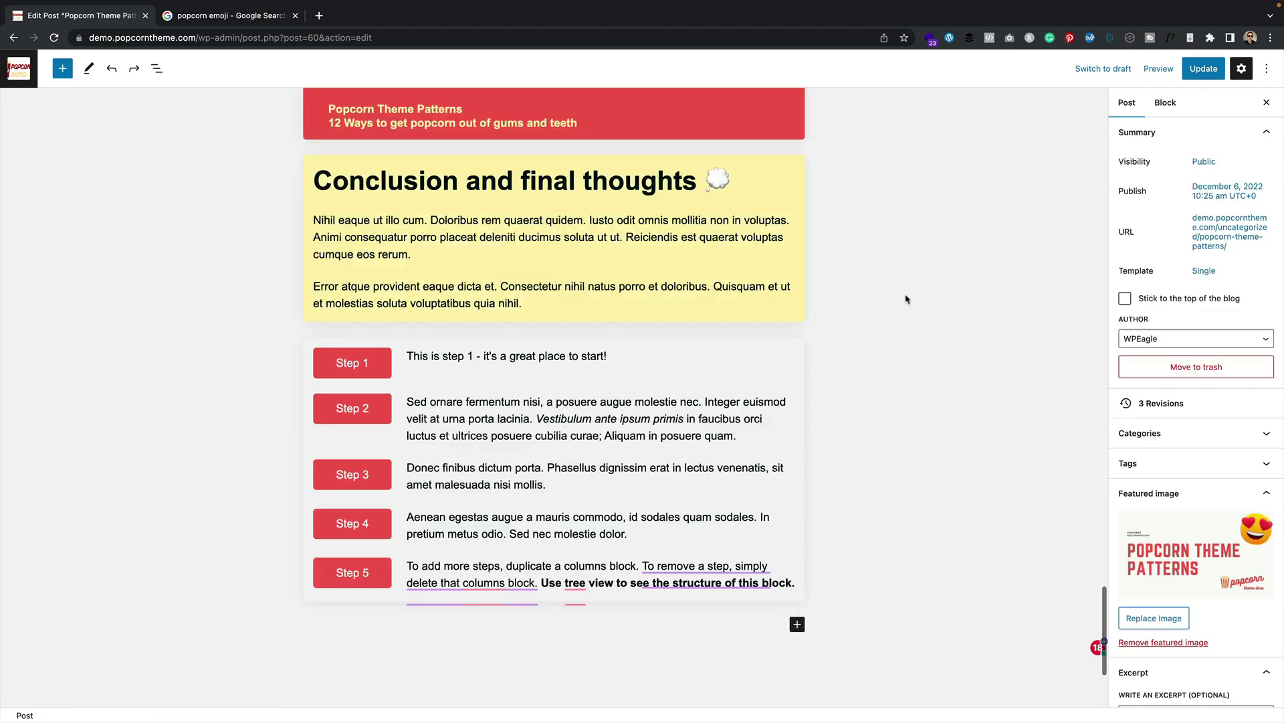
left_click(798, 625)
left_click(896, 673)
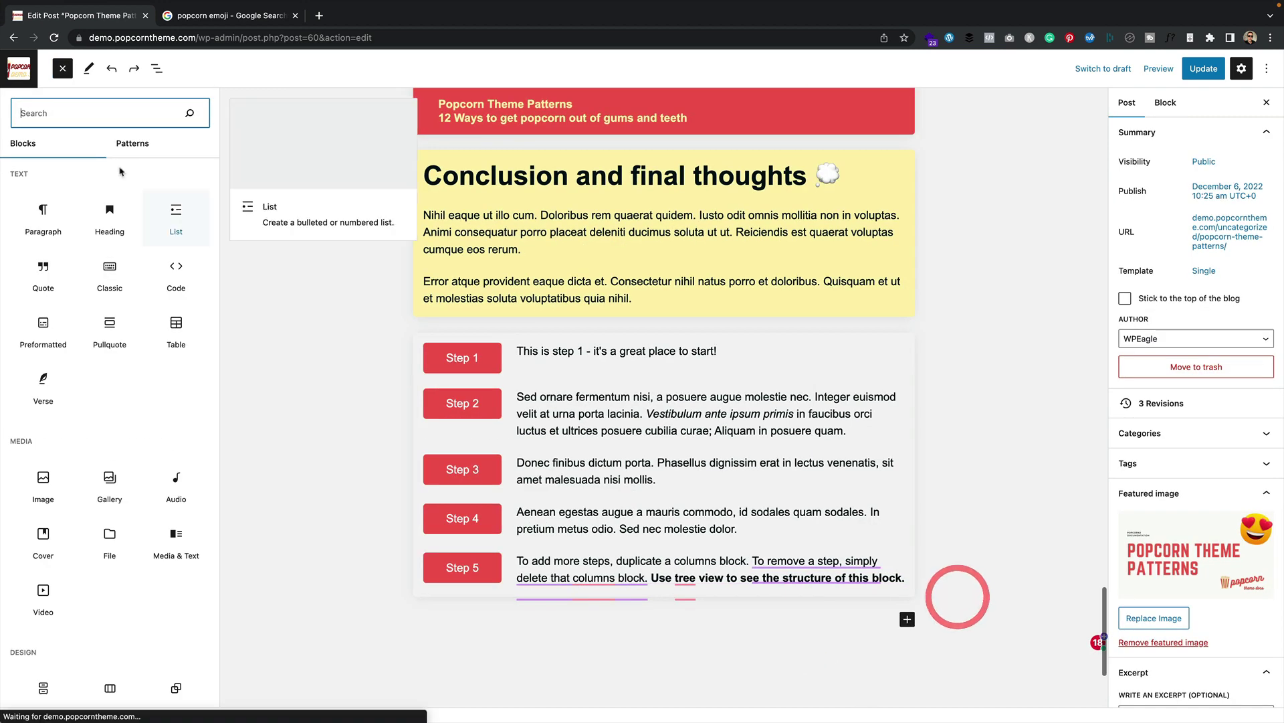
left_click(158, 142)
left_click(112, 293)
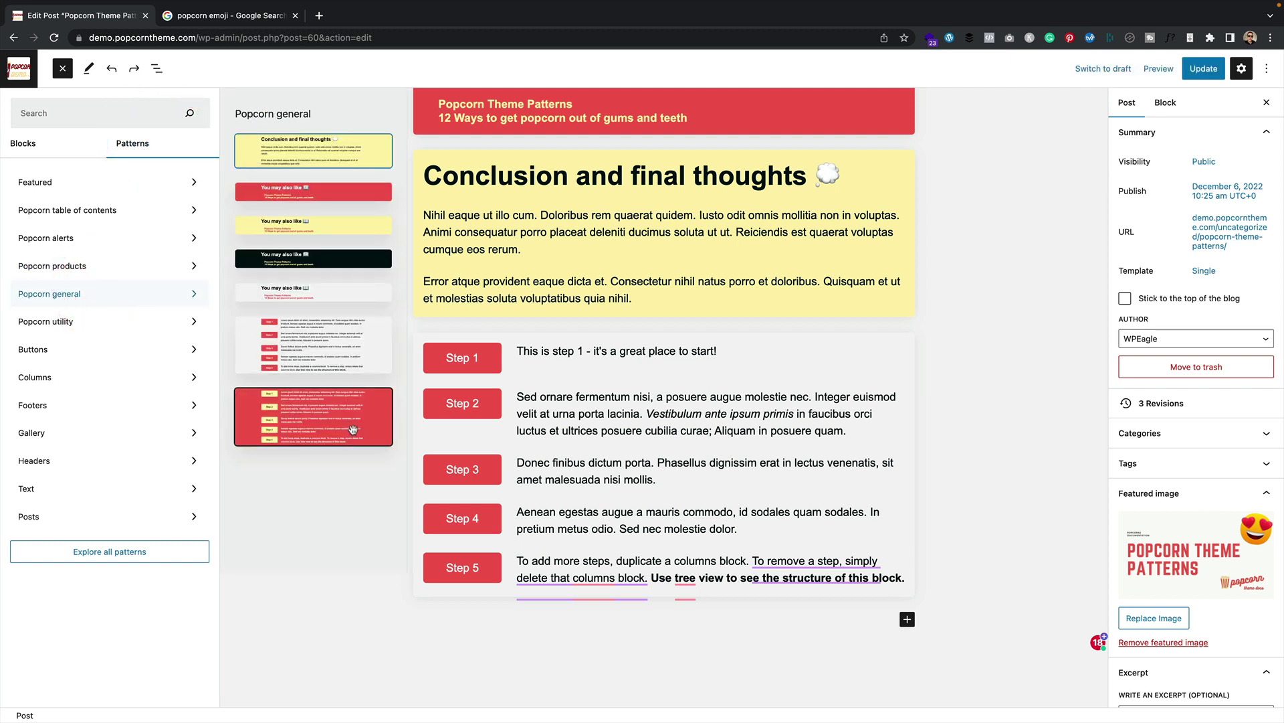
left_click(353, 429)
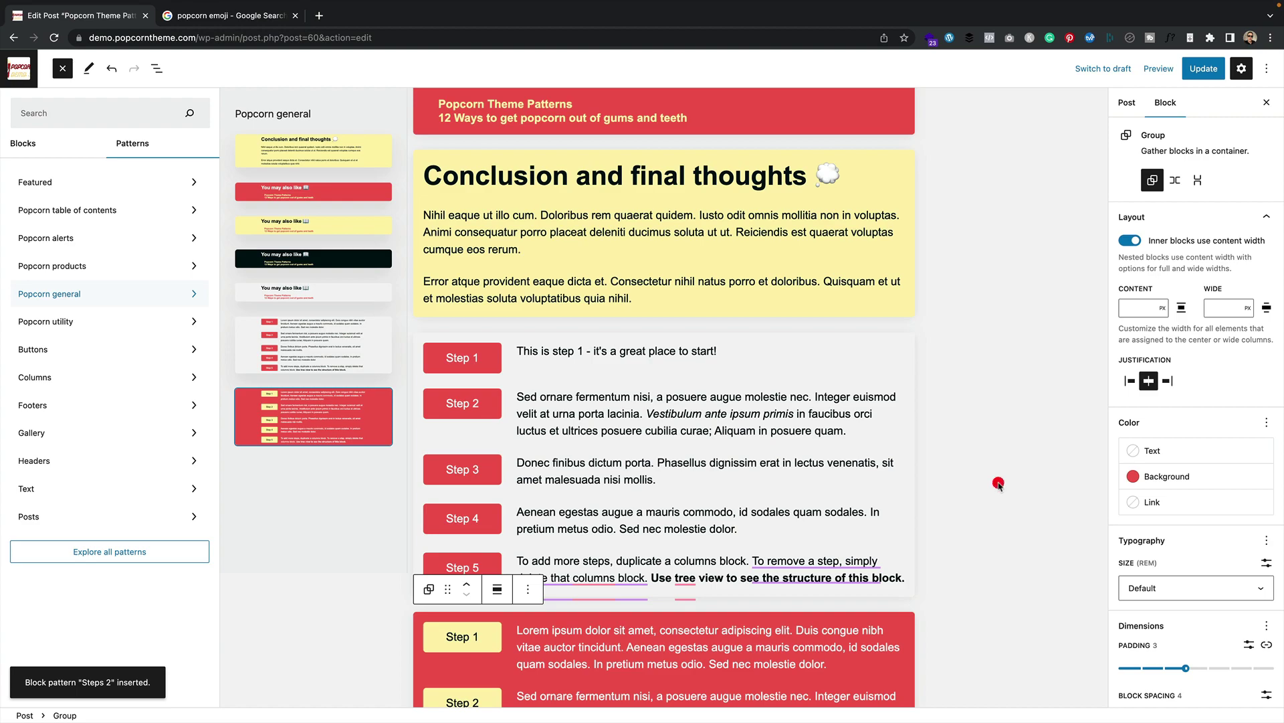
left_click(998, 483)
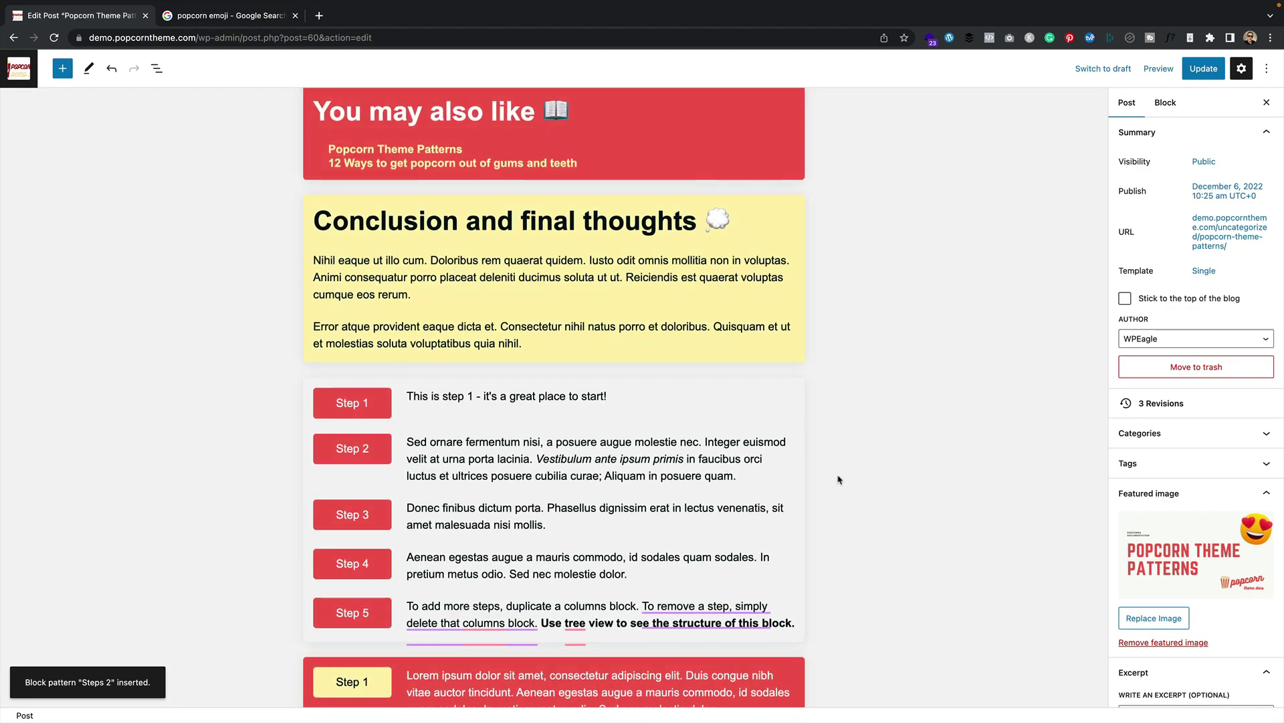
scroll(640, 441, "up", 20)
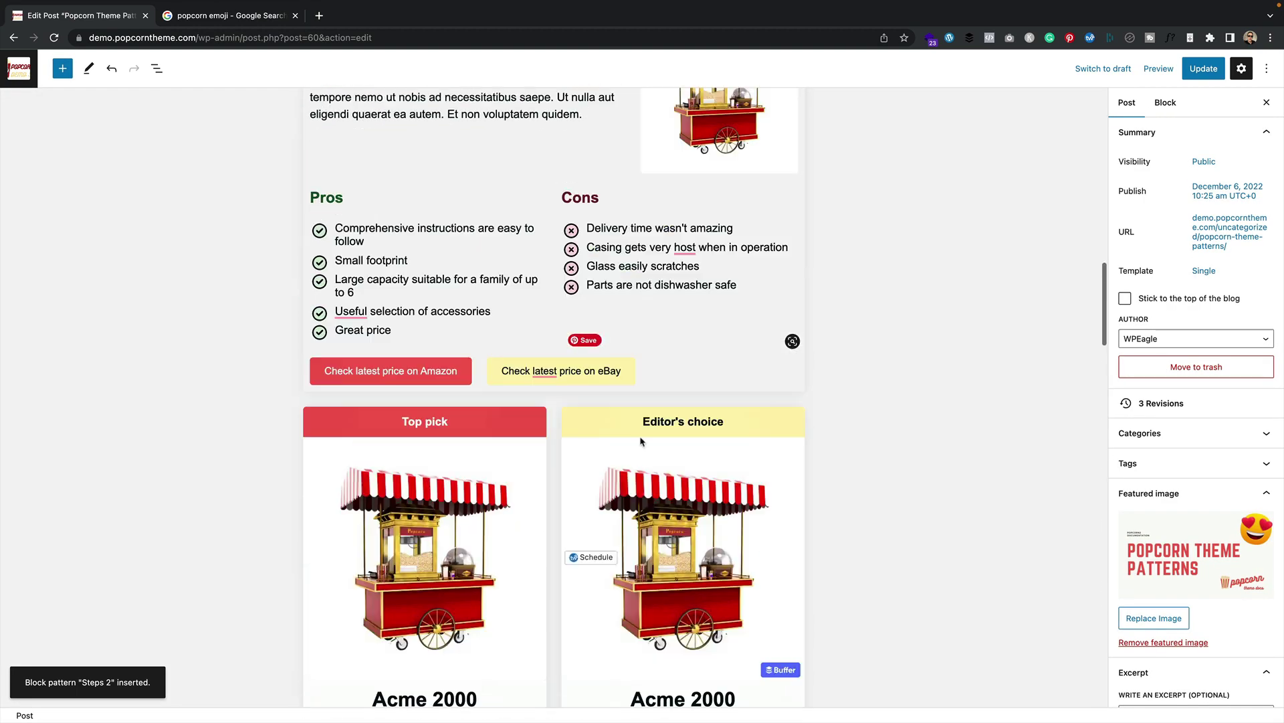
Add an empty paragraph directly below the Popcorn Theme Patterns title
scroll(640, 441, "up", 15)
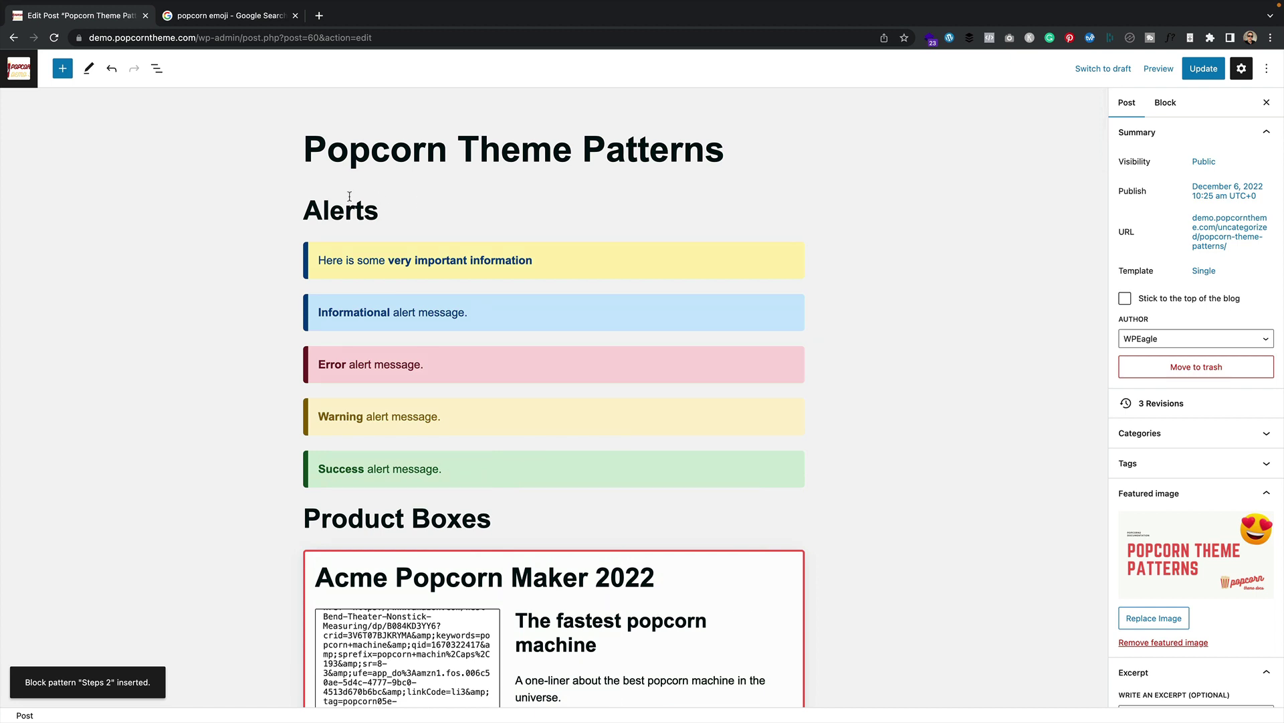
left_click(323, 187)
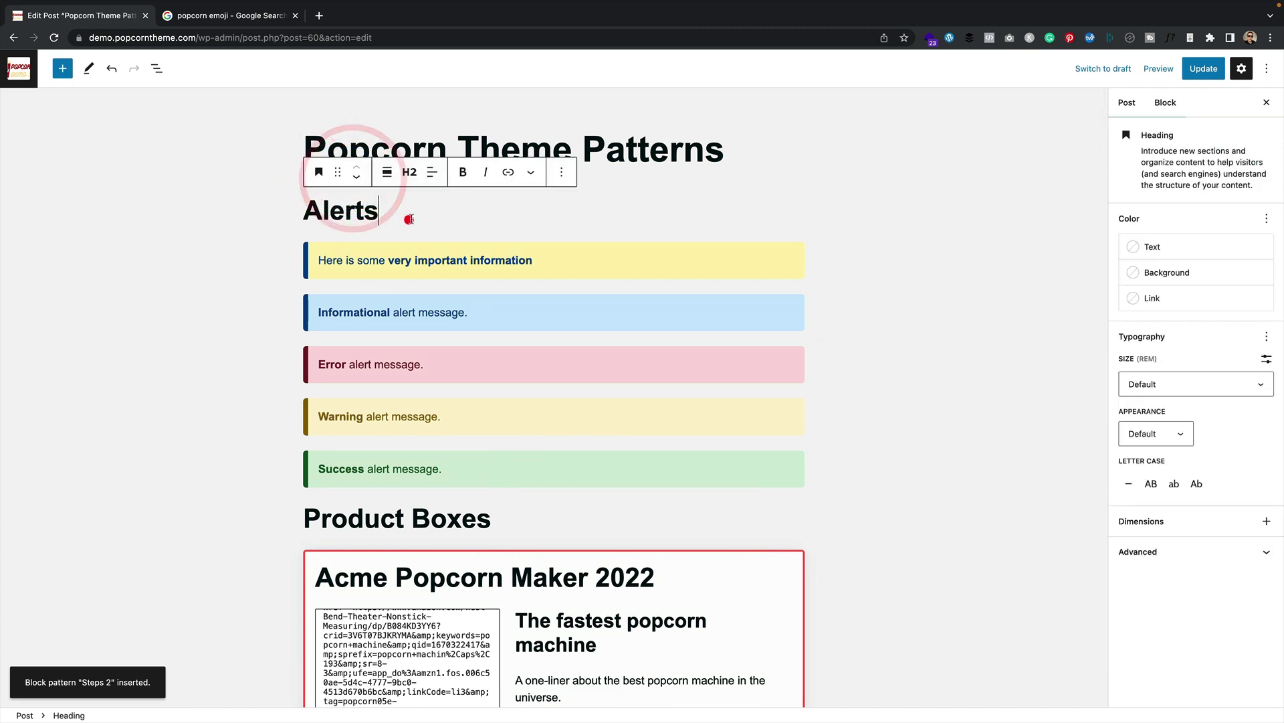
left_click(534, 206)
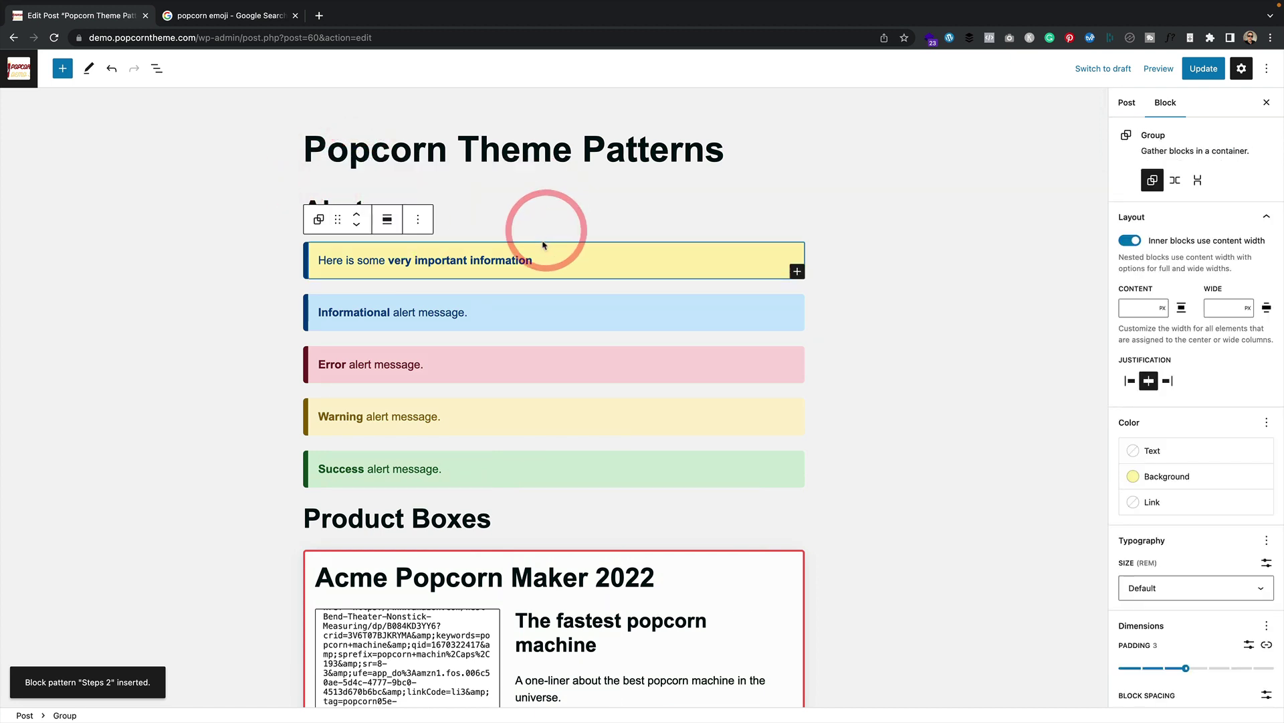
left_click(546, 188)
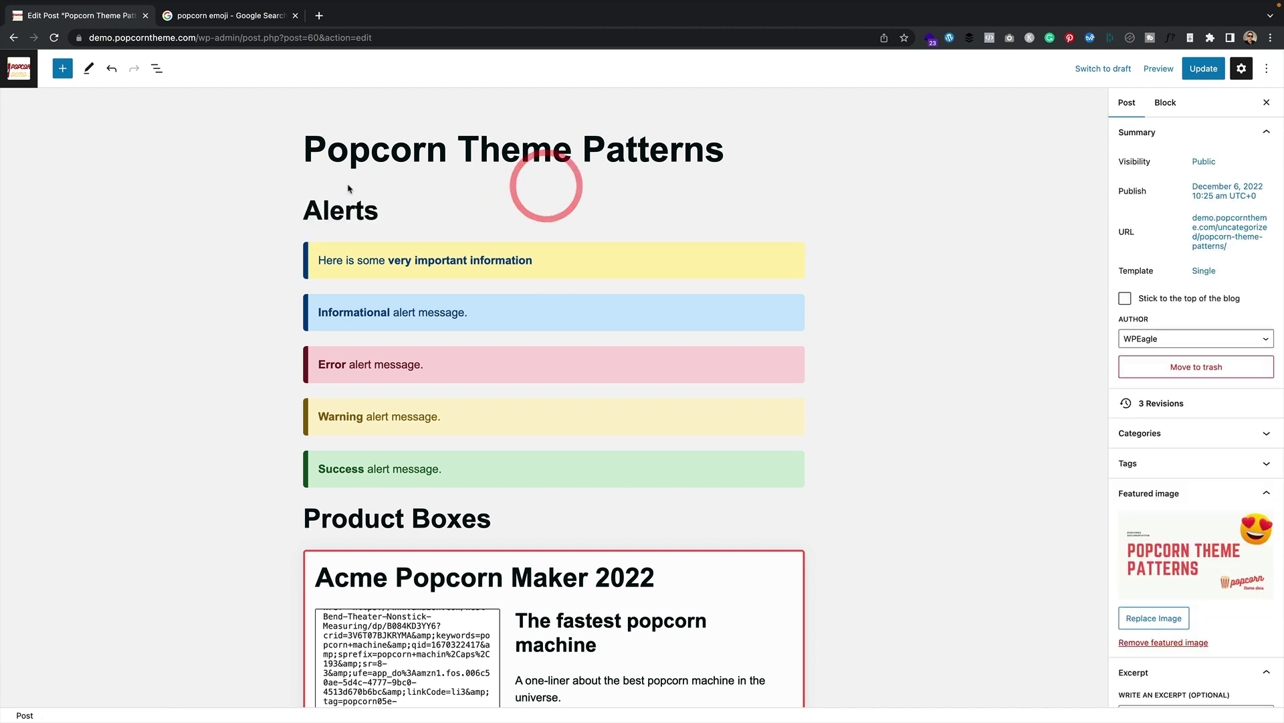
left_click(313, 208)
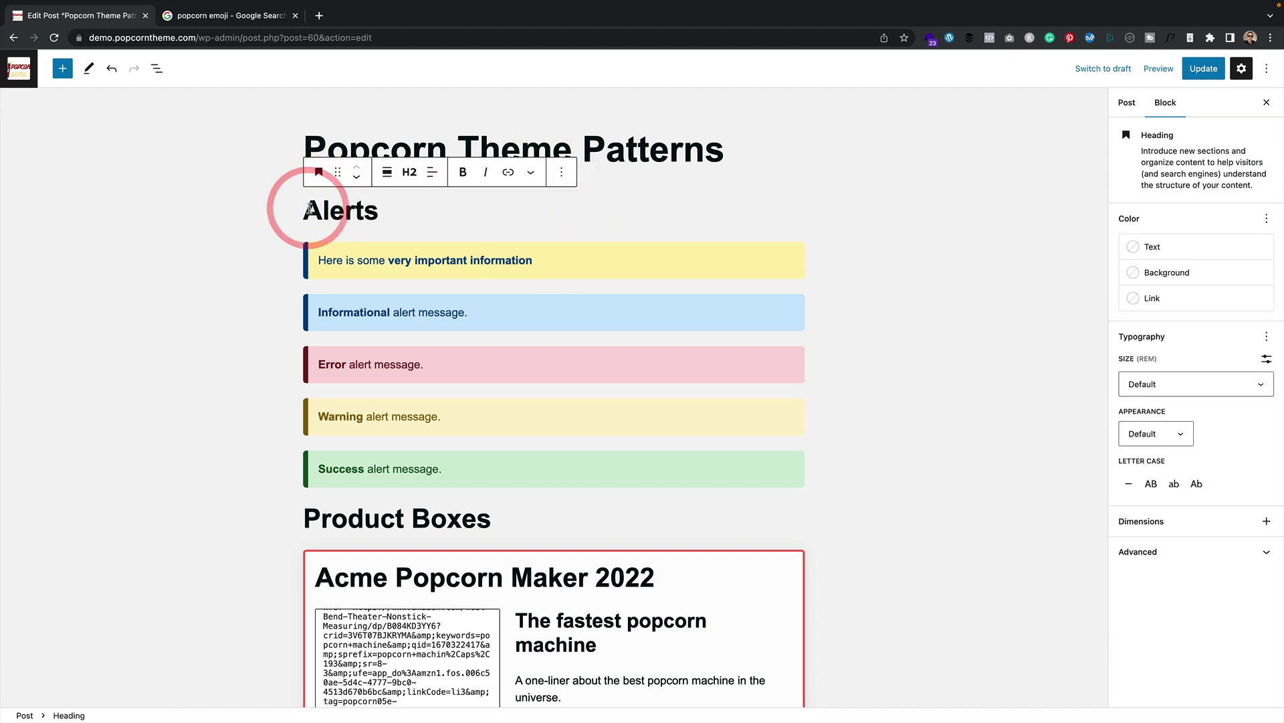
left_click(615, 196)
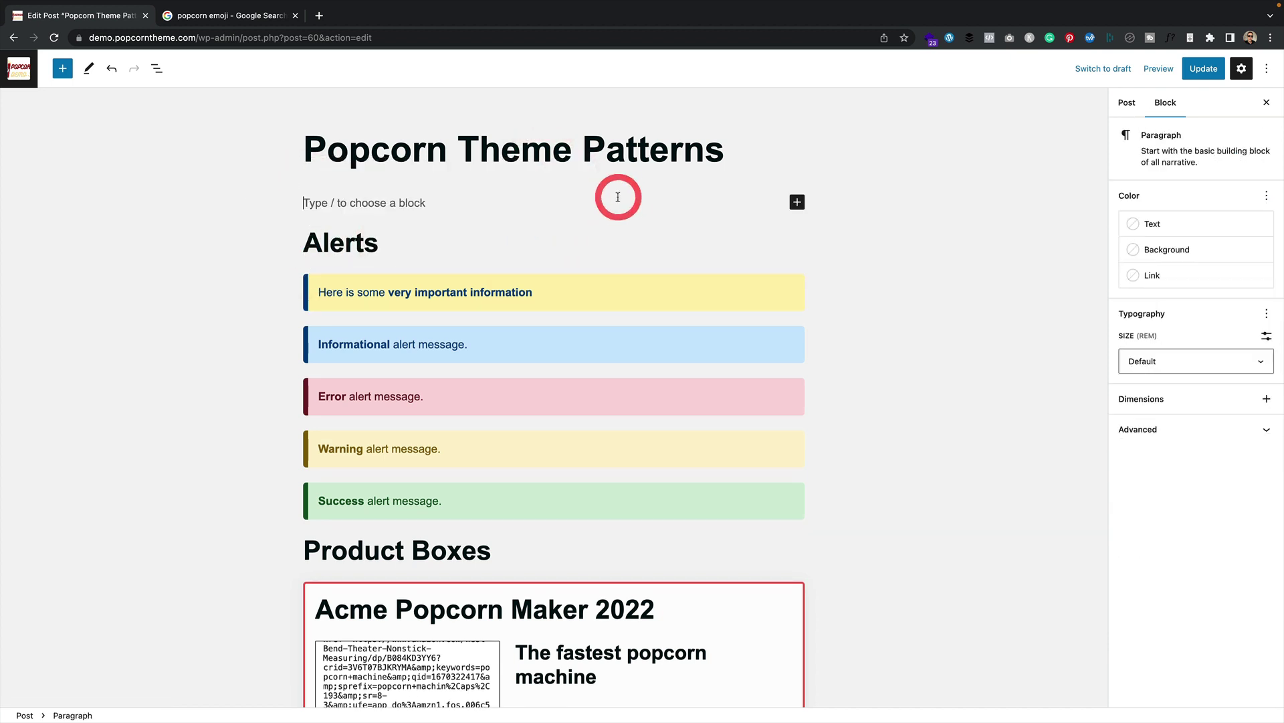
Insert the yellow Popcorn table of contents pattern into that empty block
left_click(796, 202)
left_click(902, 404)
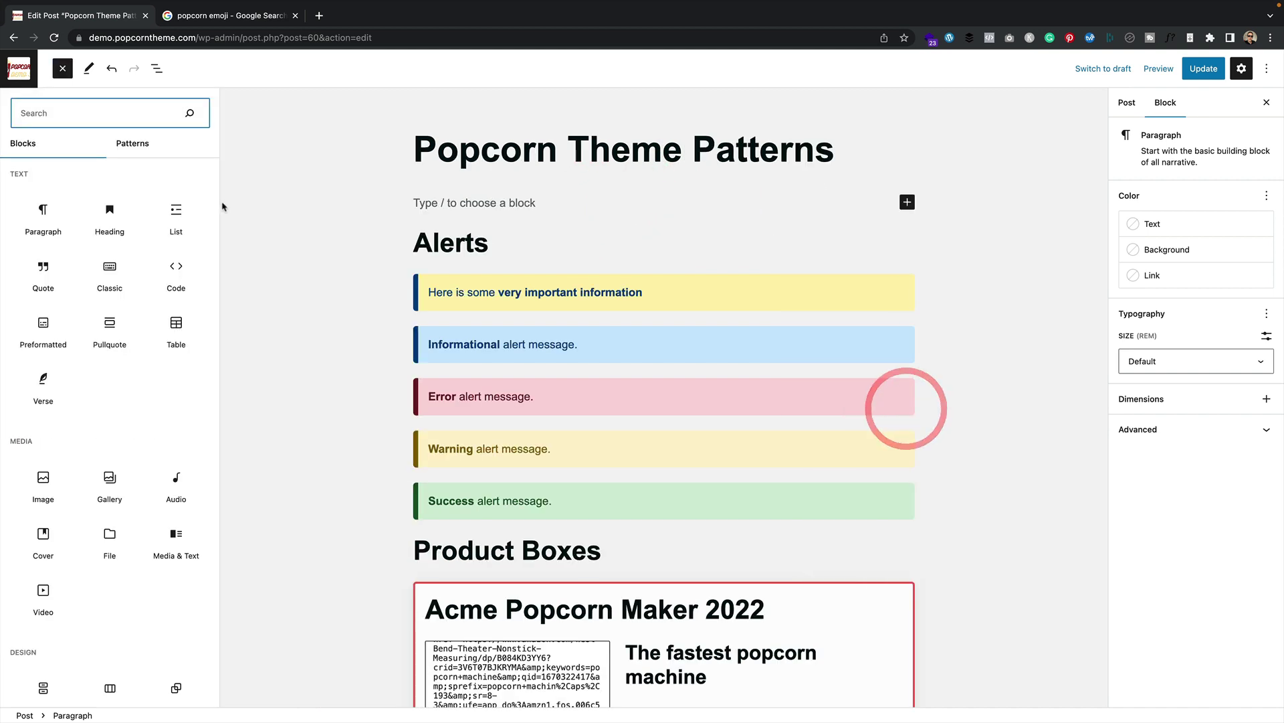
left_click(161, 144)
left_click(119, 213)
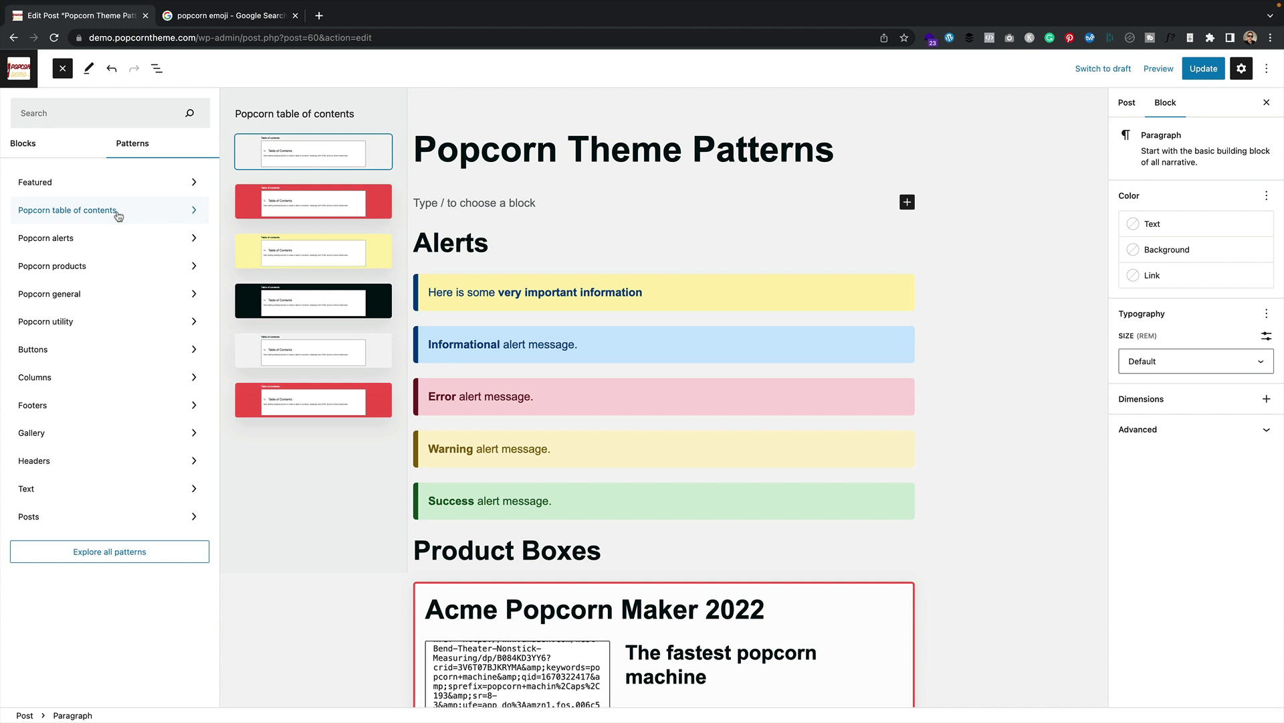
left_click_drag(380, 258, 402, 259)
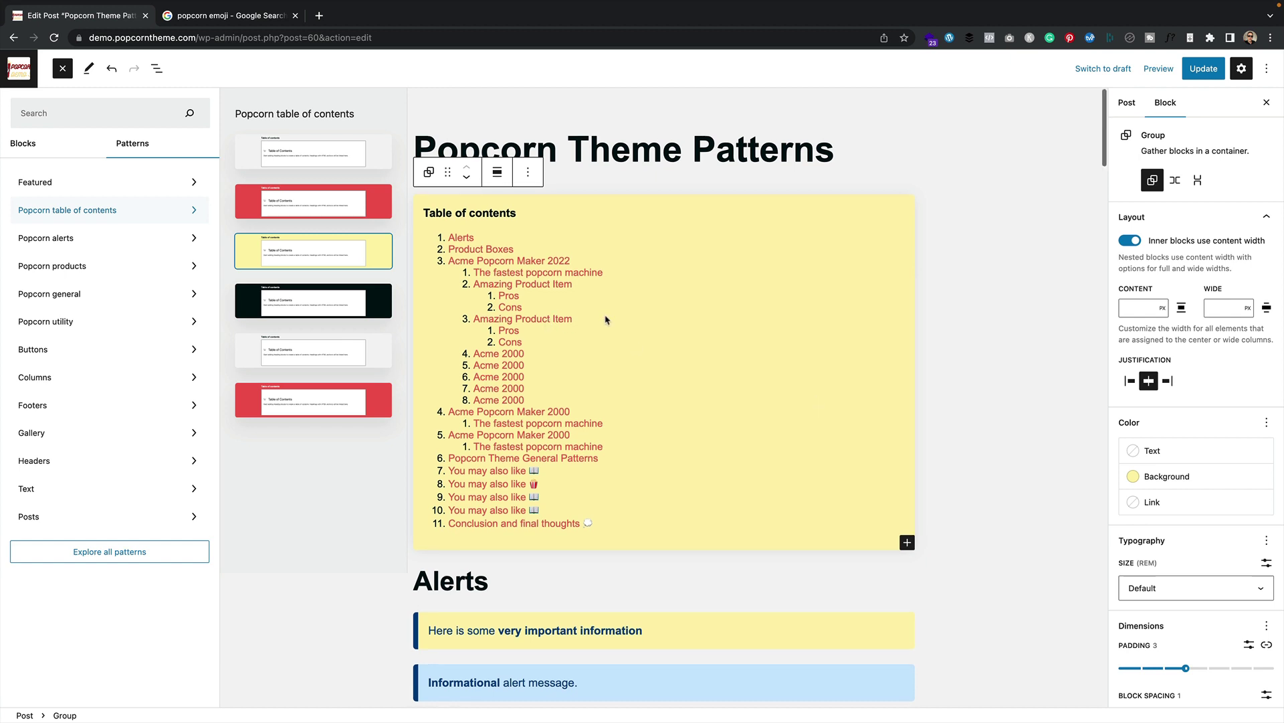
left_click(602, 311)
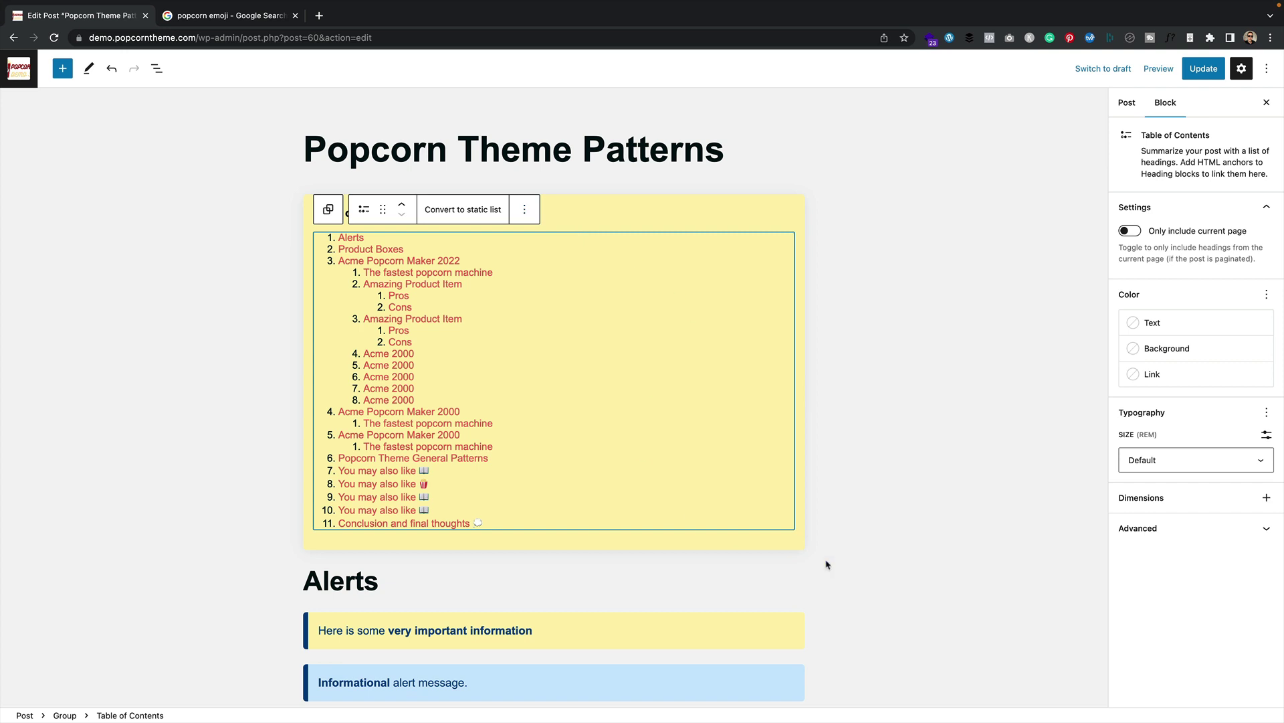
Convert the automatic Table of Contents block into a static numbered list of the post's headings
left_click(364, 210)
left_click(364, 209)
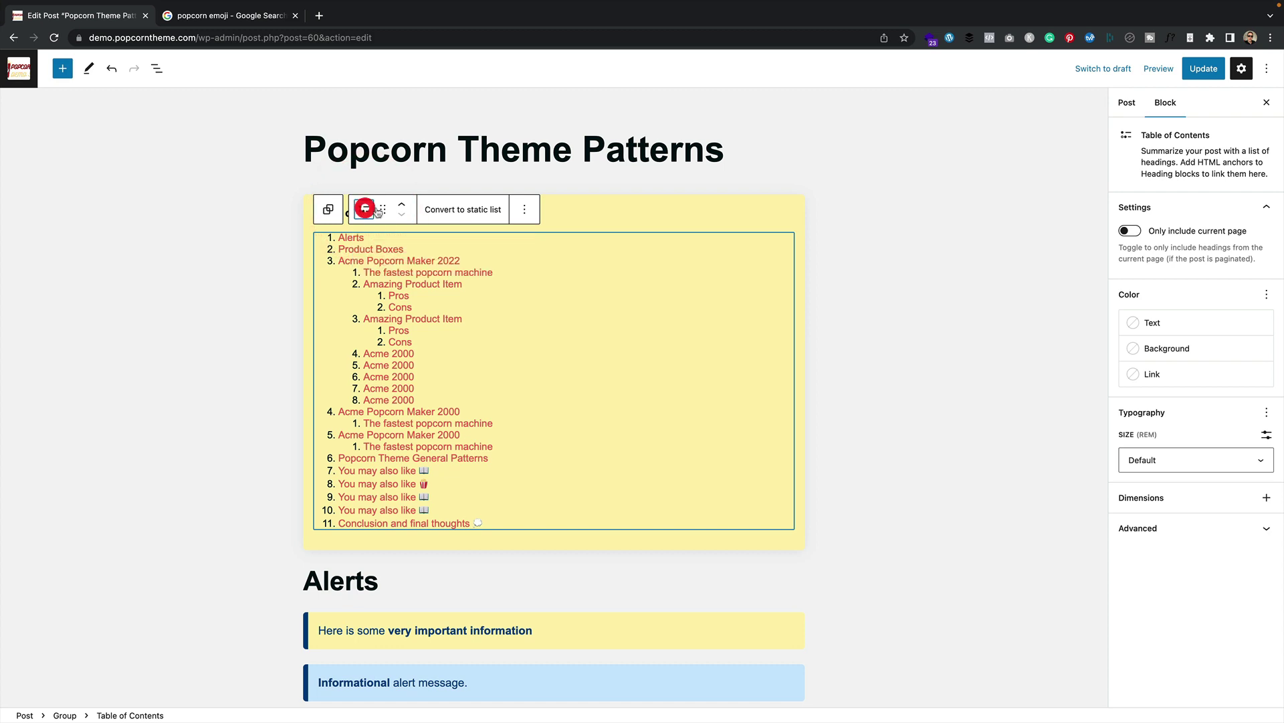
left_click(525, 210)
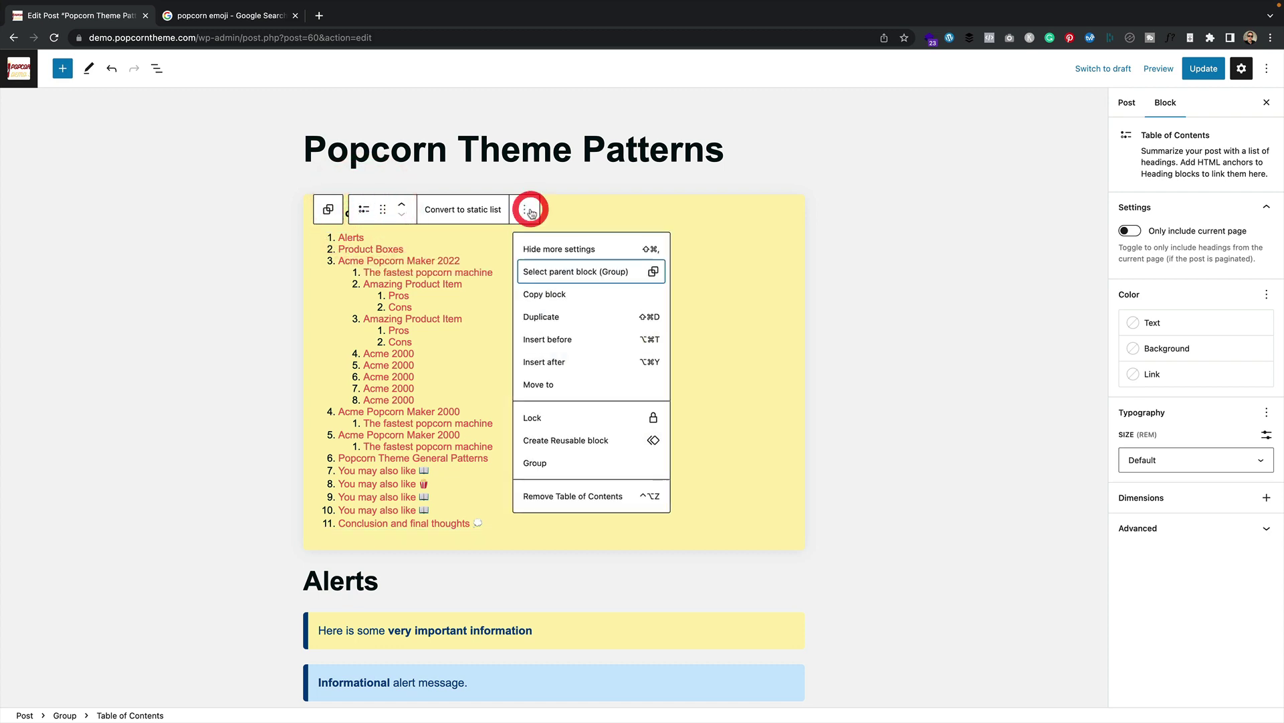
left_click(455, 259)
scroll(464, 422, "down", 10)
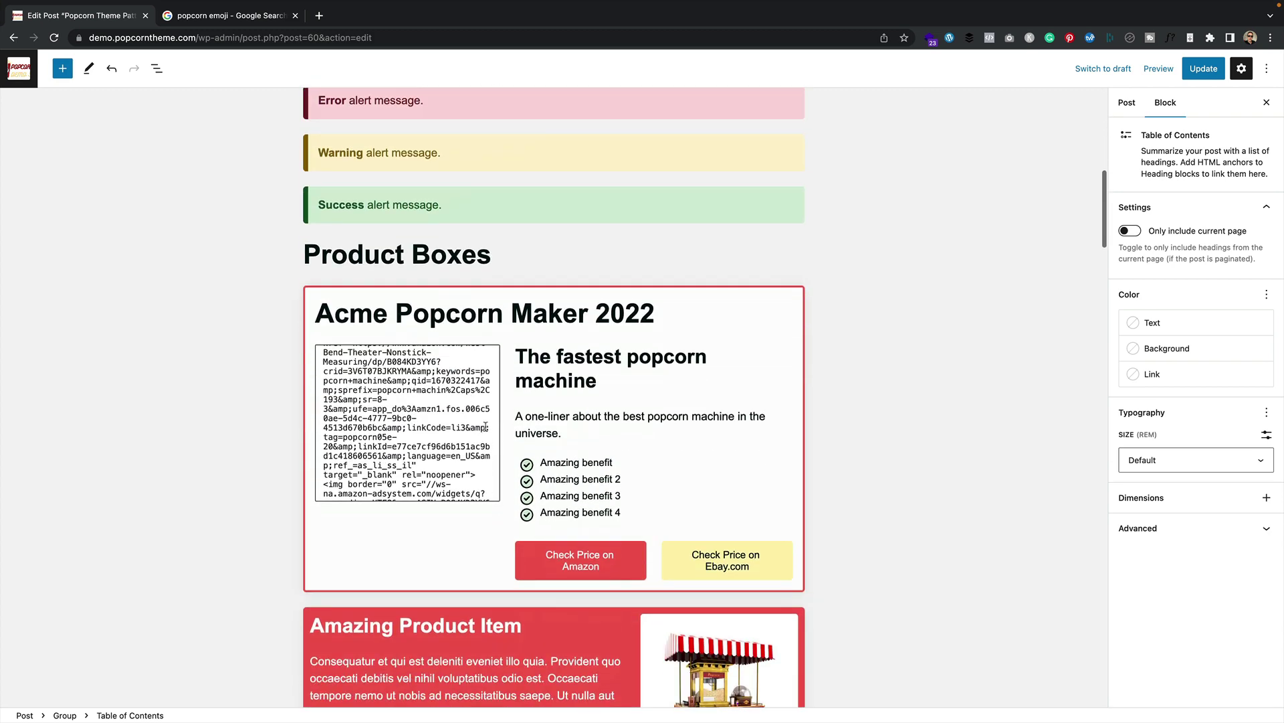
scroll(486, 426, "down", 7)
scroll(552, 405, "up", 10)
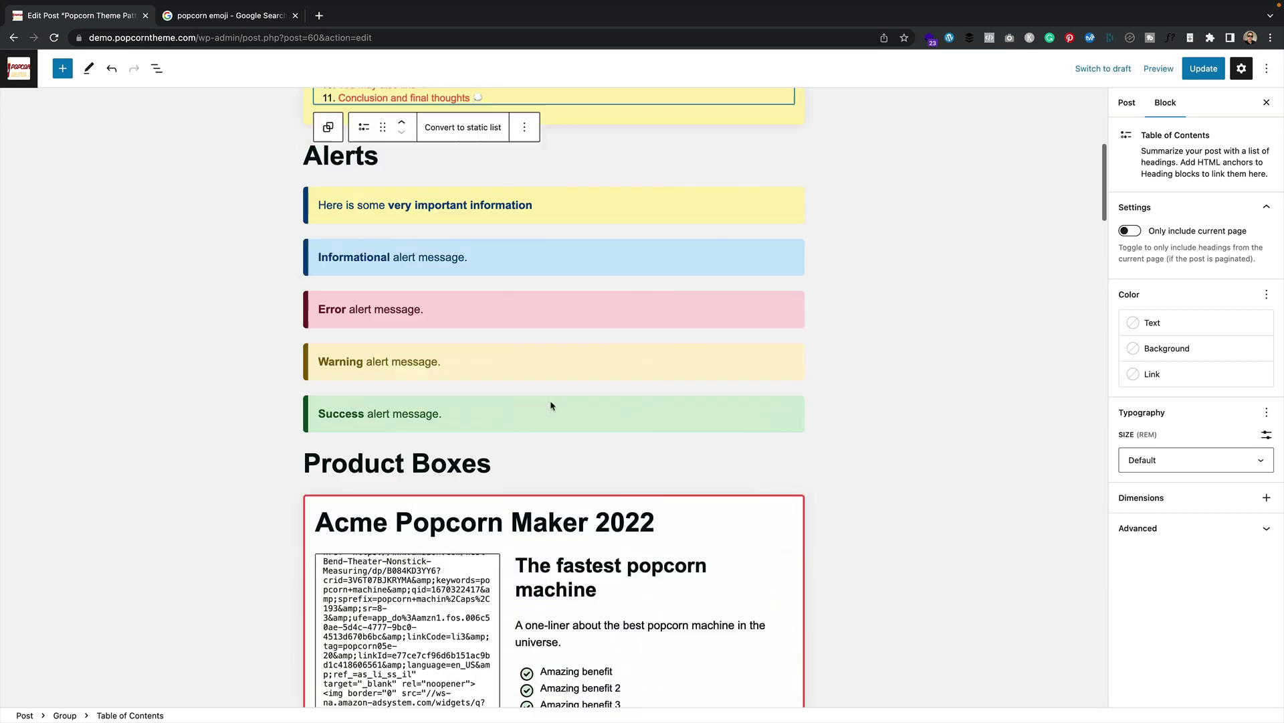
scroll(552, 405, "up", 6)
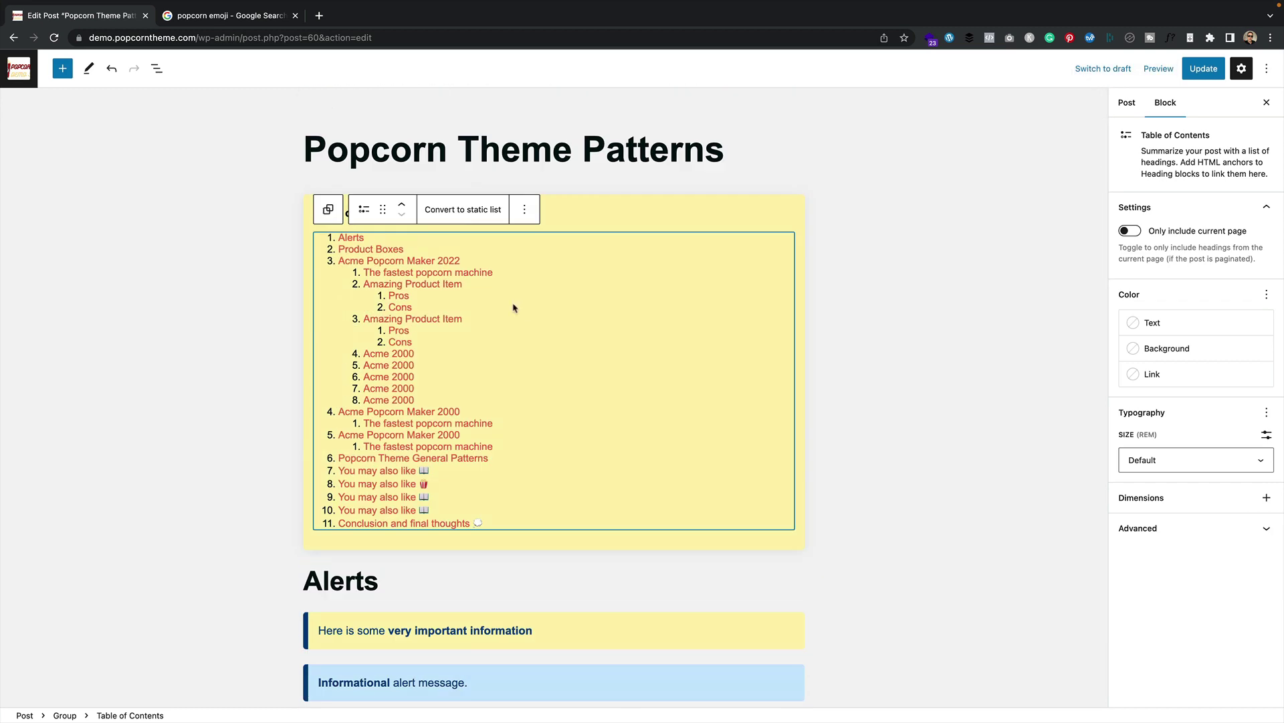
left_click(474, 209)
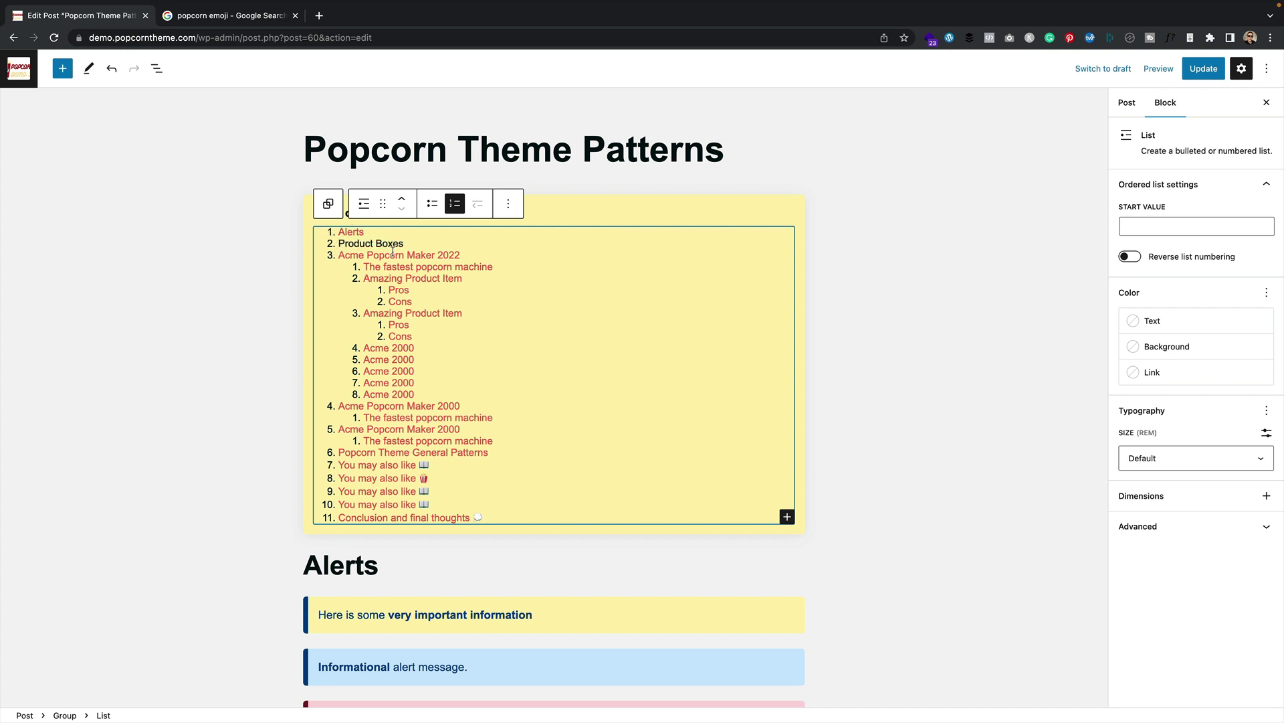
Delete the nested entries under Acme Popcorn Maker 2022 from the table of contents
left_click_drag(416, 394, 303, 247)
key("BackSpace")
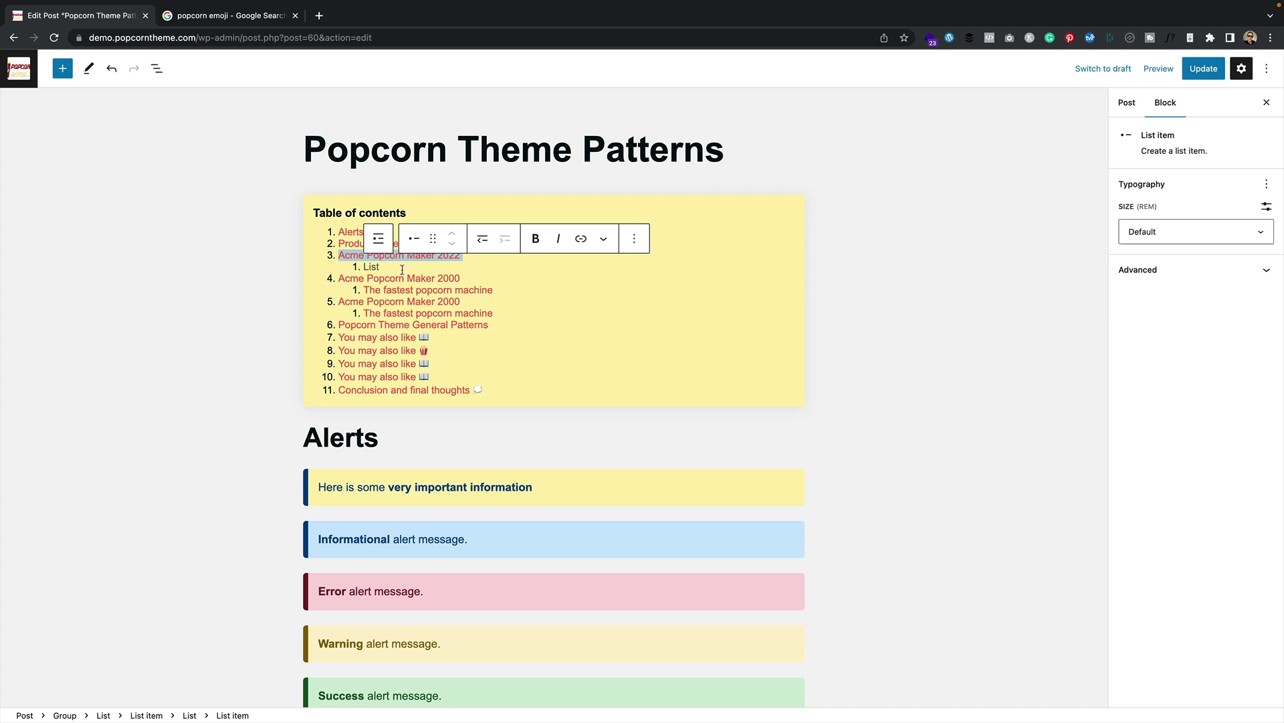
left_click(475, 279)
key("BackSpace")
key("BackSpace")
key("BackSpace")
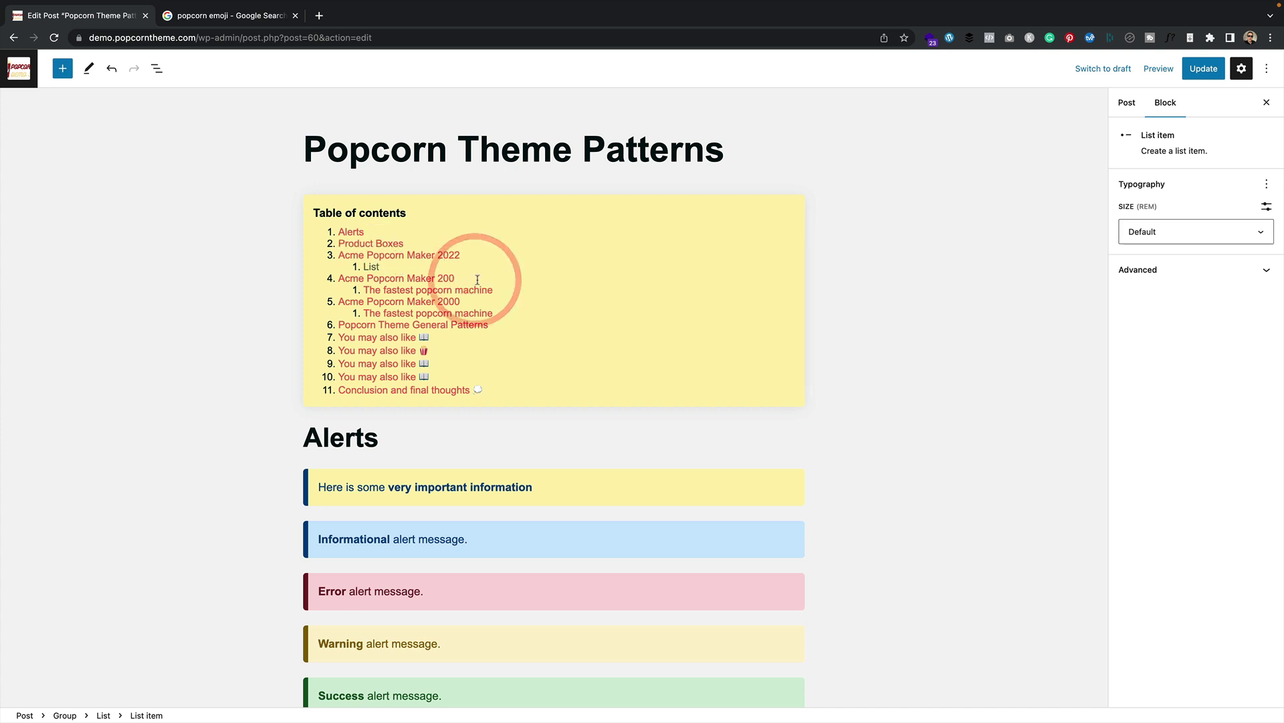
Remove both Acme Popcorn Maker entries and 'Conclusion and final thoughts', leaving three entries
left_click_drag(456, 275, 315, 261)
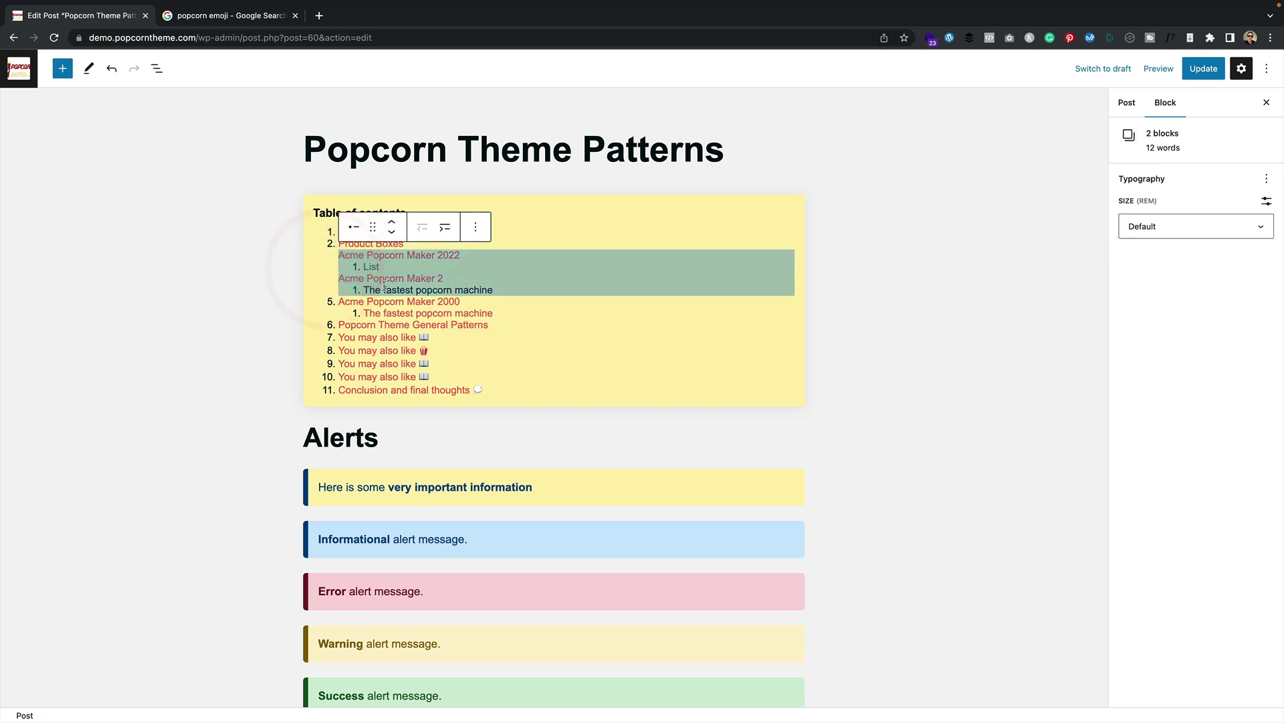
key("BackSpace")
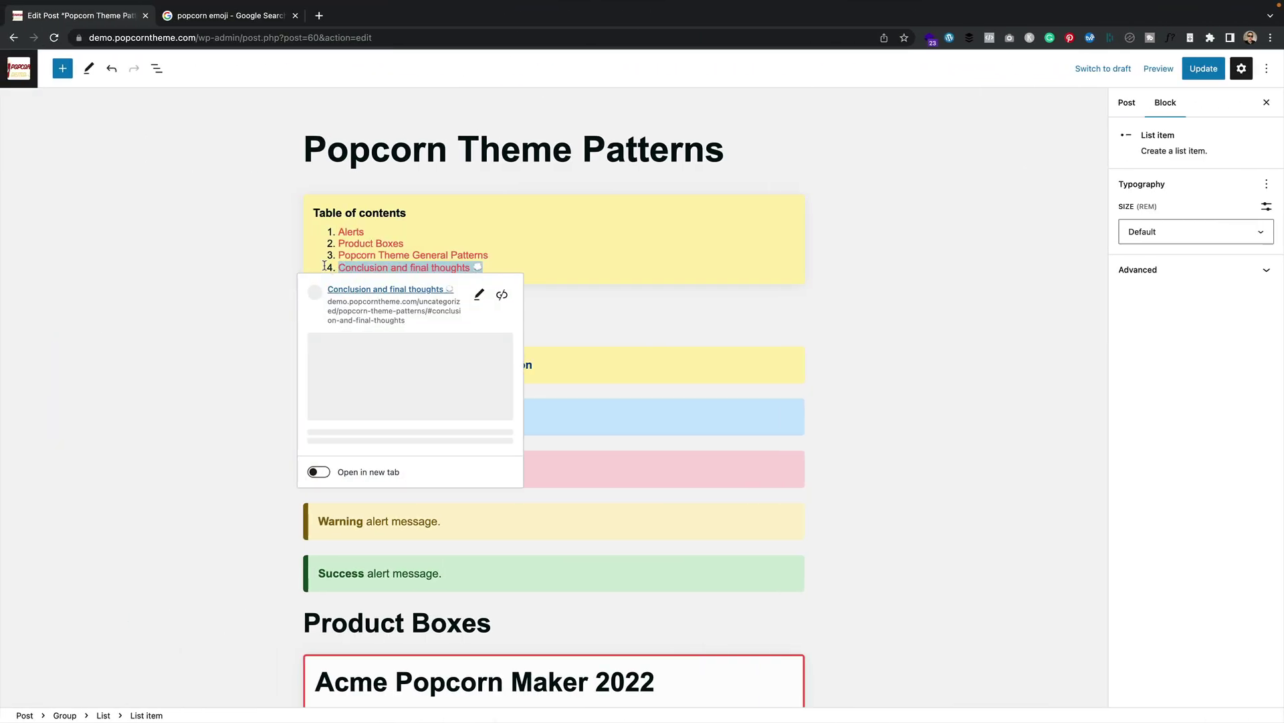
key("BackSpace")
key("BackSpace")
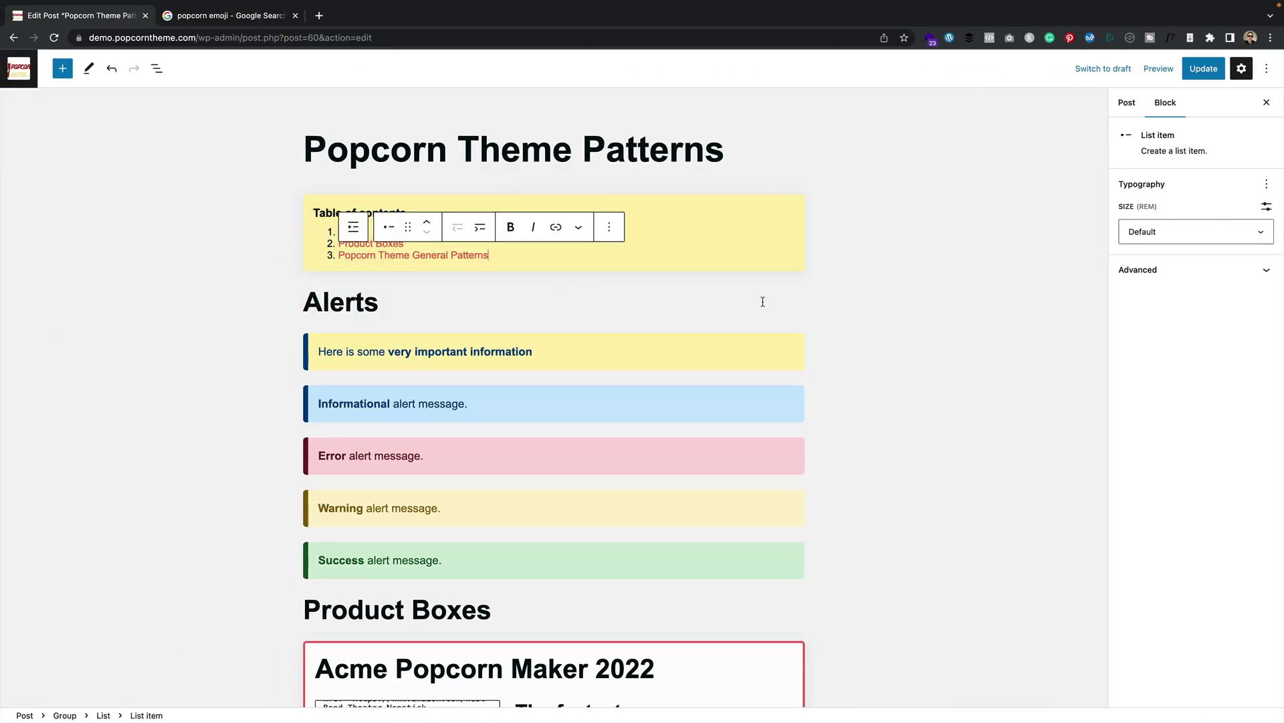
left_click(896, 299)
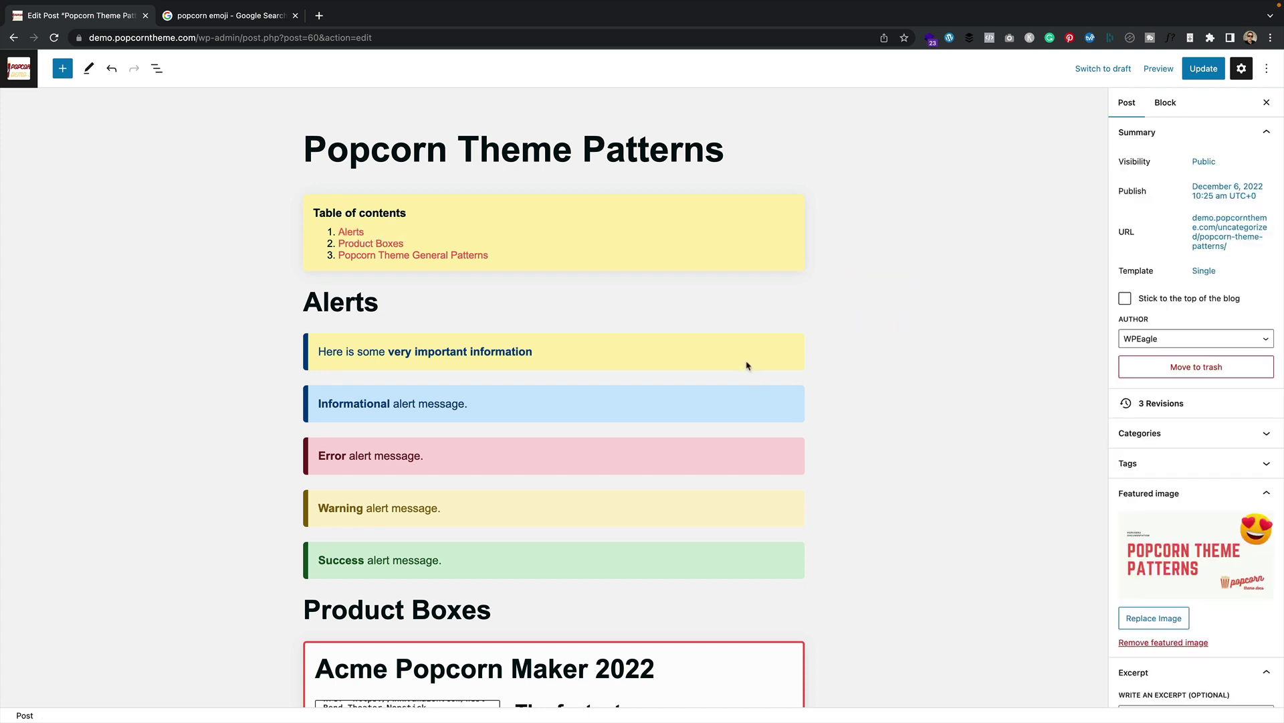
scroll(747, 365, "down", 3)
scroll(747, 365, "up", 3)
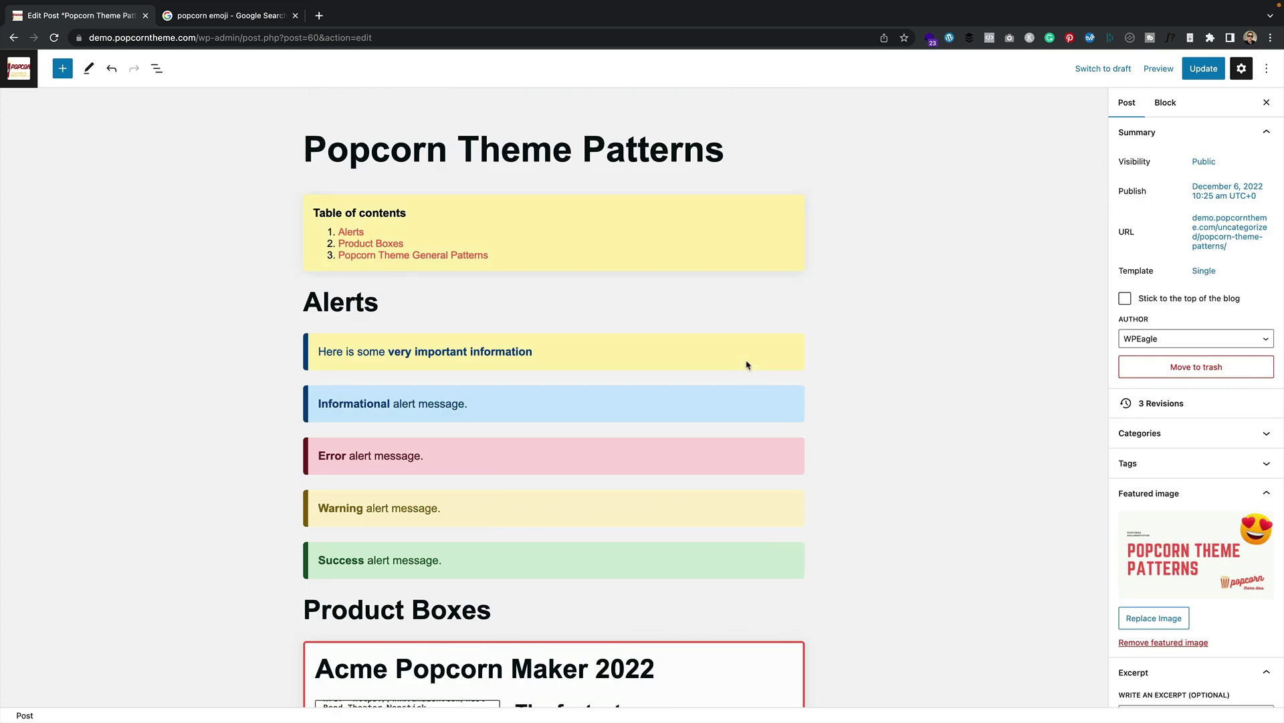